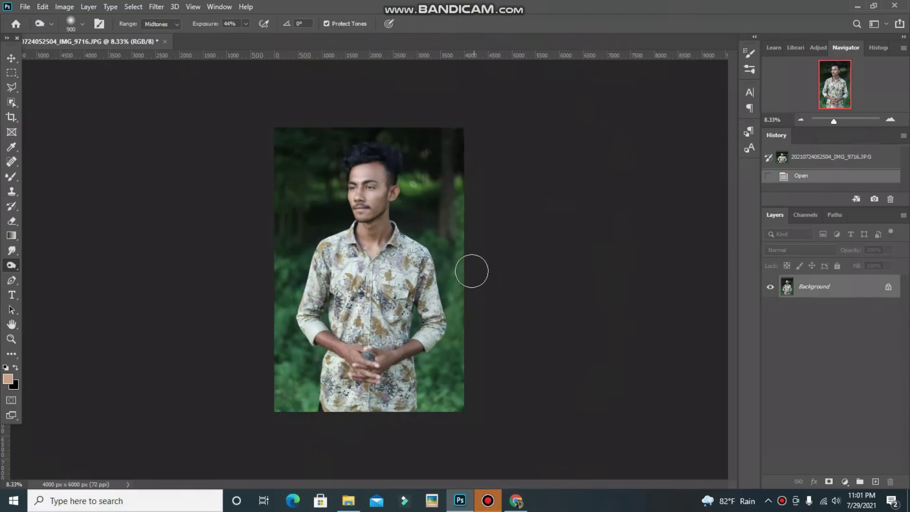
Duplicate the portrait onto a new layer.
scroll(316, 204, up, 1)
key(v)
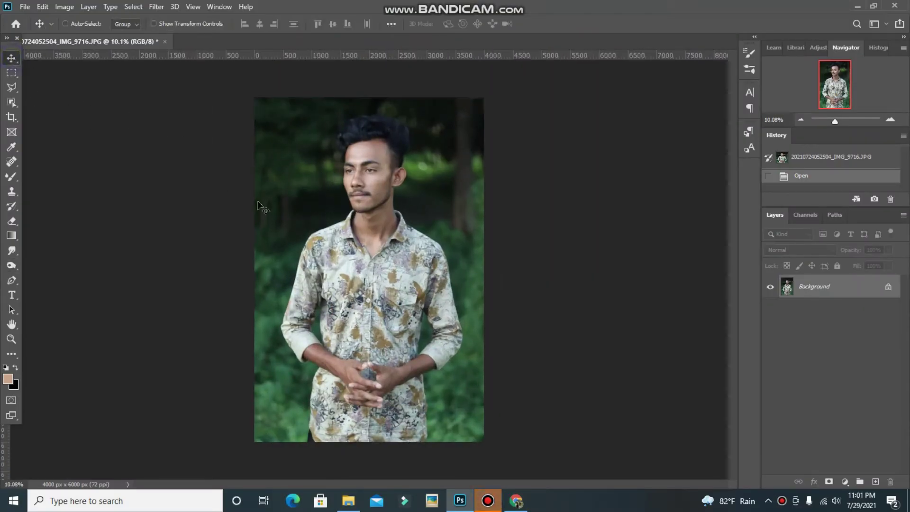
key(ctrl+j)
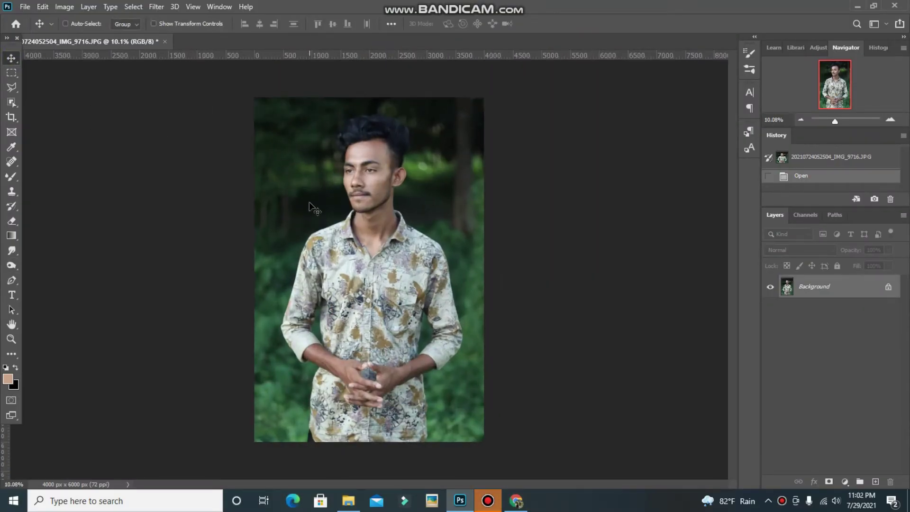
In Camera Raw, set contrast +22 and shadows +61, lower blacks and whites, and add clarity, texture and dehaze.
key(ctrl+shift+a)
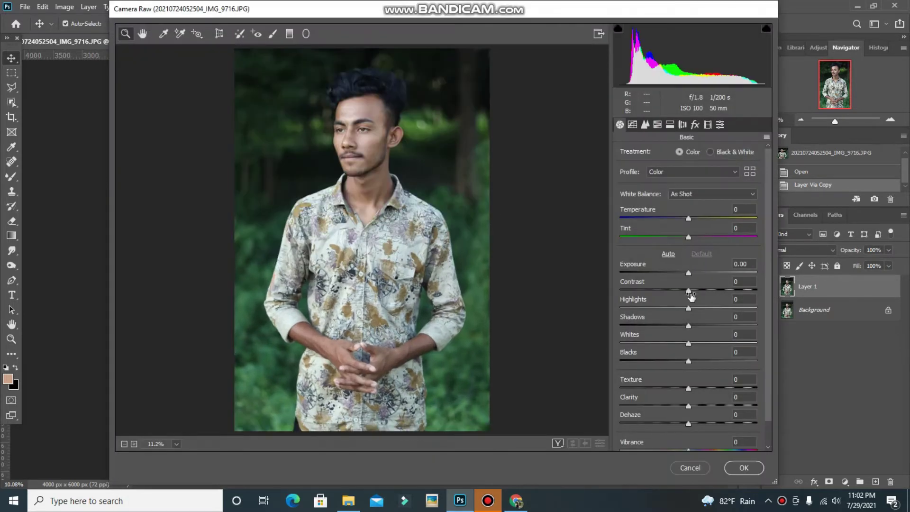
mouse_move(691, 296)
mouse_down()
mouse_move(699, 297)
mouse_move(623, 303)
mouse_move(642, 299)
mouse_up()
drag(697, 325, 730, 320)
drag(698, 358, 677, 348)
scroll(677, 349, down, 1)
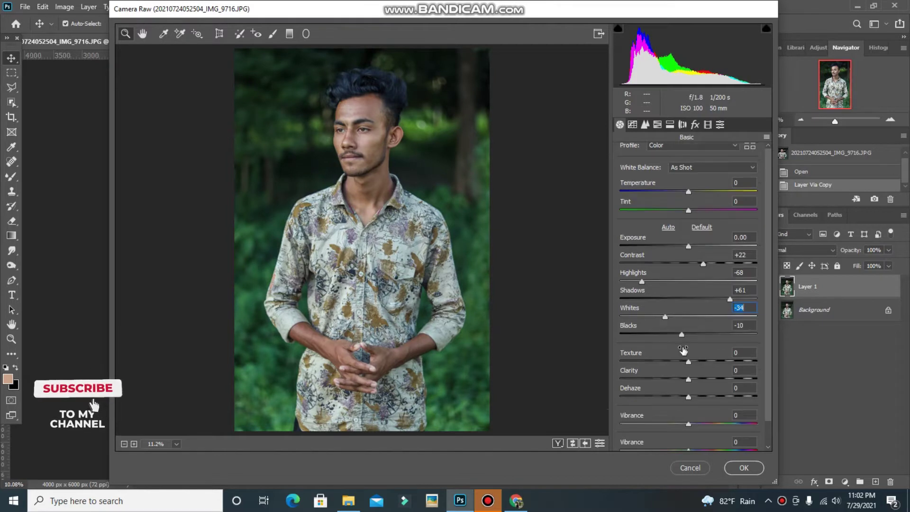
mouse_move(688, 379)
mouse_down()
mouse_move(703, 379)
mouse_move(697, 361)
mouse_up()
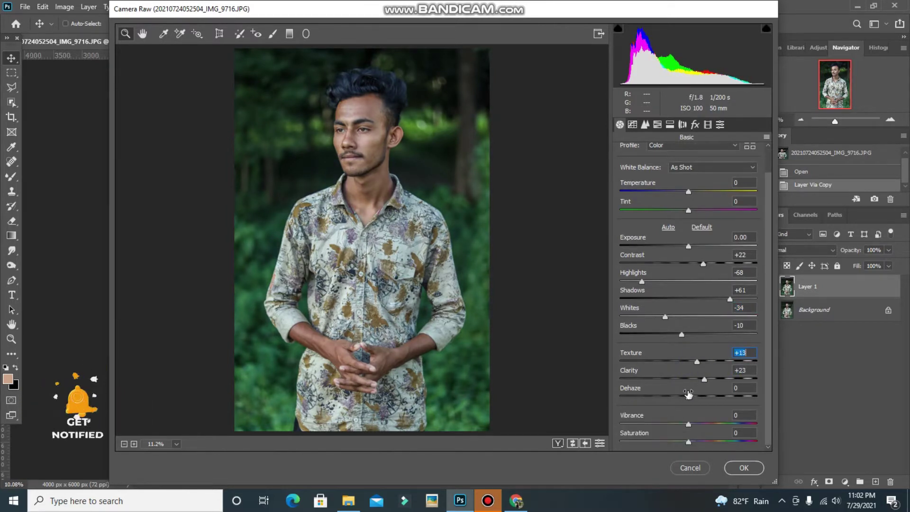
drag(688, 396, 698, 428)
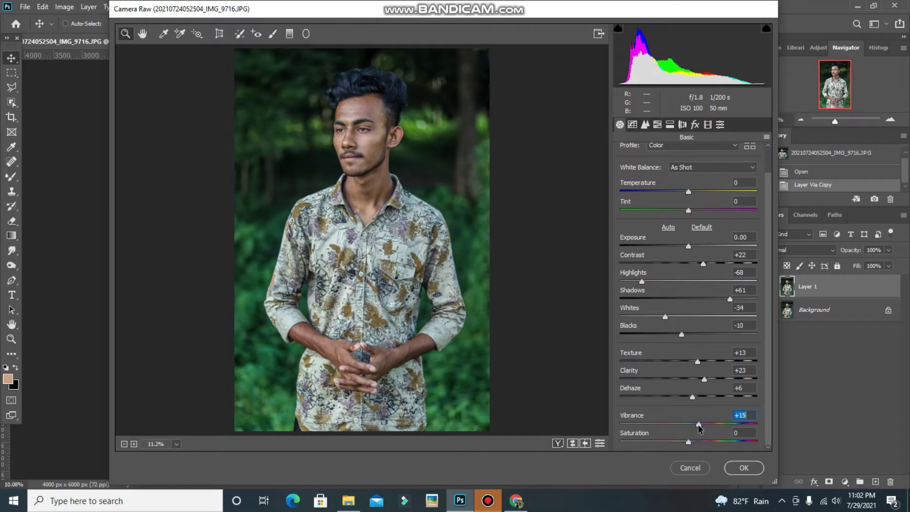
Brighten red, orange and yellow luminance in HSL, reduce orange saturation, and apply the filter.
click(658, 124)
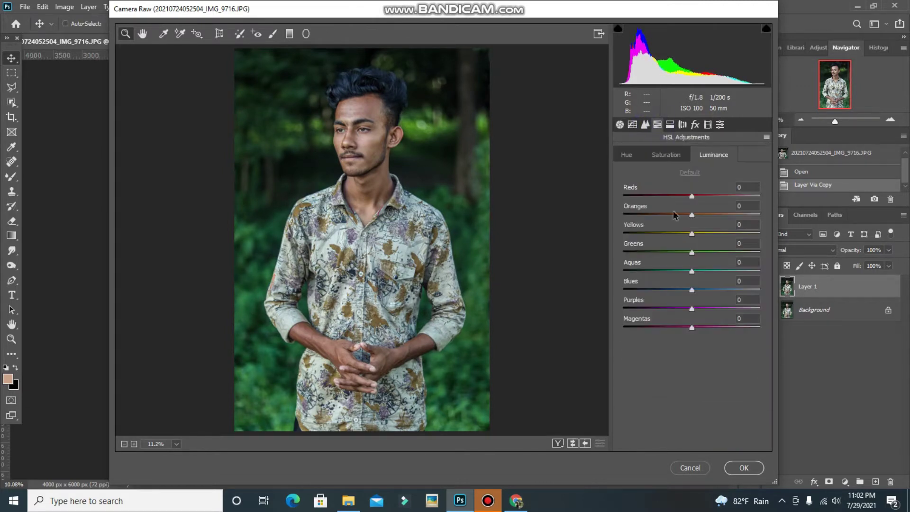
click(682, 154)
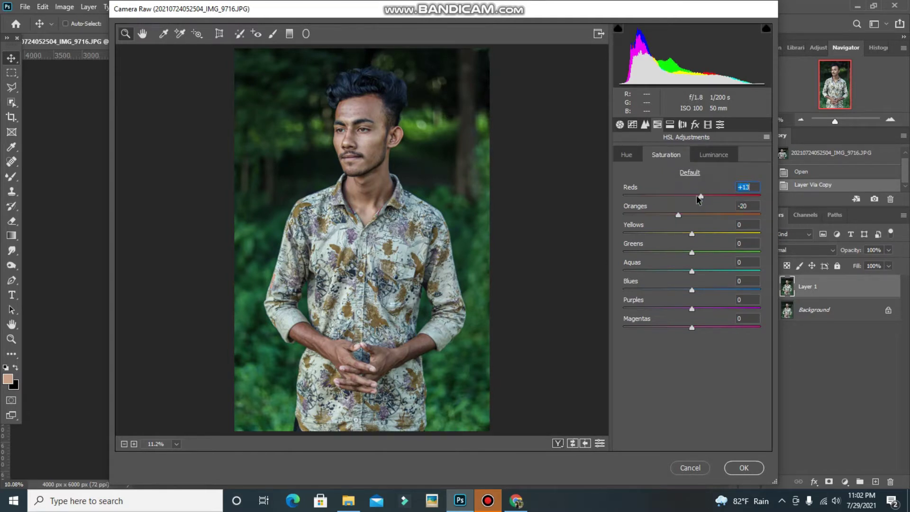
click(710, 156)
mouse_move(692, 215)
mouse_down()
mouse_move(707, 214)
mouse_move(708, 200)
mouse_up()
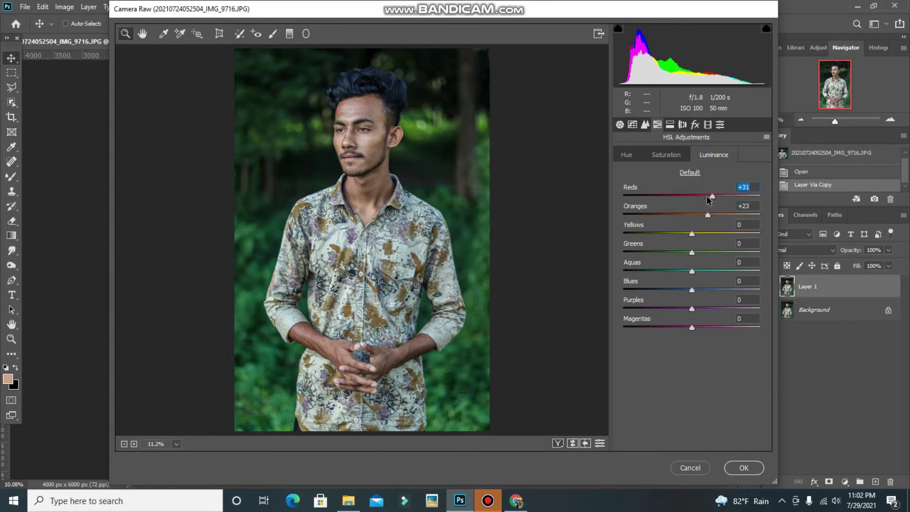
mouse_move(691, 232)
mouse_down()
mouse_move(704, 232)
mouse_move(677, 214)
mouse_up()
click(681, 155)
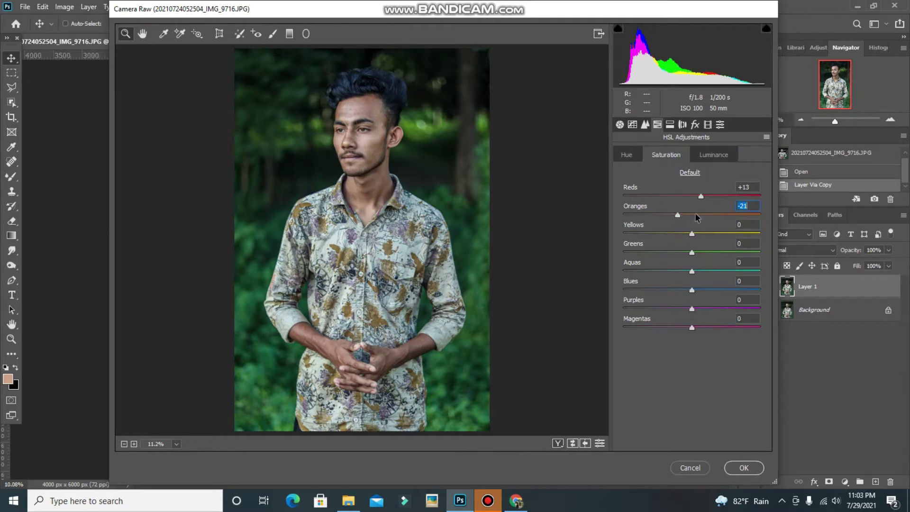
click(714, 157)
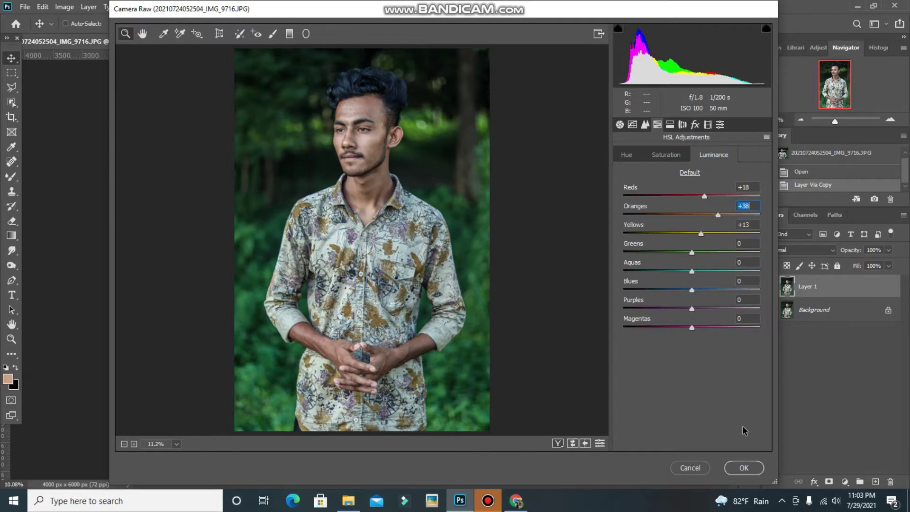
click(742, 468)
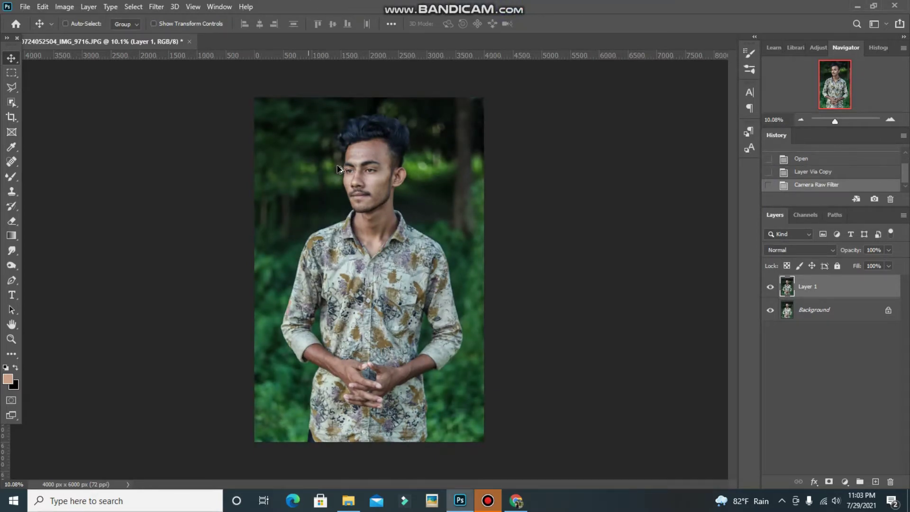
Zoom in and spot-heal three blemishes on the forehead.
scroll(339, 169, up, 1)
scroll(375, 131, up, 2)
scroll(374, 128, up, 2)
scroll(374, 188, up, 2)
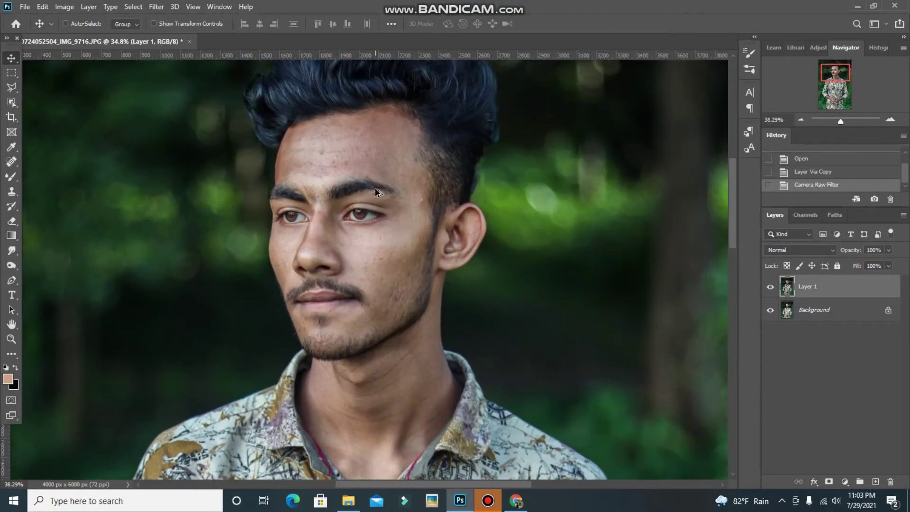
scroll(374, 187, up, 1)
click(12, 161)
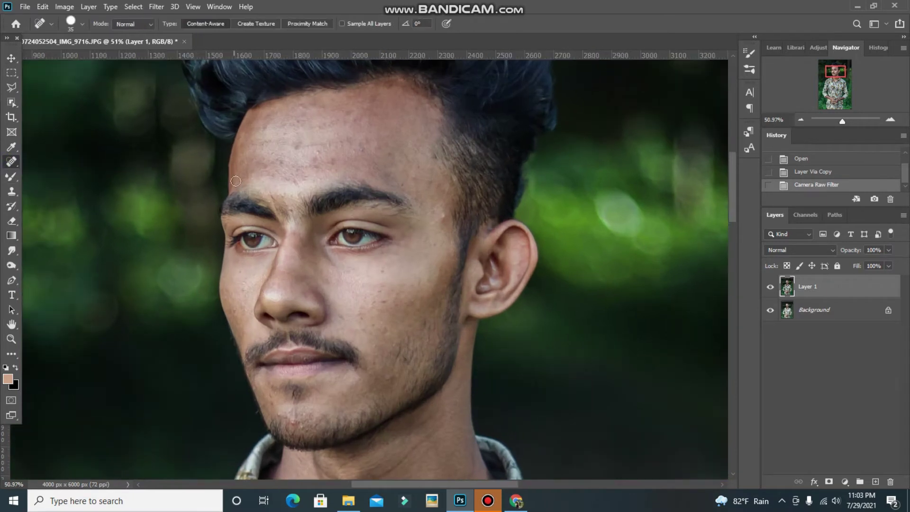
click(335, 160)
click(293, 145)
click(282, 161)
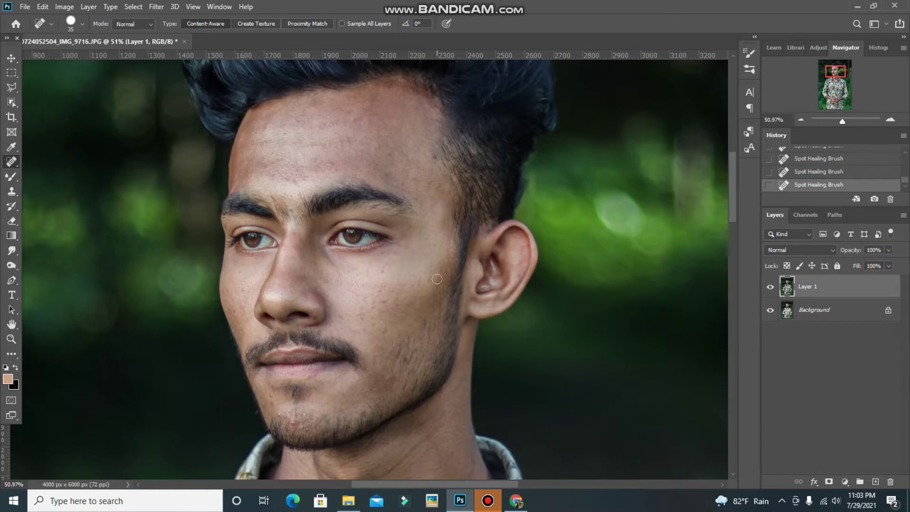
Spot-heal the cheek spots, the upper-forehead blemishes and a rough cheek patch.
click(384, 281)
click(364, 312)
click(327, 125)
click(302, 122)
scroll(317, 167, down, 2)
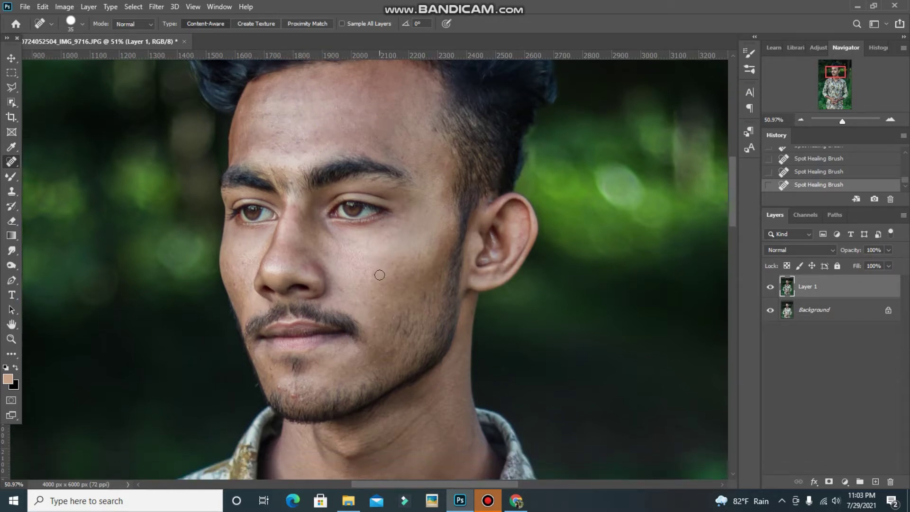
drag(377, 259, 402, 262)
click(229, 272)
drag(363, 277, 371, 281)
Merge the retouched layer into Background and duplicate the result onto a new layer.
scroll(355, 186, up, 2)
scroll(286, 182, up, 2)
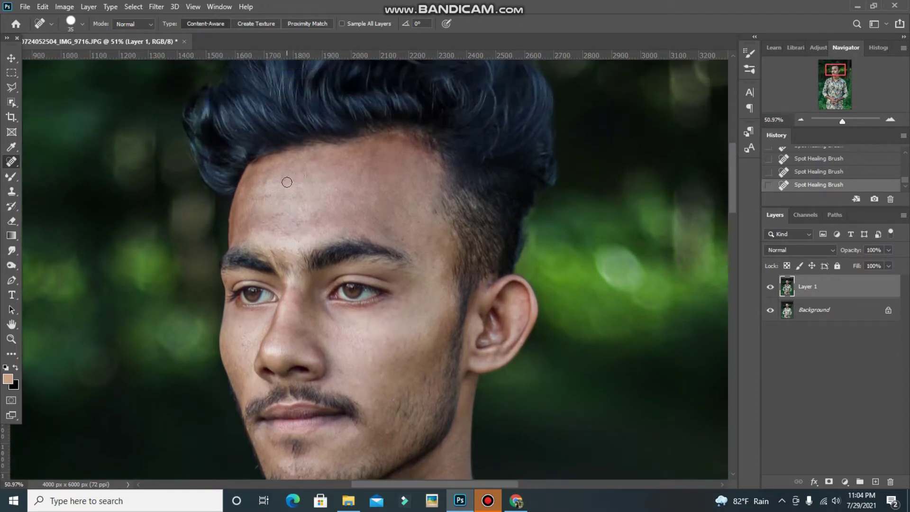
click(770, 286)
key(ctrl+e)
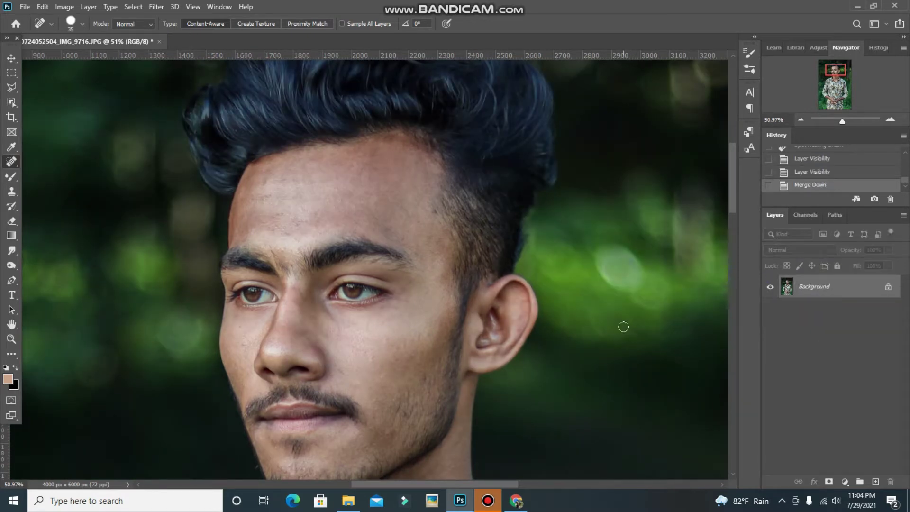
key(ctrl+j)
scroll(379, 235, down, 1)
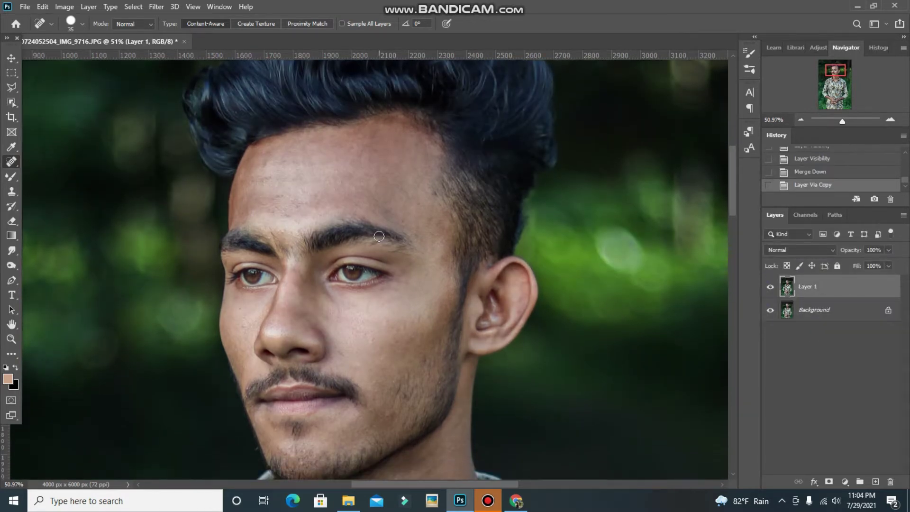
scroll(378, 236, down, 1)
In Camera Raw HSL on the copy, raise red and yellow luminance and lower their saturation.
key(ctrl+shift+a)
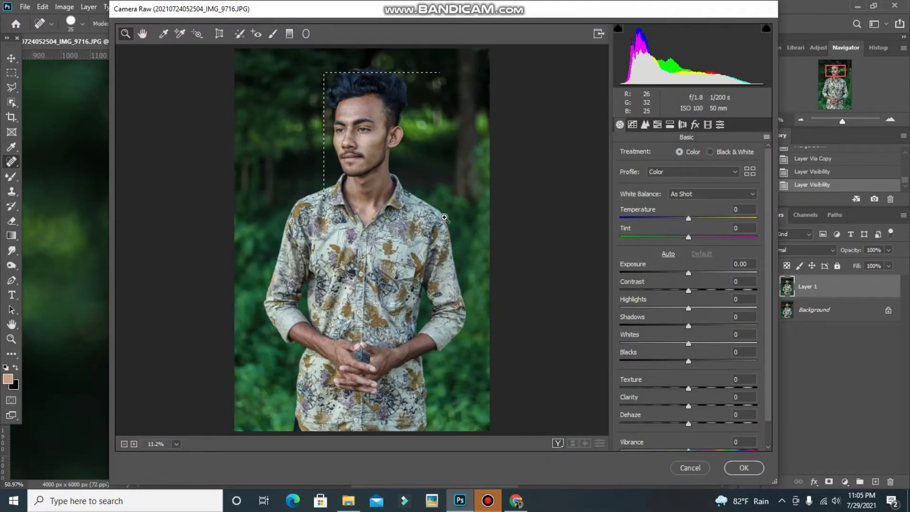
drag(444, 217, 445, 220)
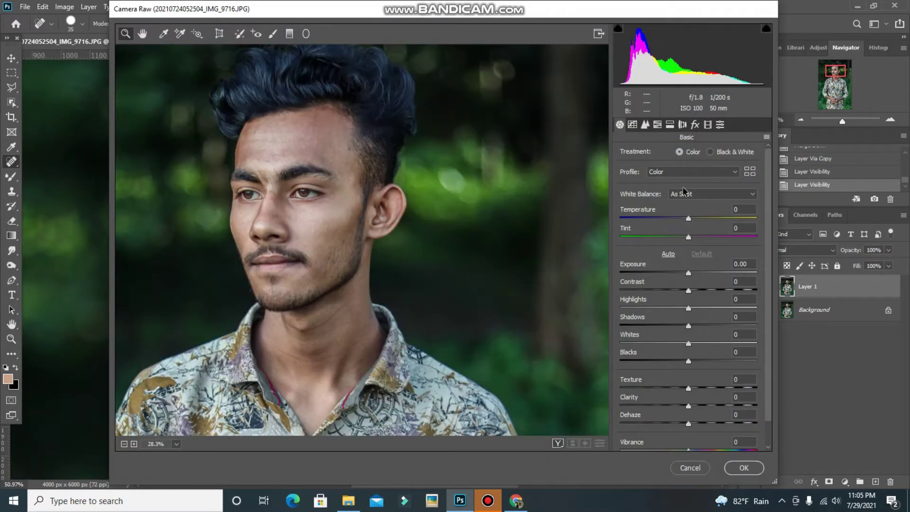
click(657, 124)
drag(691, 196, 728, 199)
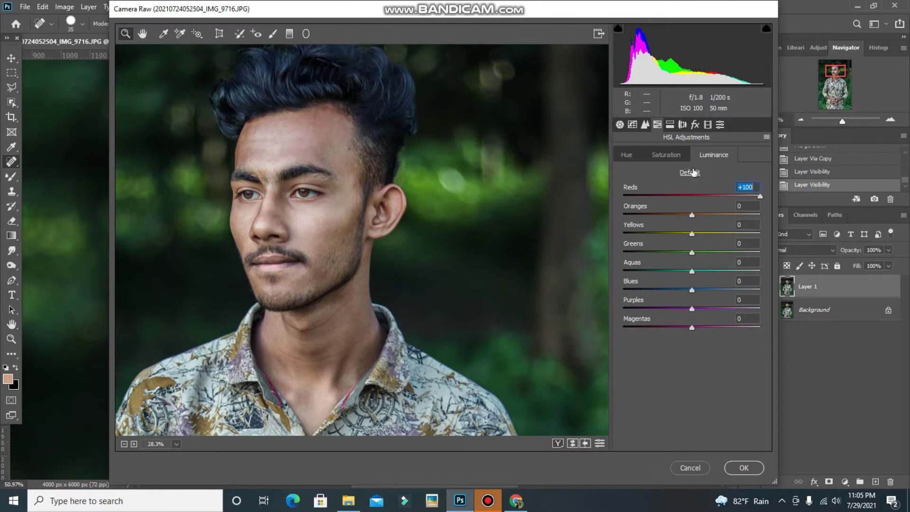
click(676, 156)
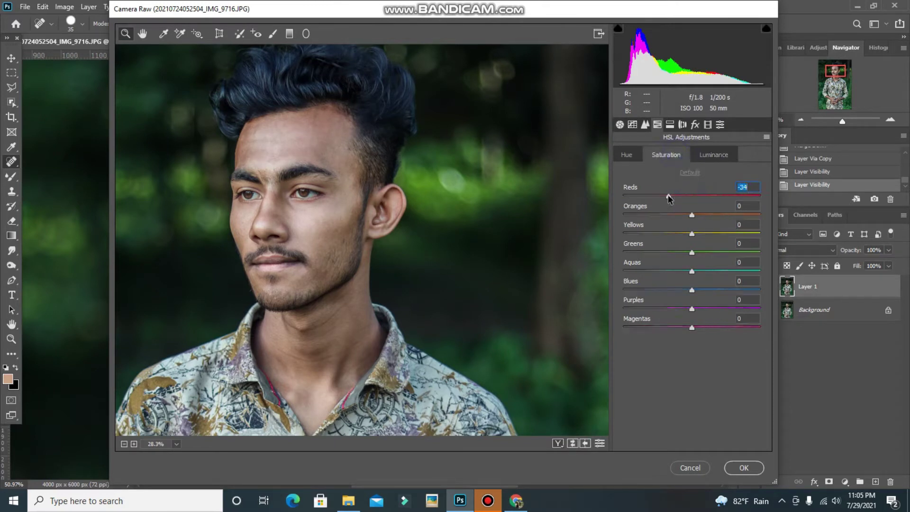
mouse_move(691, 233)
mouse_down()
mouse_move(679, 233)
mouse_move(744, 235)
mouse_move(726, 235)
mouse_move(669, 197)
mouse_up()
click(714, 155)
click(665, 155)
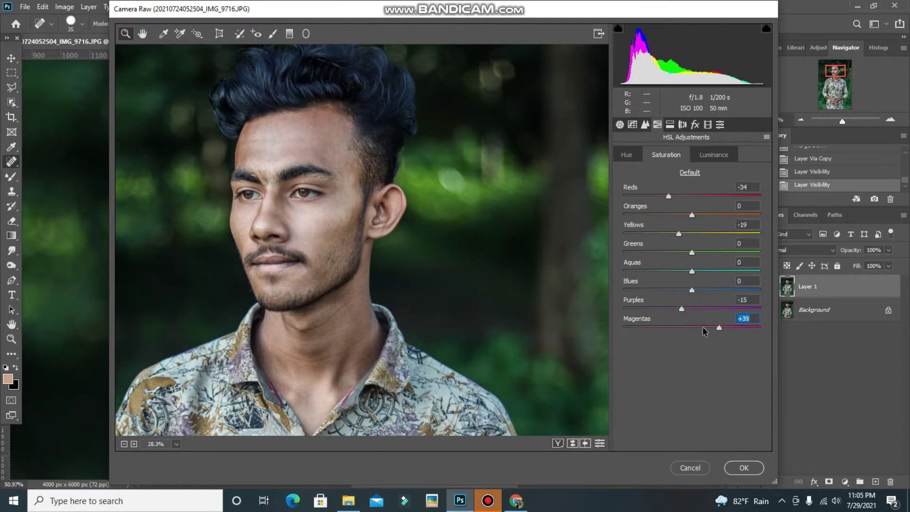
click(757, 471)
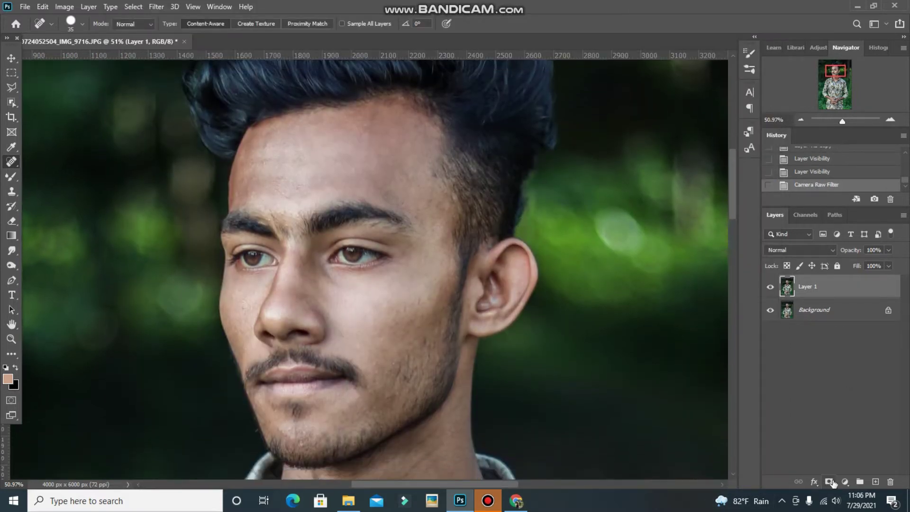
Add a black-filled mask to the brightened layer and set up a large brush.
click(830, 481)
key(ctrl+z)
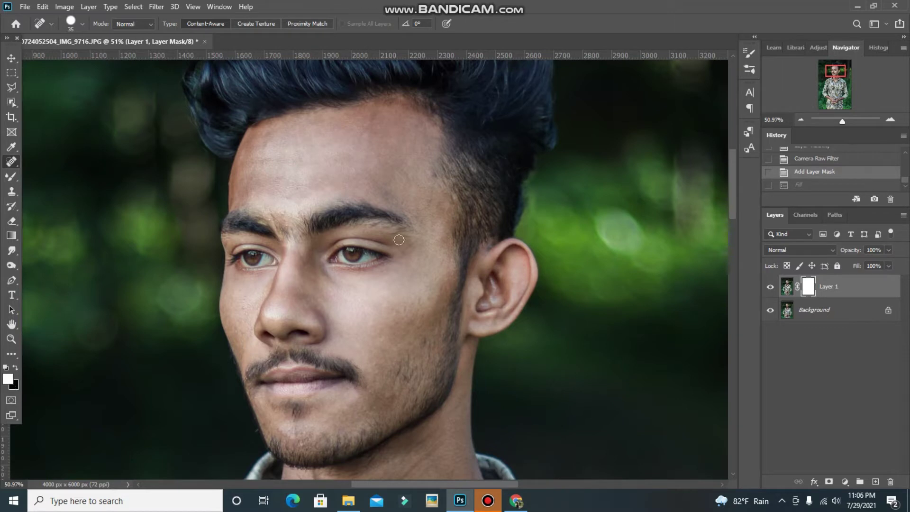
key(ctrl+shift+z)
scroll(301, 207, up, 1)
key(b)
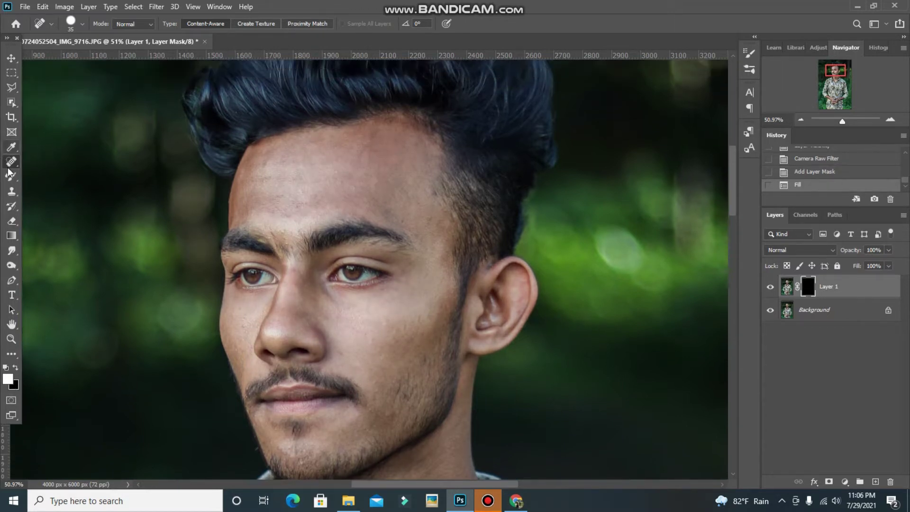
key(bracketright)
scroll(298, 207, up, 1)
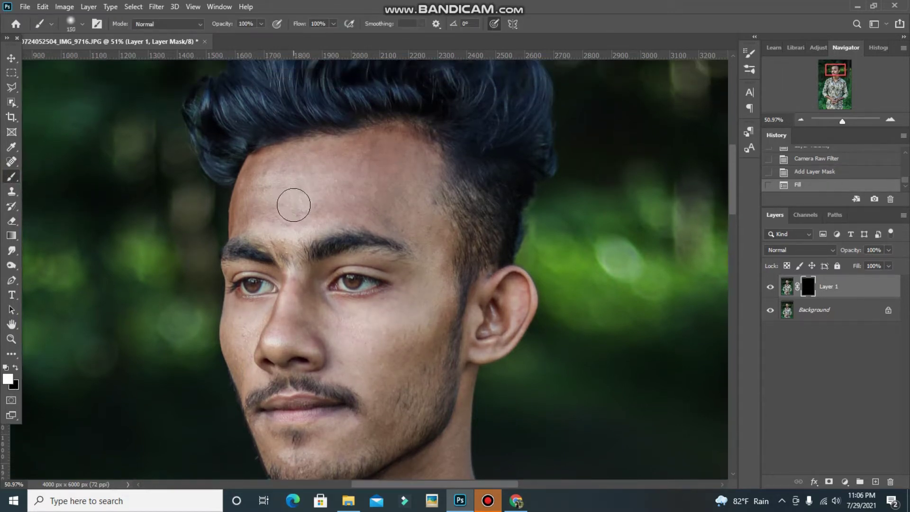
key(bracketright)
key(bracketright)
key(bracketright)
Paint the smoothed skin onto the forehead, cheek, neck and hands, then flatten the image.
mouse_move(280, 173)
mouse_down()
mouse_move(349, 179)
mouse_move(402, 142)
mouse_up()
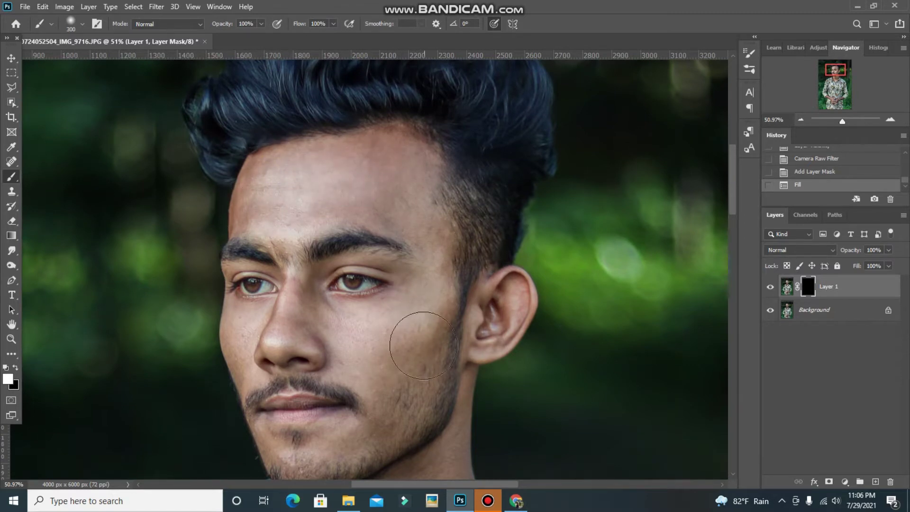
drag(423, 346, 426, 371)
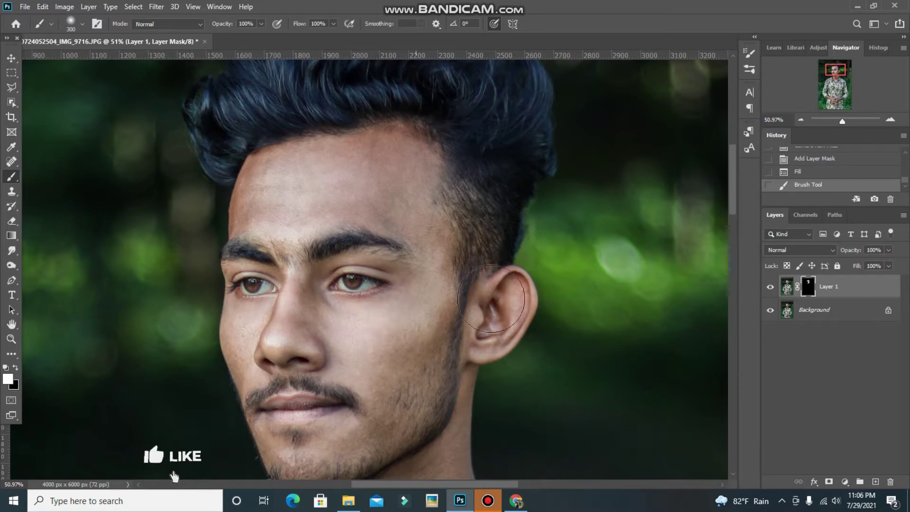
mouse_move(462, 395)
mouse_down()
mouse_move(386, 446)
mouse_move(243, 467)
mouse_move(234, 335)
mouse_move(329, 68)
mouse_move(366, 121)
mouse_up()
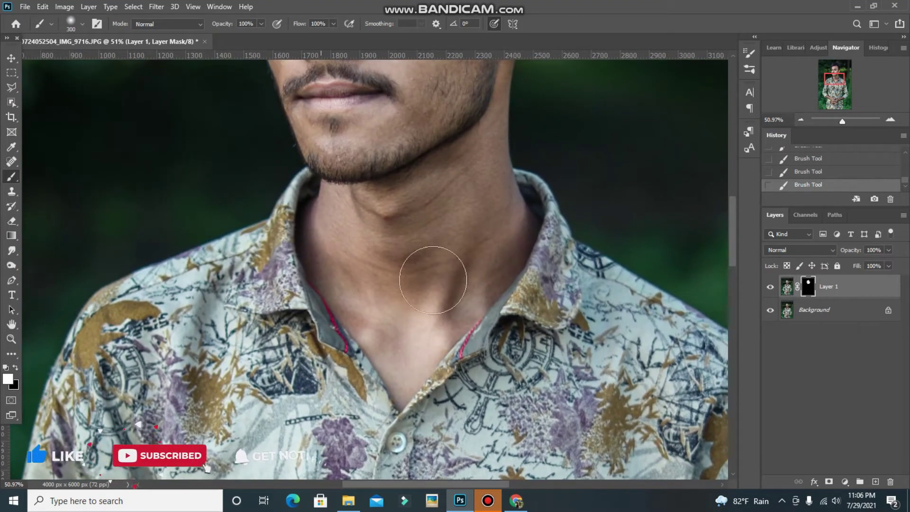
mouse_move(437, 325)
mouse_down()
mouse_move(256, 129)
mouse_move(181, 268)
mouse_up()
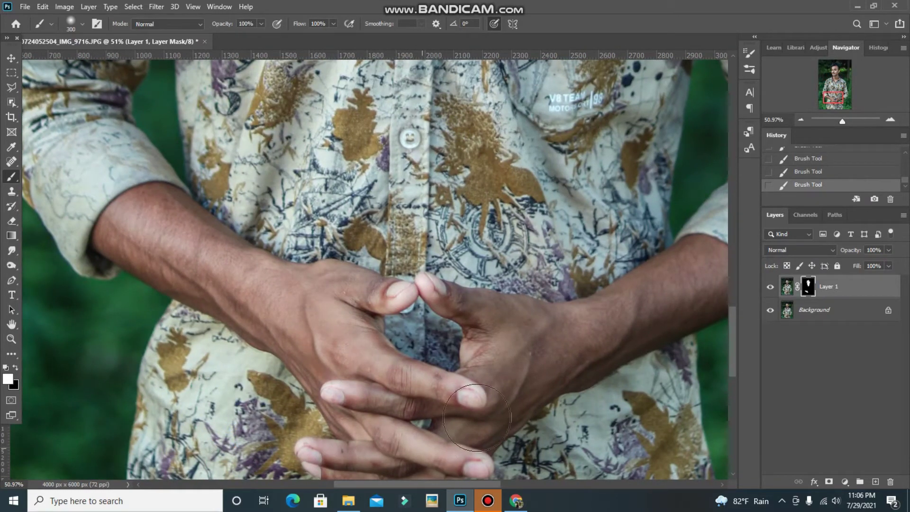
scroll(202, 376, up, 15)
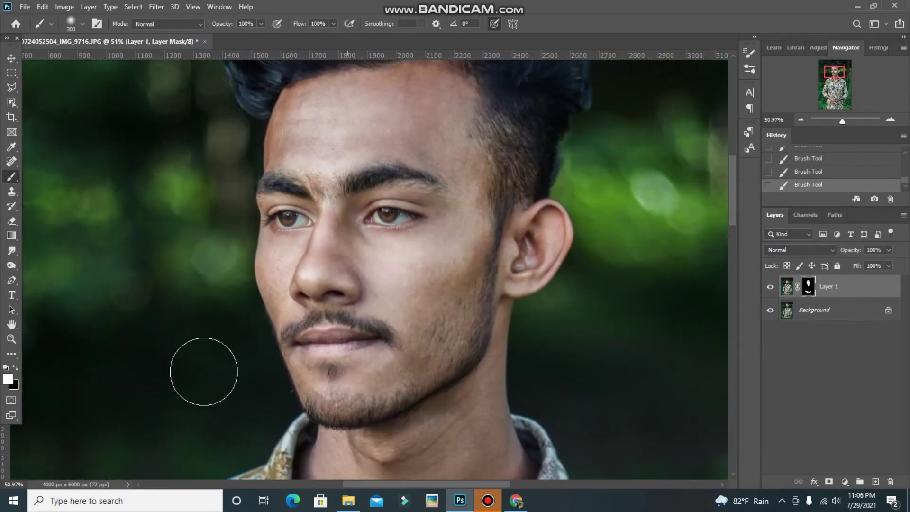
click(15, 367)
key(bracketleft)
key(bracketleft)
key(bracketleft)
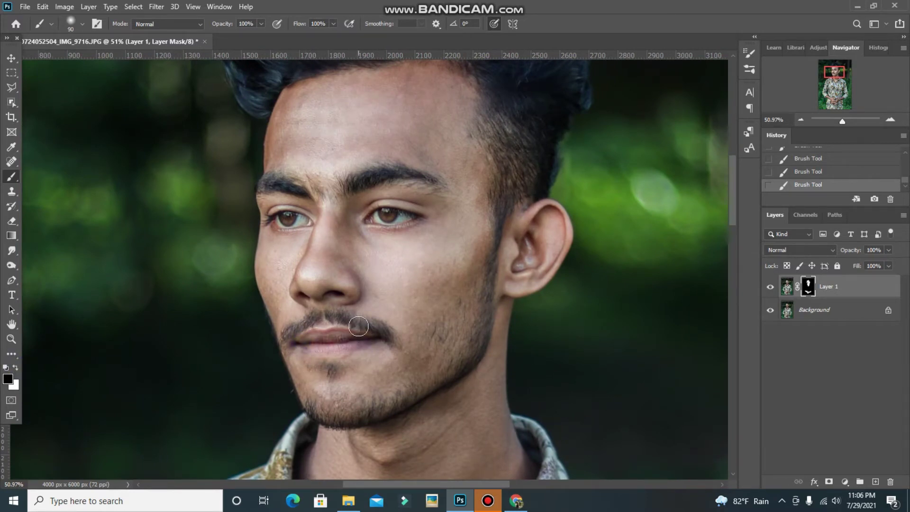
click(89, 6)
click(109, 439)
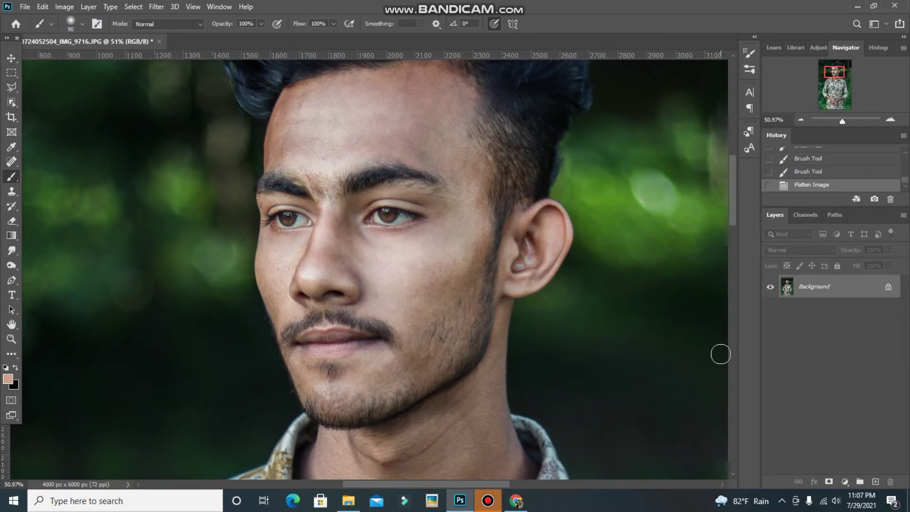
Duplicate the flattened image and apply a High Pass filter to the copy.
key(ctrl+j)
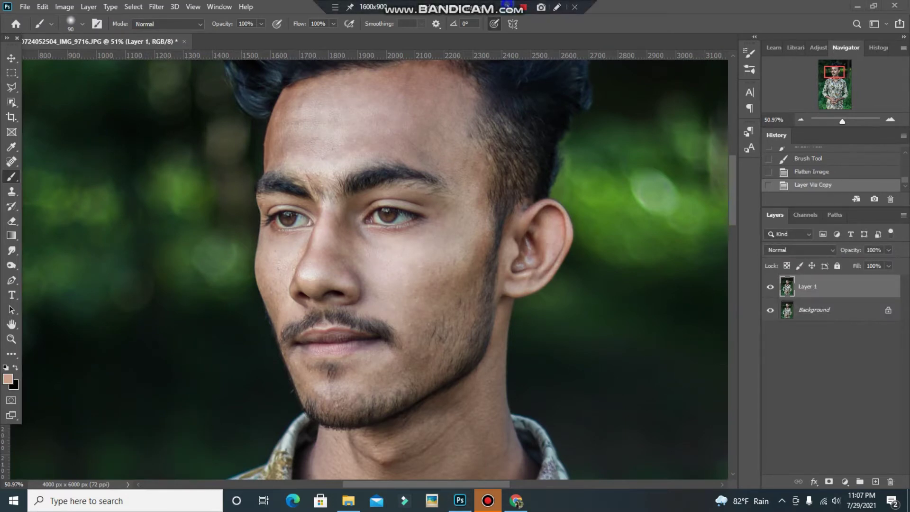
key(ctrl+comma)
key(ctrl+comma)
scroll(408, 302, up, 2)
scroll(409, 304, down, 1)
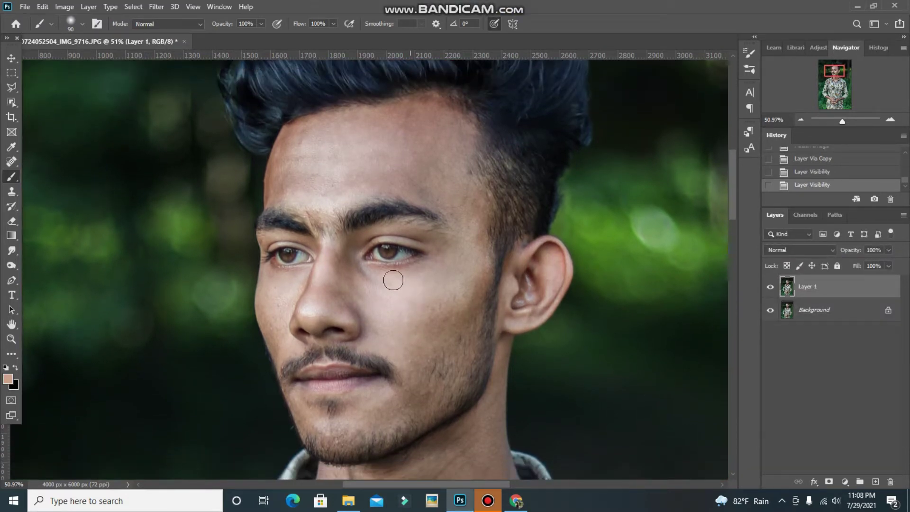
click(156, 7)
click(323, 243)
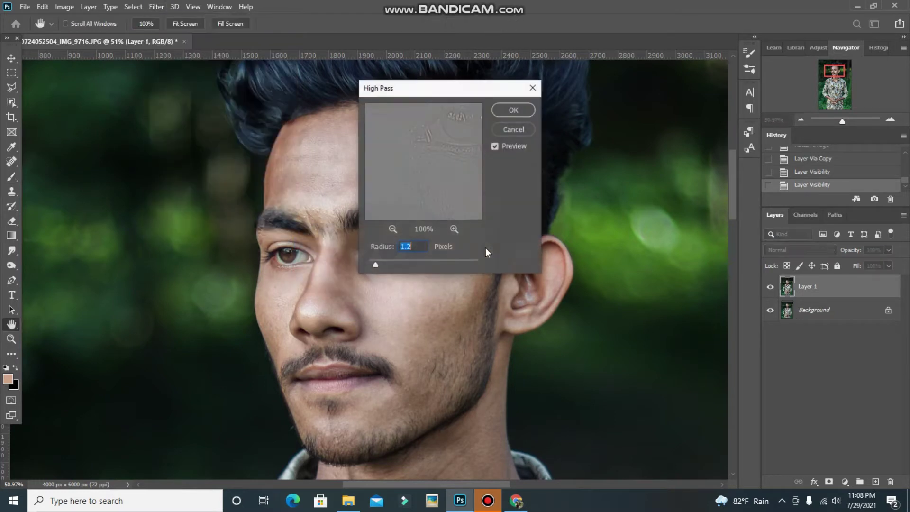
drag(466, 83, 584, 79)
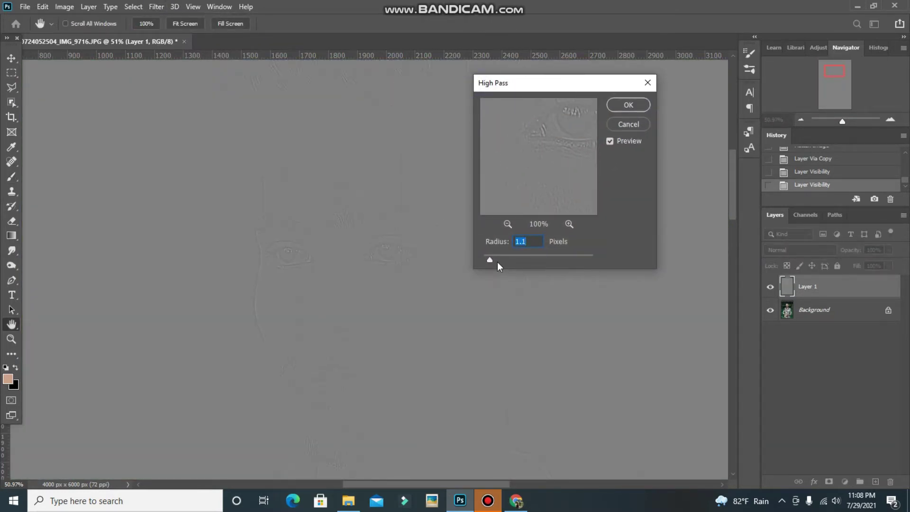
click(628, 105)
Blend the High Pass layer as Linear Light and duplicate the Background layer.
click(817, 246)
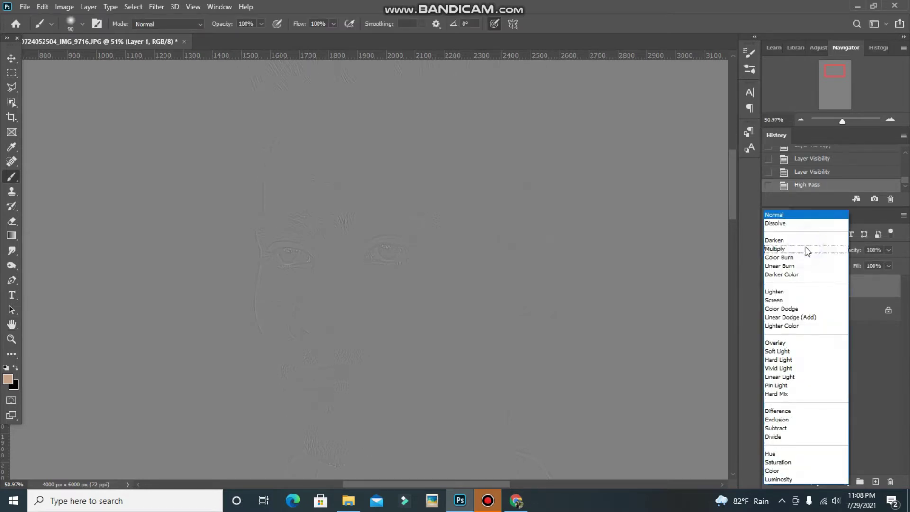
click(781, 377)
click(769, 287)
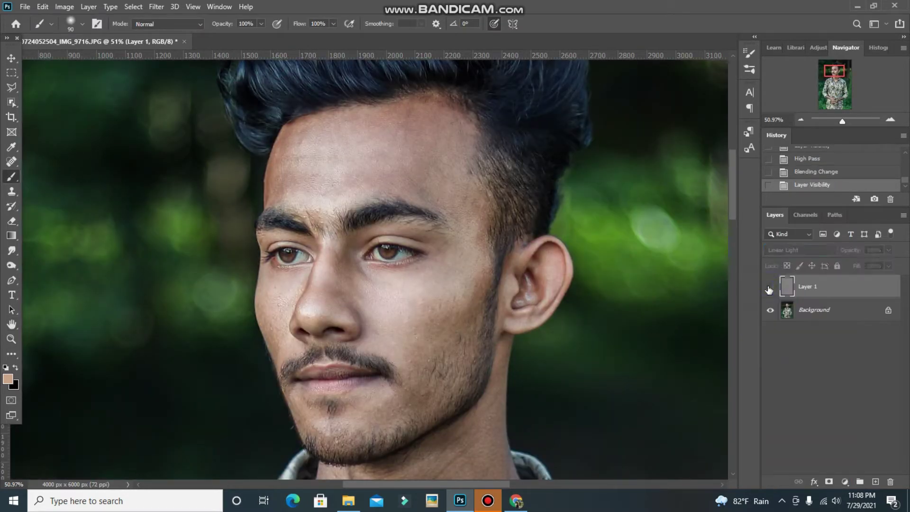
drag(813, 310, 875, 481)
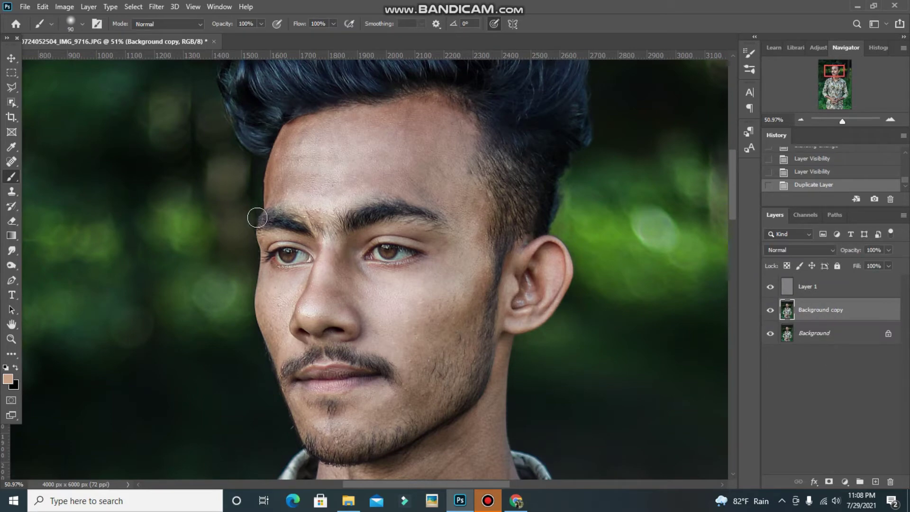
Switch to the Mixer Brush, hide the sharpening layer, and start blending the forehead.
right_click(13, 177)
click(71, 210)
scroll(336, 192, up, 1)
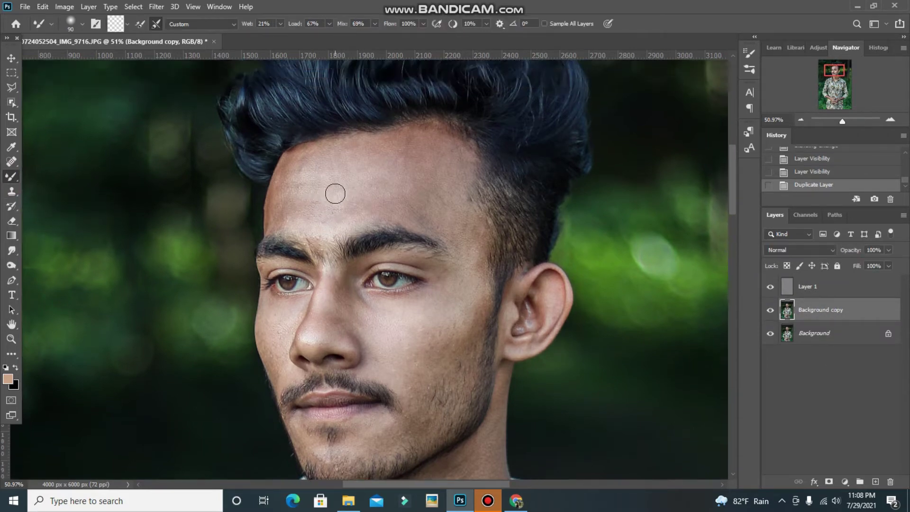
scroll(401, 189, up, 2)
scroll(401, 190, up, 2)
click(770, 286)
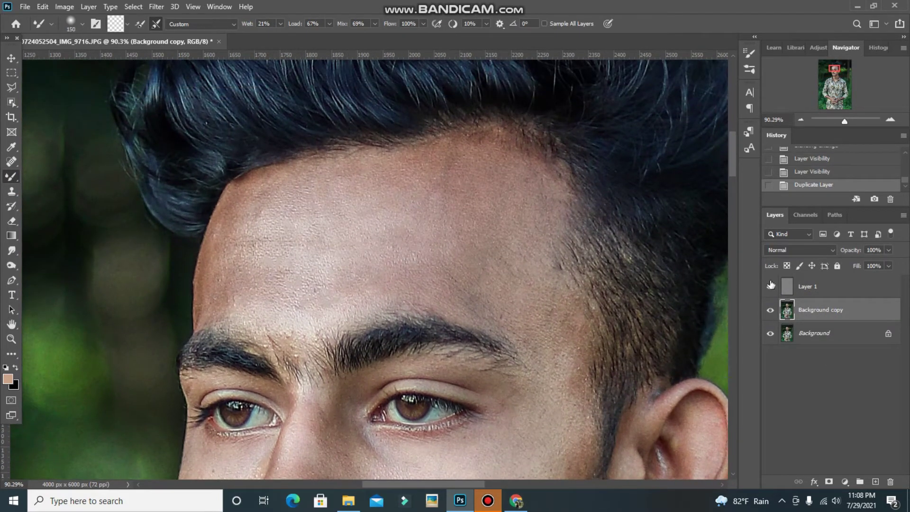
key(])
mouse_move(278, 206)
mouse_down()
mouse_move(321, 193)
mouse_move(327, 232)
mouse_move(239, 233)
mouse_up()
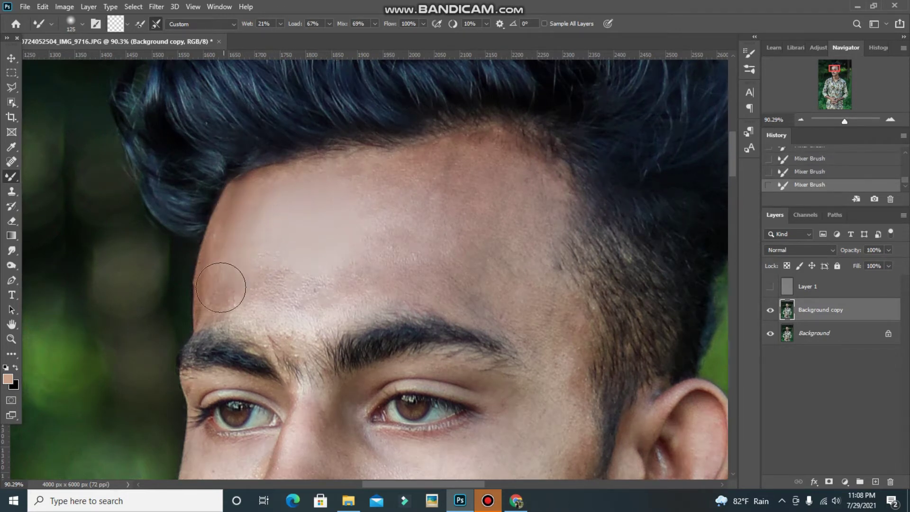
Smooth the skin above the eyebrows and across the rest of the forehead.
key(bracketleft)
key(bracketleft)
key(bracketleft)
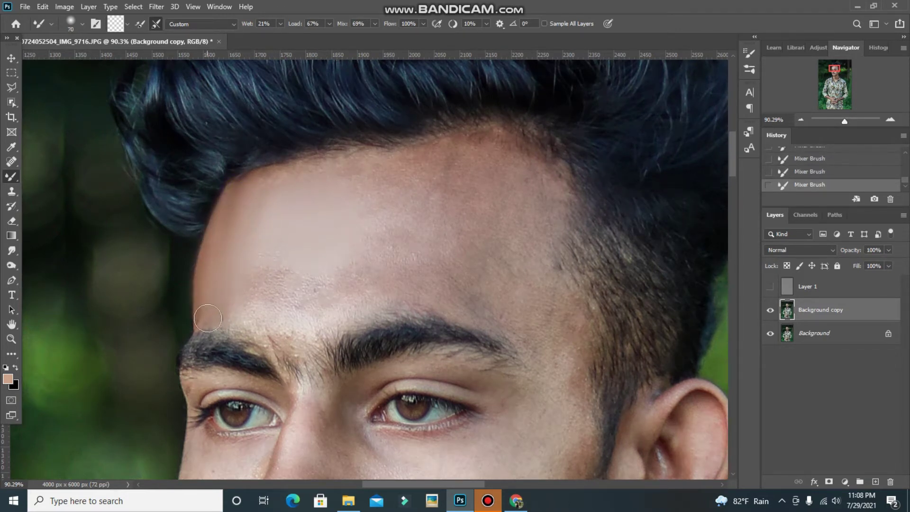
key(bracketright)
key(bracketright)
key(bracketright)
mouse_move(272, 250)
mouse_down()
mouse_move(294, 258)
mouse_move(294, 321)
mouse_move(324, 305)
mouse_up()
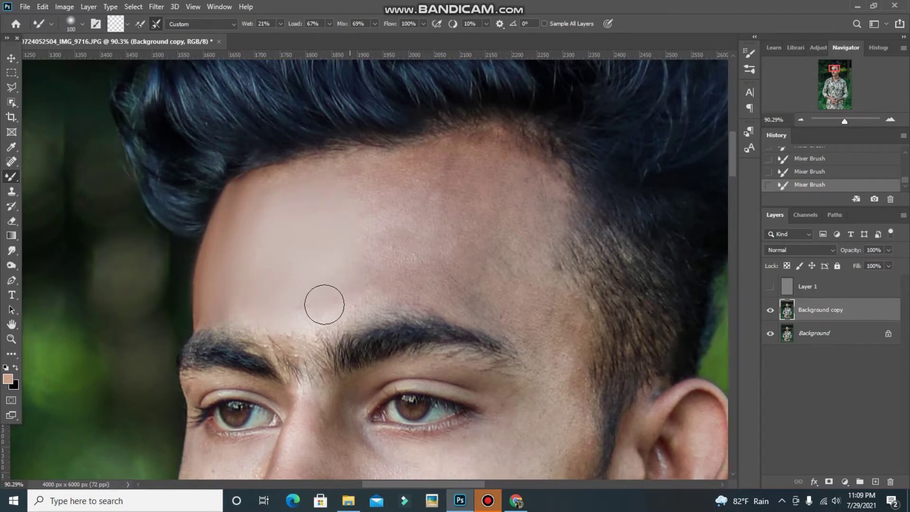
mouse_move(263, 189)
mouse_down()
mouse_move(265, 240)
mouse_move(433, 163)
mouse_move(410, 172)
mouse_move(409, 204)
mouse_move(364, 277)
mouse_move(407, 277)
mouse_move(465, 235)
mouse_move(497, 160)
mouse_move(497, 172)
mouse_move(422, 243)
mouse_move(412, 201)
mouse_move(355, 215)
mouse_move(530, 190)
mouse_move(491, 166)
mouse_move(515, 181)
mouse_move(528, 216)
mouse_move(487, 244)
mouse_move(548, 325)
mouse_move(497, 299)
mouse_up()
key(bracketright)
key(bracketleft)
key(bracketleft)
mouse_move(429, 287)
mouse_down()
mouse_move(464, 296)
mouse_move(278, 314)
mouse_move(223, 306)
mouse_move(298, 335)
mouse_up()
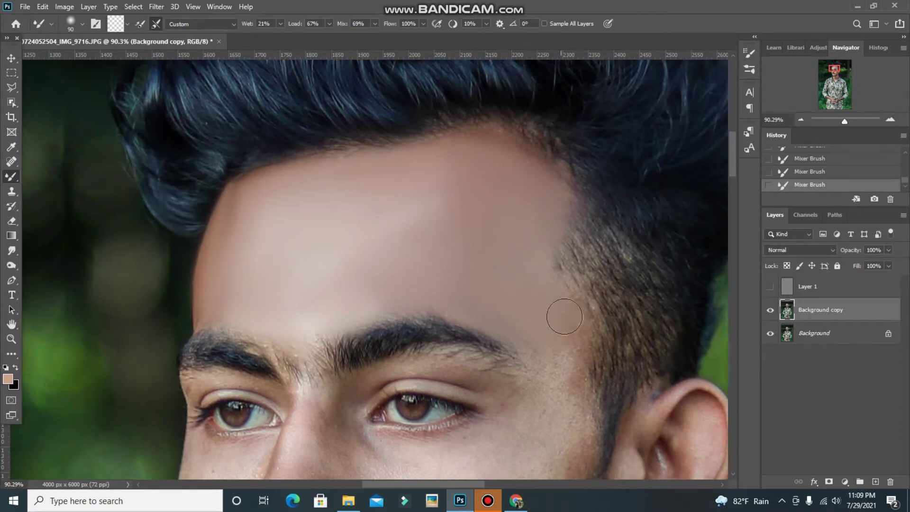
Smooth the skin under the right eye, the cheek below it, and above the eyelid.
scroll(578, 392, down, 2)
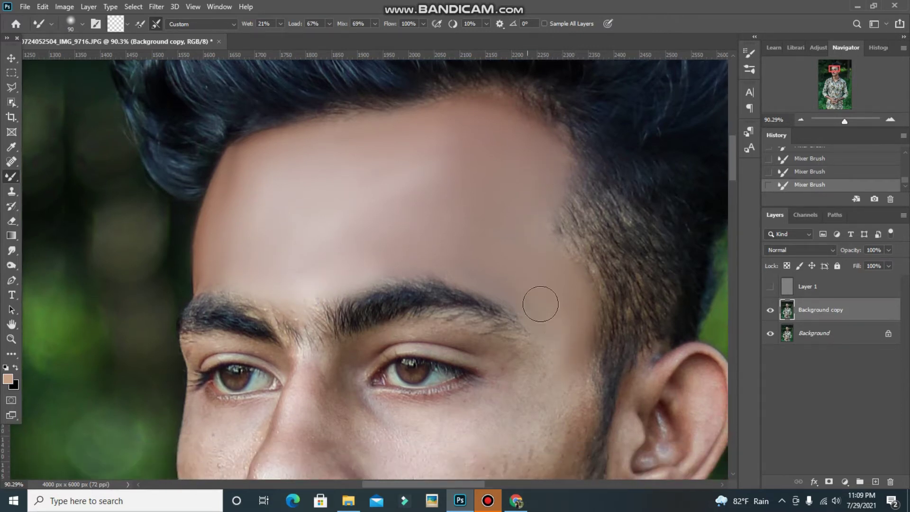
scroll(540, 304, down, 2)
scroll(559, 284, down, 3)
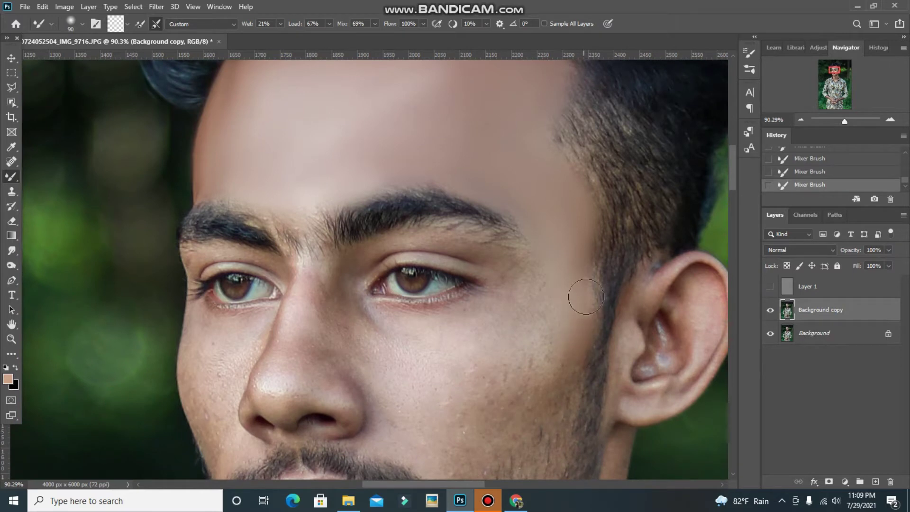
mouse_move(452, 348)
mouse_down()
mouse_move(392, 335)
mouse_move(457, 314)
mouse_move(396, 319)
mouse_move(503, 304)
mouse_move(524, 345)
mouse_up()
mouse_move(556, 316)
mouse_down()
mouse_move(501, 390)
mouse_move(481, 339)
mouse_move(437, 378)
mouse_move(455, 396)
mouse_move(410, 422)
mouse_move(361, 310)
mouse_up()
mouse_move(359, 264)
mouse_down()
mouse_move(414, 247)
mouse_move(526, 289)
mouse_up()
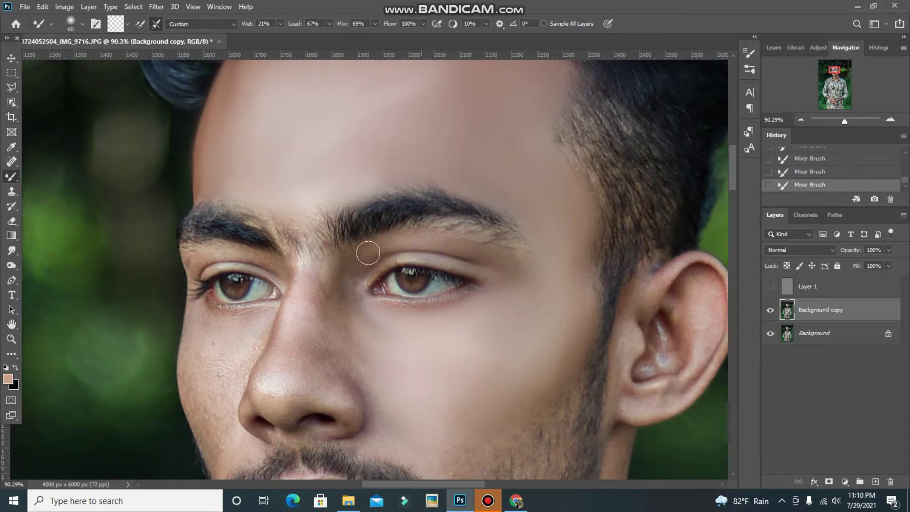
Blend the cheek skin beside the nose with a larger Mixer Brush.
scroll(434, 303, down, 2)
key(bracketright)
key(bracketright)
key(bracketright)
scroll(463, 268, down, 1)
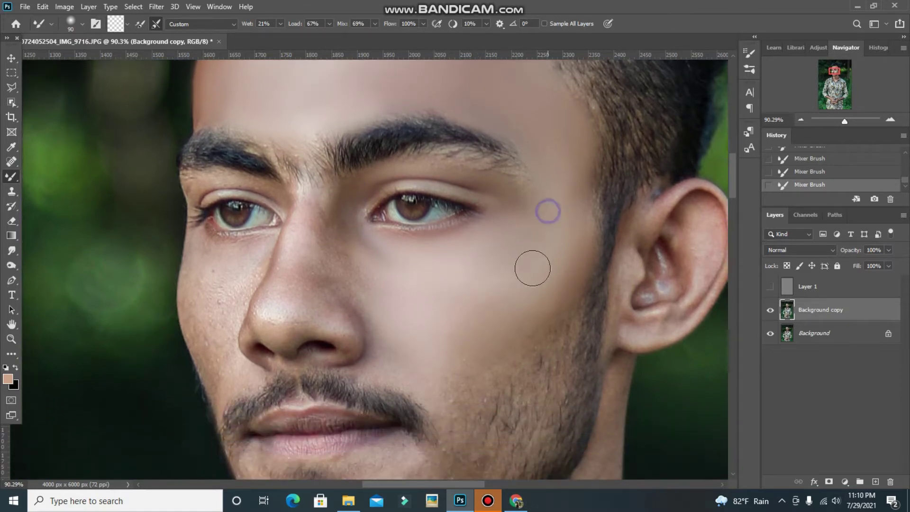
scroll(545, 251, down, 2)
drag(462, 281, 456, 299)
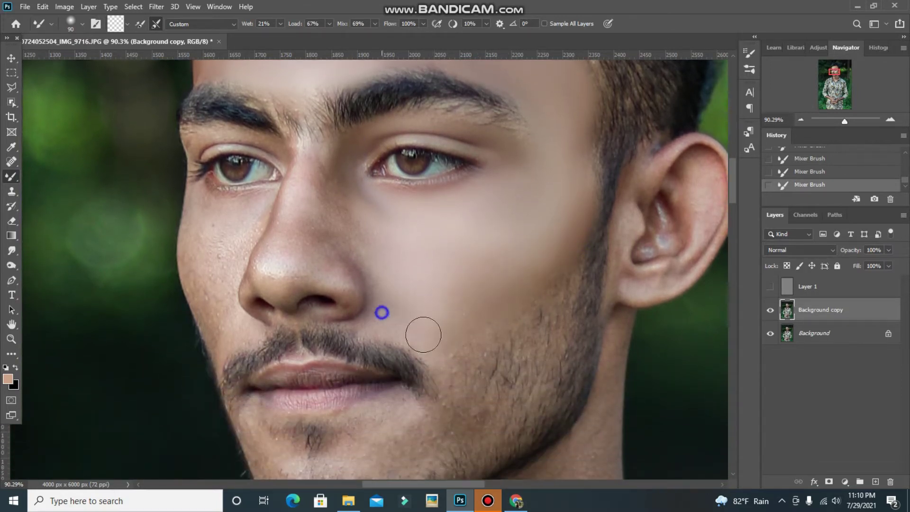
drag(423, 334, 548, 254)
drag(459, 353, 382, 240)
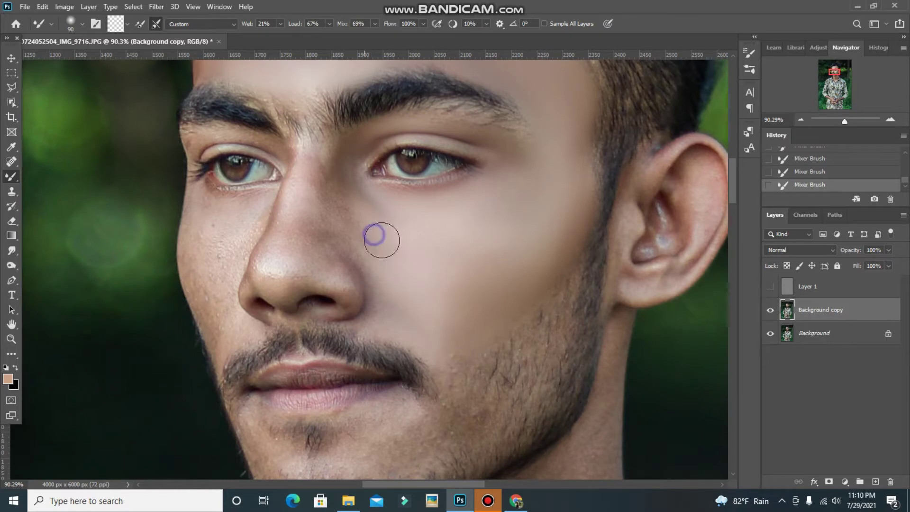
drag(343, 213, 368, 248)
scroll(425, 319, down, 1)
scroll(446, 290, down, 2)
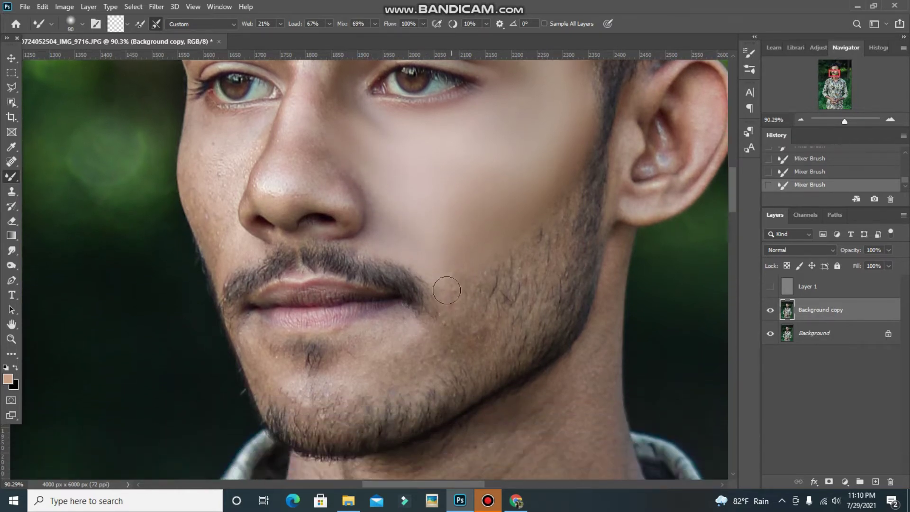
key(bracketleft)
key(bracketleft)
key(bracketleft)
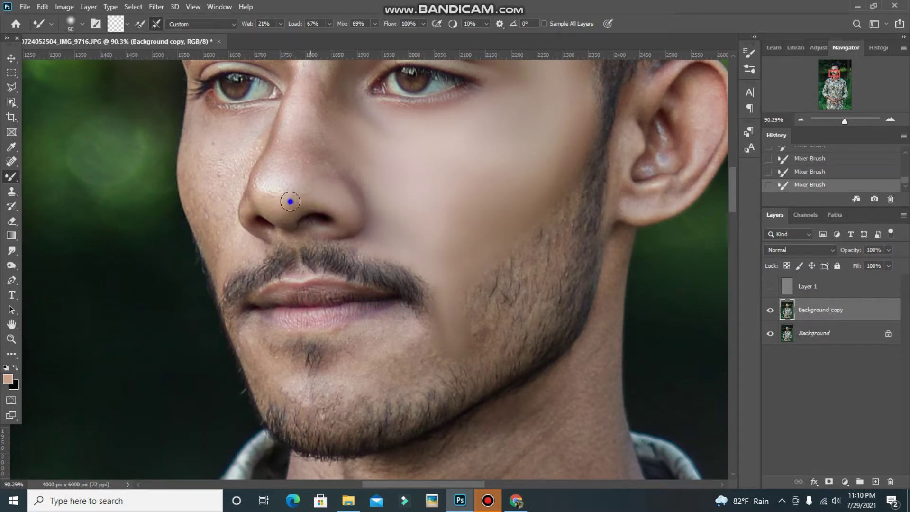
Smooth the nose tip, nose sides, nose bridge and the skin between the eyebrows.
drag(291, 208, 301, 187)
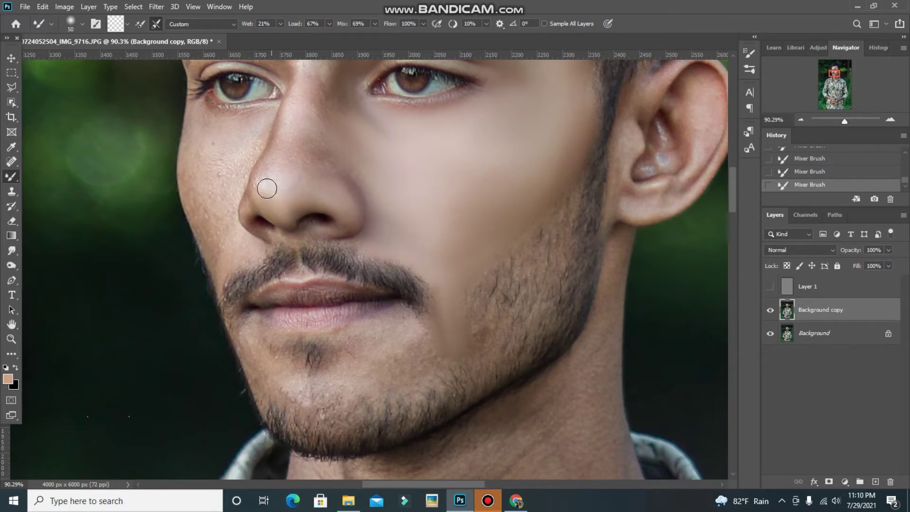
drag(254, 203, 276, 163)
key(bracketright)
key(bracketright)
scroll(289, 132, up, 5)
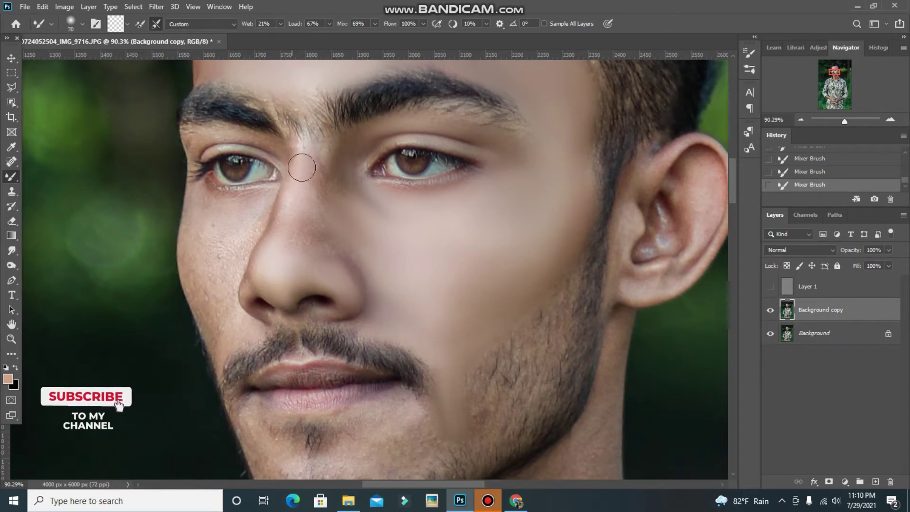
drag(302, 223, 345, 251)
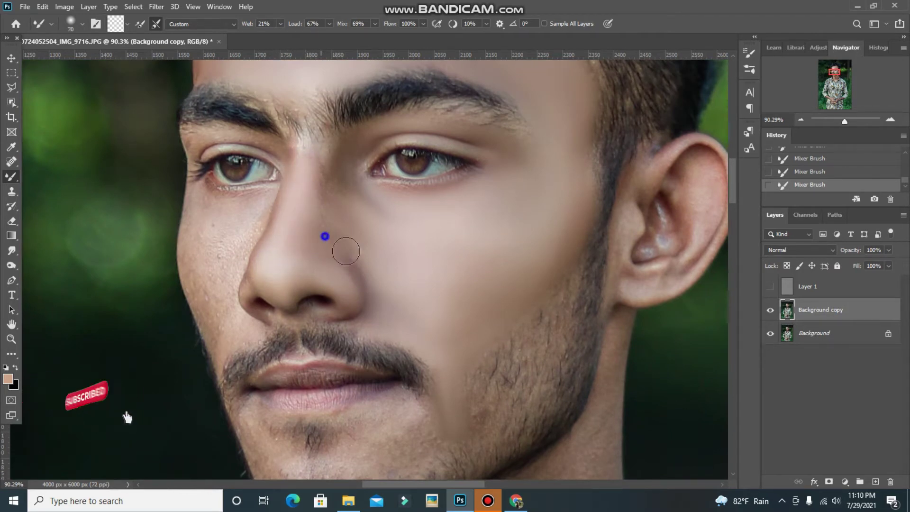
drag(310, 182, 338, 143)
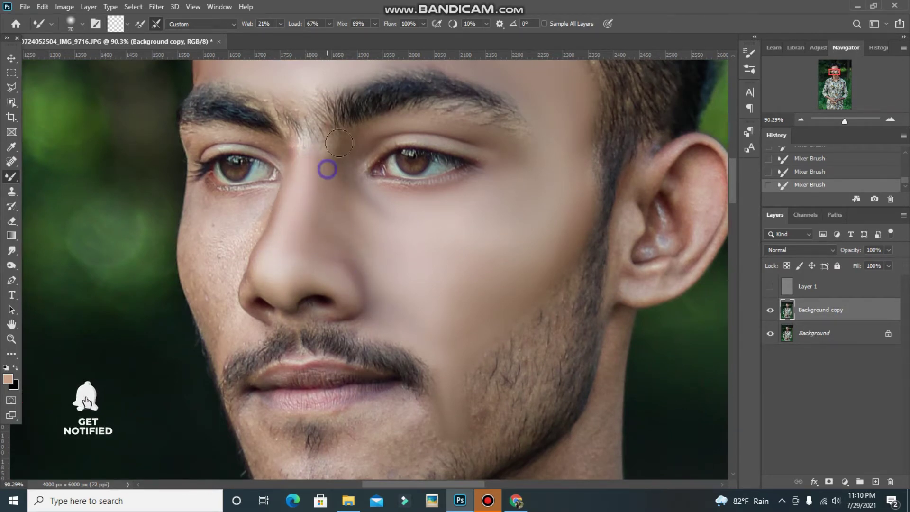
drag(301, 116, 305, 118)
Smooth under the left eye, the cheek crease, the chin and below the lower lip.
drag(256, 205, 203, 193)
mouse_move(195, 239)
mouse_down()
mouse_move(189, 264)
mouse_move(203, 289)
mouse_move(190, 265)
mouse_move(224, 294)
mouse_move(203, 223)
mouse_move(206, 240)
mouse_up()
click(354, 240)
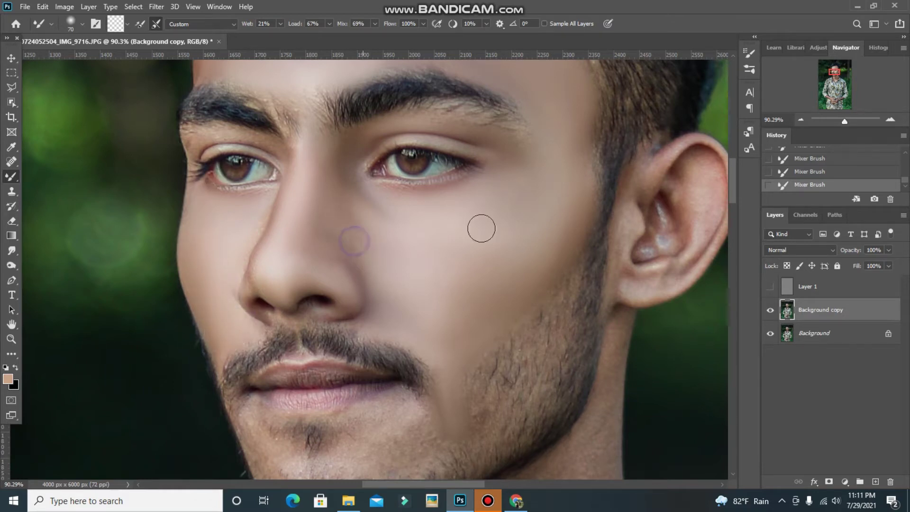
scroll(520, 268, down, 3)
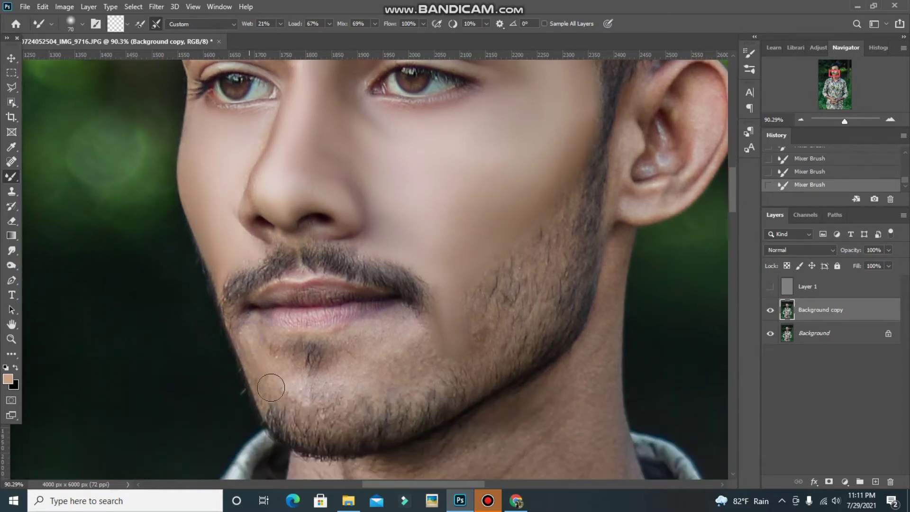
drag(249, 355, 270, 344)
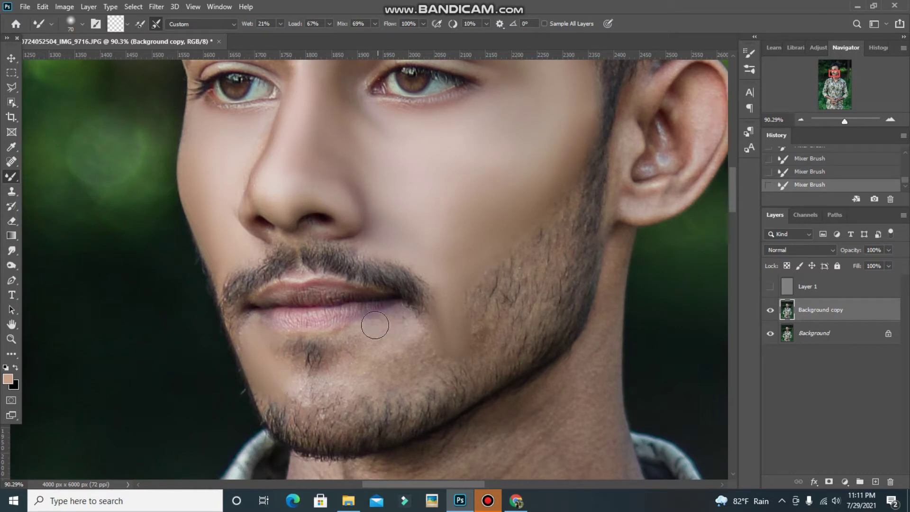
mouse_move(374, 325)
mouse_down()
mouse_move(423, 329)
mouse_move(334, 374)
mouse_move(345, 379)
mouse_up()
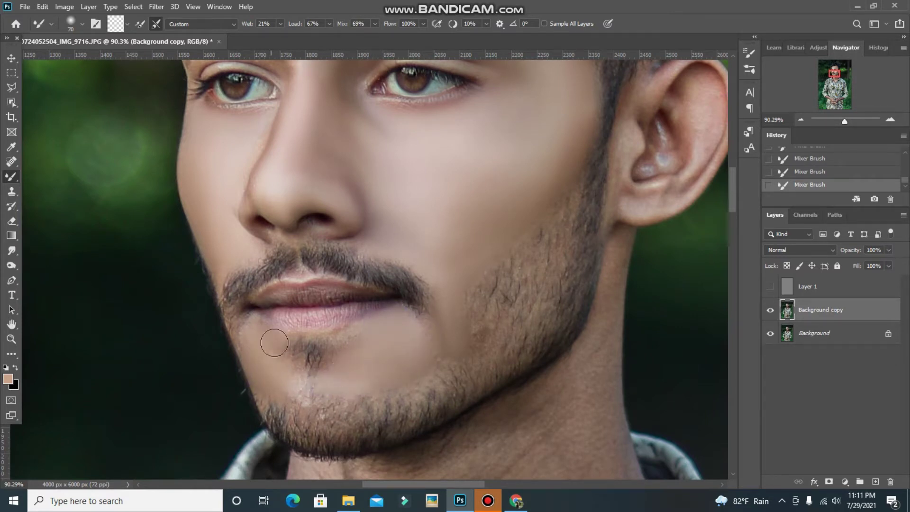
Pan to the ear and smooth the chin patch, ear top, inner ear and outer rim.
scroll(332, 247, down, 2)
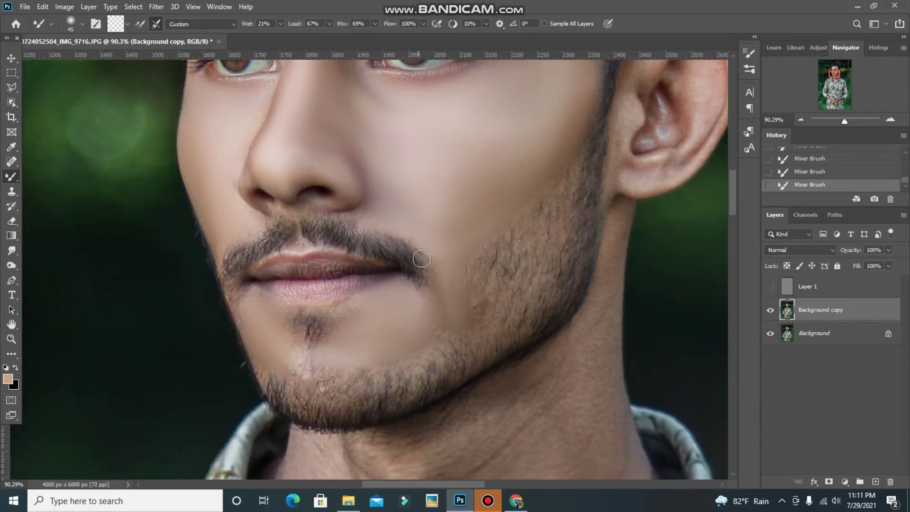
drag(449, 278, 412, 302)
scroll(412, 301, down, 2)
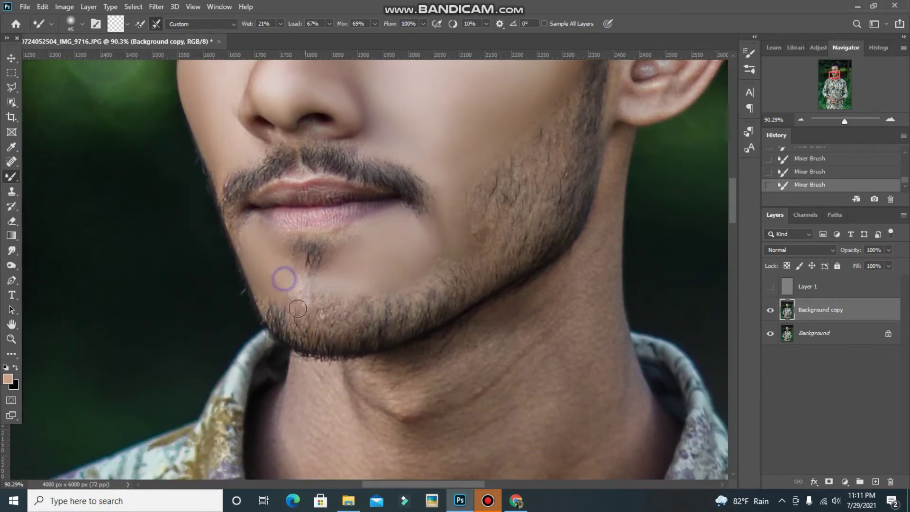
drag(546, 217, 409, 334)
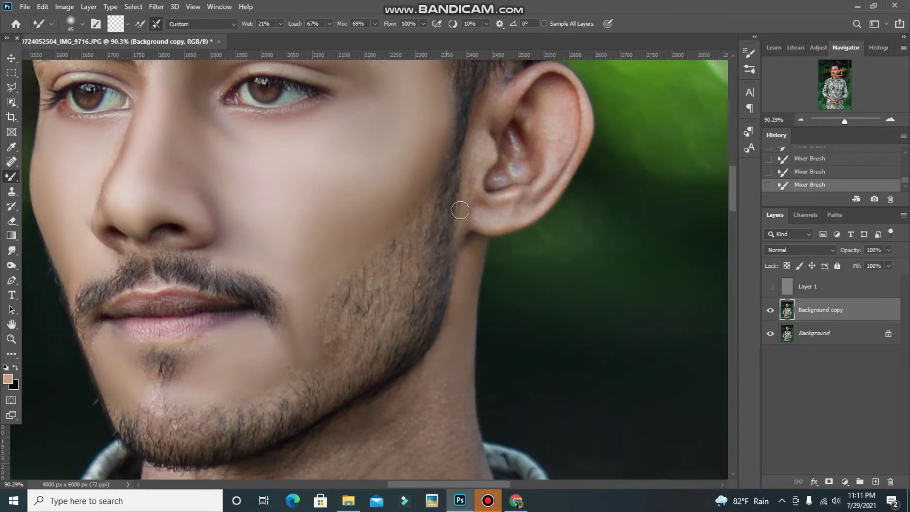
drag(460, 210, 439, 342)
mouse_move(478, 249)
mouse_down()
mouse_move(445, 277)
mouse_move(455, 326)
mouse_up()
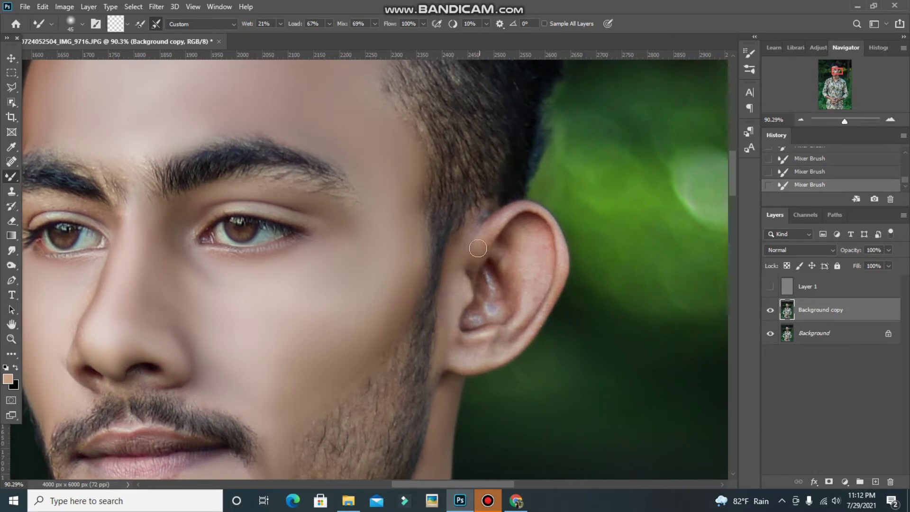
drag(493, 225, 511, 214)
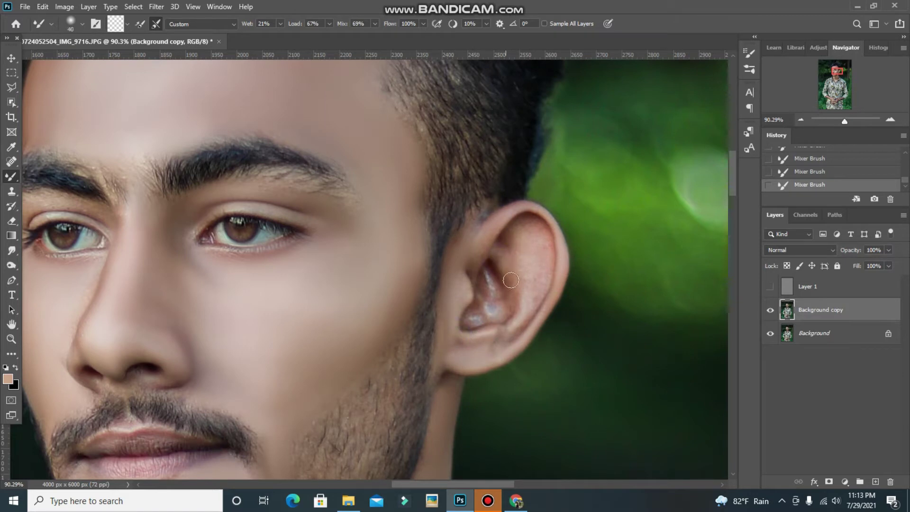
drag(511, 279, 486, 297)
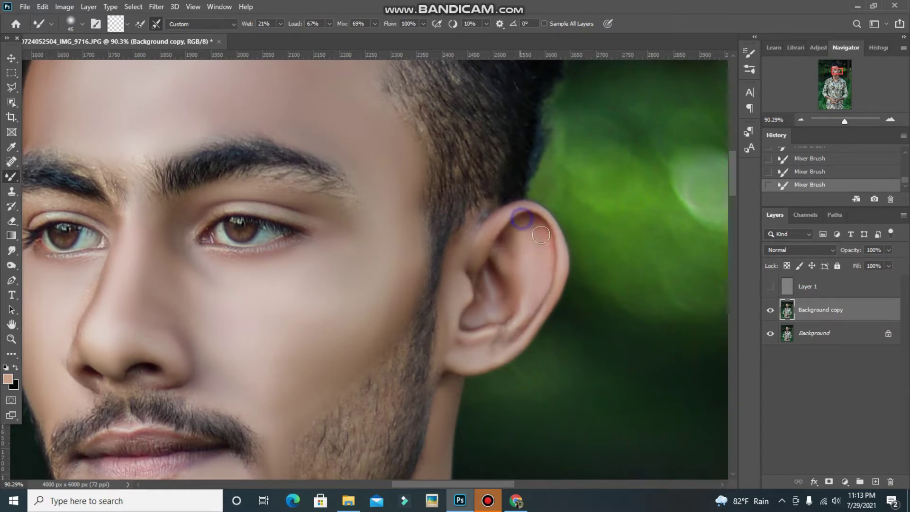
drag(540, 234, 528, 320)
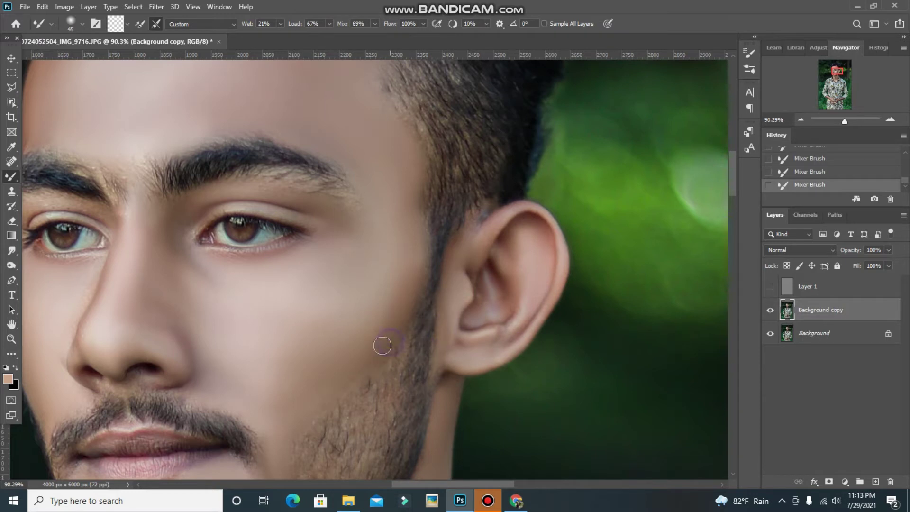
Enlarge the Mixer Brush and smooth the neck edge and skin just below the jawline.
scroll(287, 266, down, 5)
scroll(389, 264, down, 5)
click(392, 176)
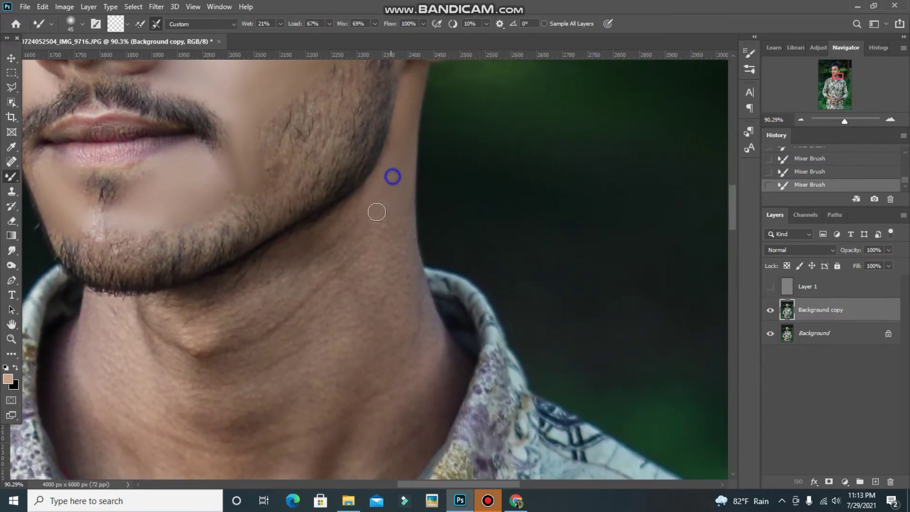
key(bracketright)
drag(396, 222, 396, 197)
drag(400, 265, 412, 309)
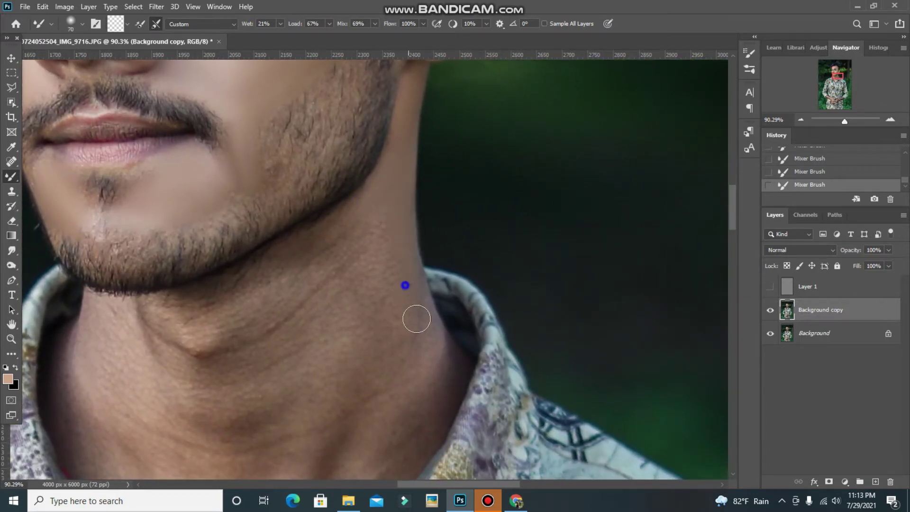
click(431, 409)
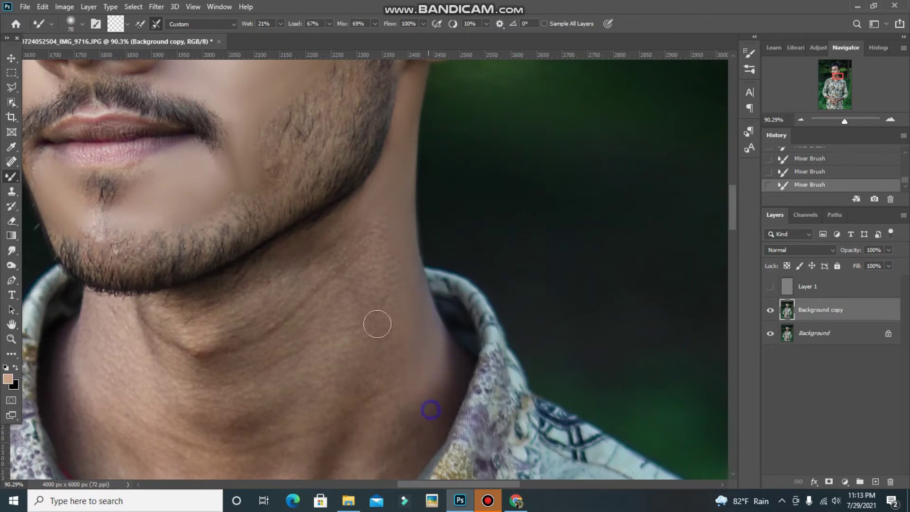
drag(299, 242, 274, 268)
mouse_move(377, 209)
mouse_down()
mouse_move(347, 258)
mouse_move(379, 280)
mouse_up()
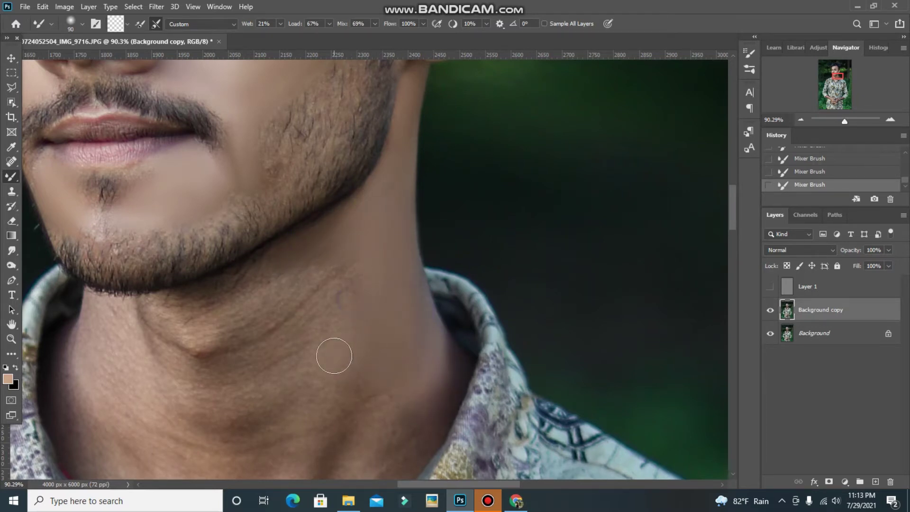
Smooth the neck wrinkles, the fold below the chin, the left neck shadow and the throat.
mouse_move(332, 272)
mouse_down()
mouse_move(304, 310)
mouse_move(288, 265)
mouse_up()
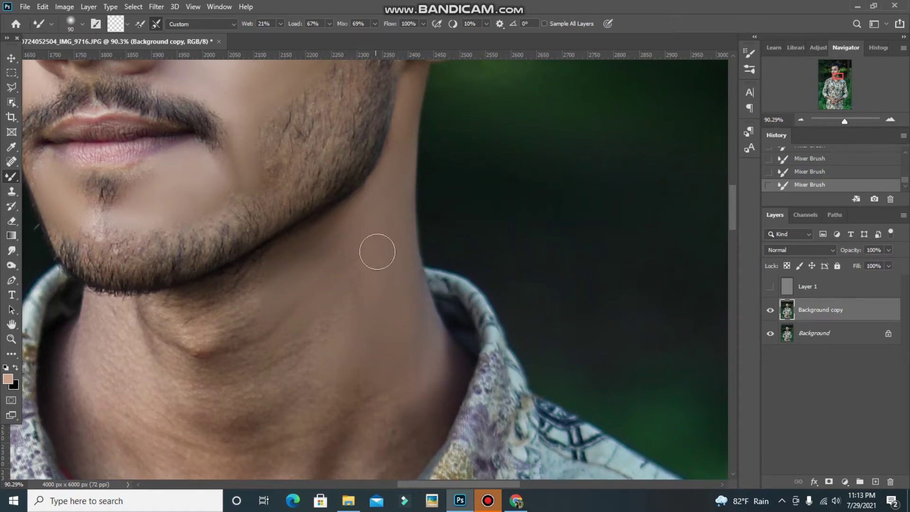
drag(346, 297, 358, 268)
drag(328, 355, 350, 380)
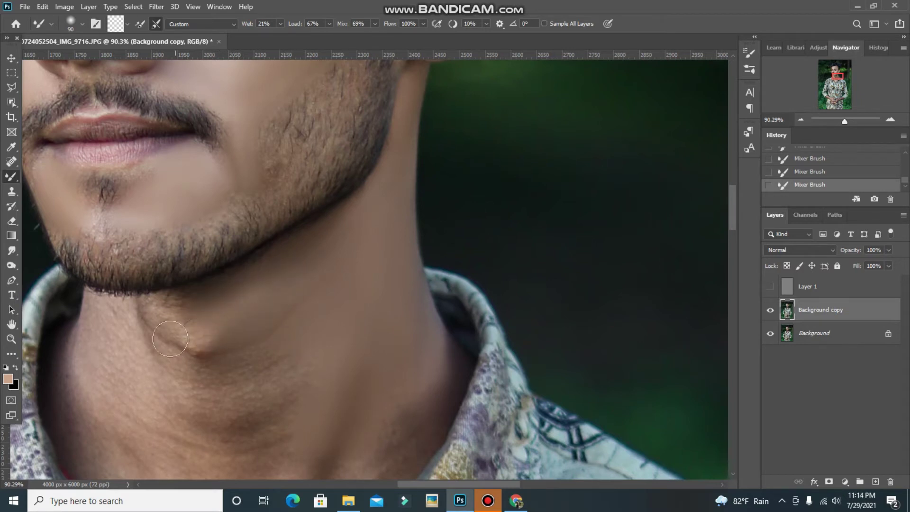
mouse_move(140, 325)
mouse_down()
mouse_move(154, 316)
mouse_move(88, 318)
mouse_move(116, 331)
mouse_up()
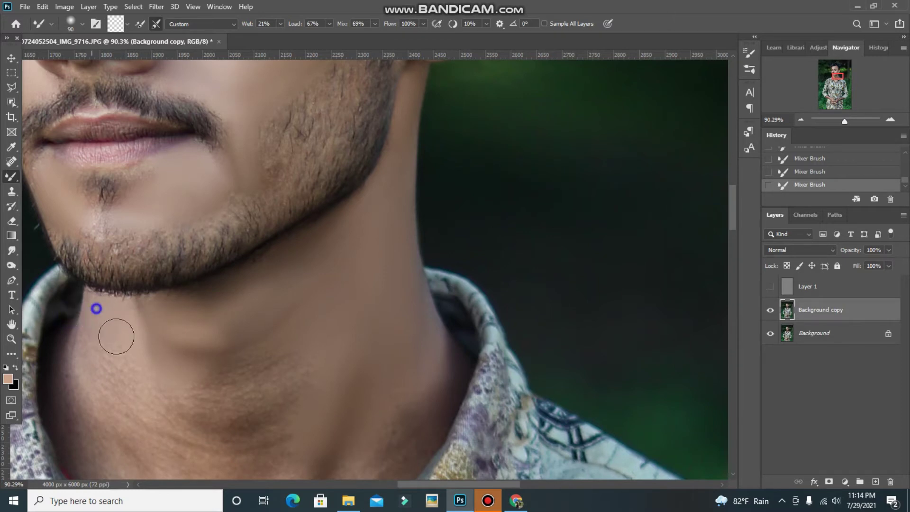
scroll(115, 331, down, 2)
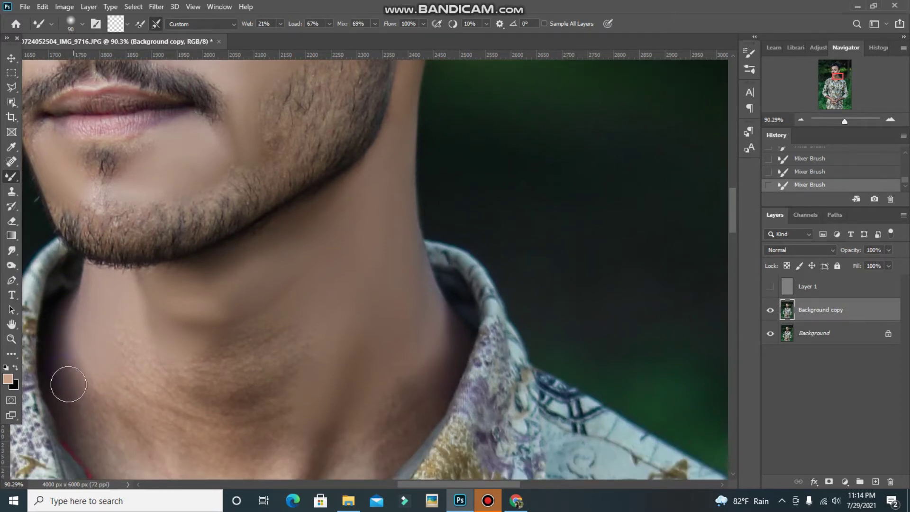
drag(78, 380, 117, 333)
mouse_move(105, 369)
mouse_down()
mouse_move(138, 367)
mouse_move(172, 406)
mouse_move(116, 379)
mouse_move(181, 441)
mouse_up()
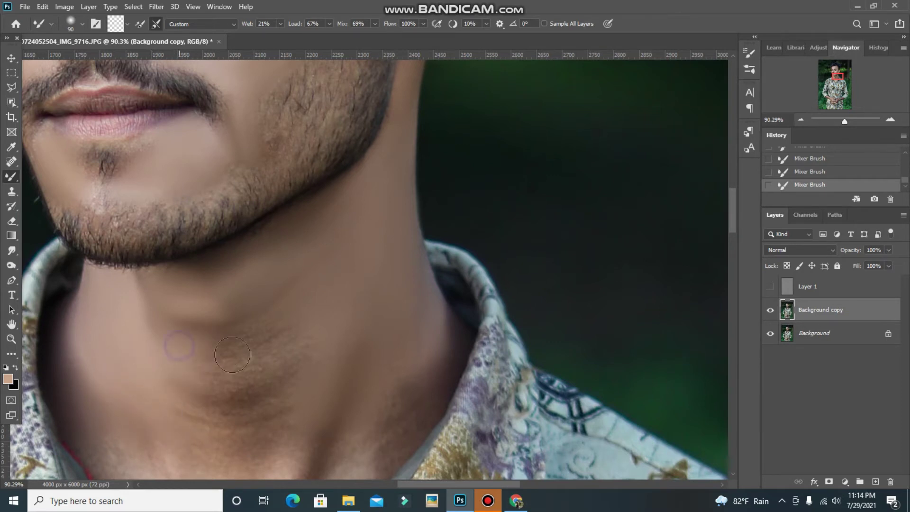
drag(258, 331, 316, 336)
Blend the lower neck skin down to the base of the neck.
scroll(280, 369, down, 1)
scroll(272, 377, down, 1)
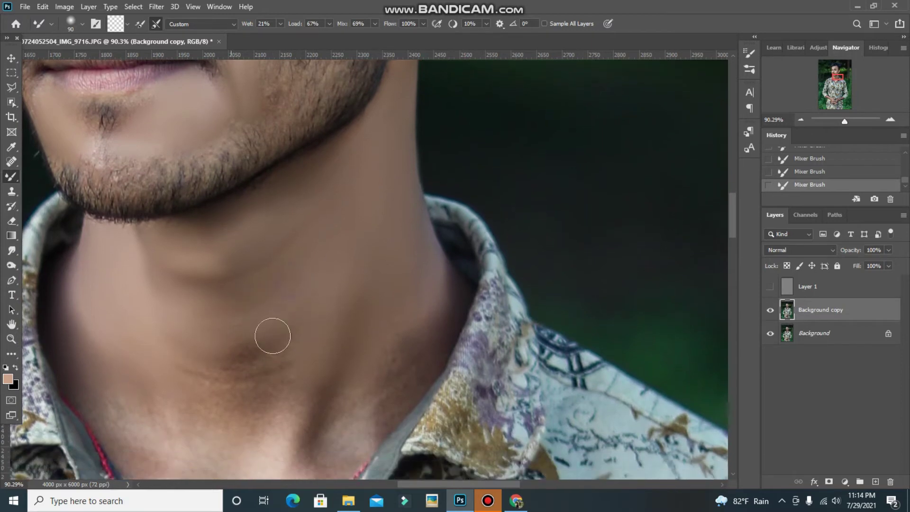
scroll(246, 408, down, 1)
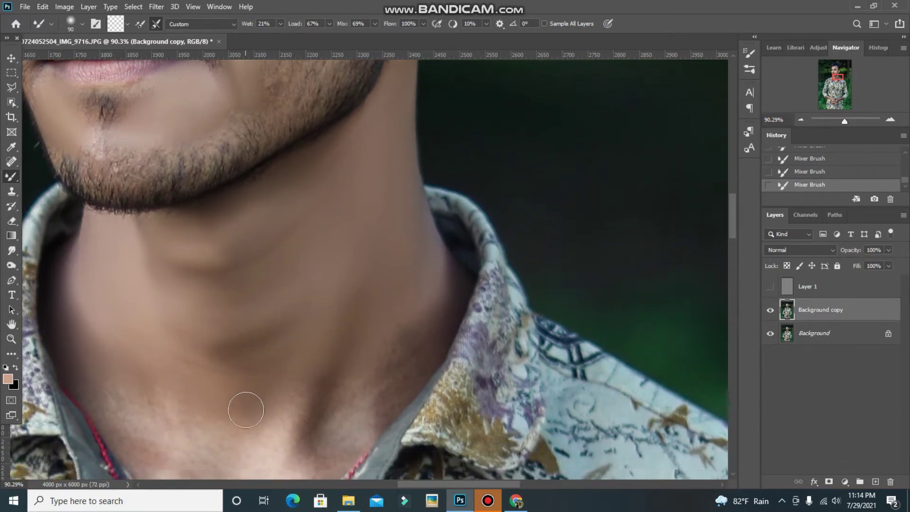
scroll(119, 328, down, 1)
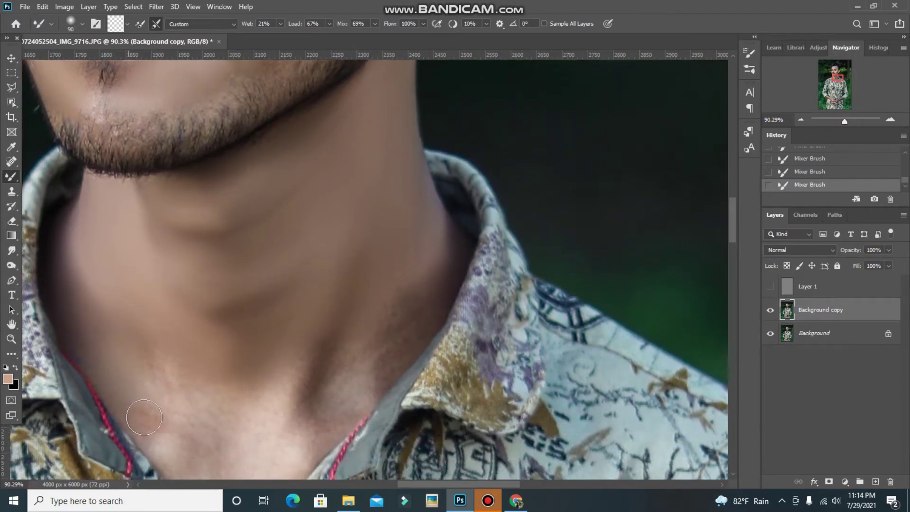
scroll(107, 297, down, 1)
scroll(197, 317, down, 1)
scroll(192, 272, down, 1)
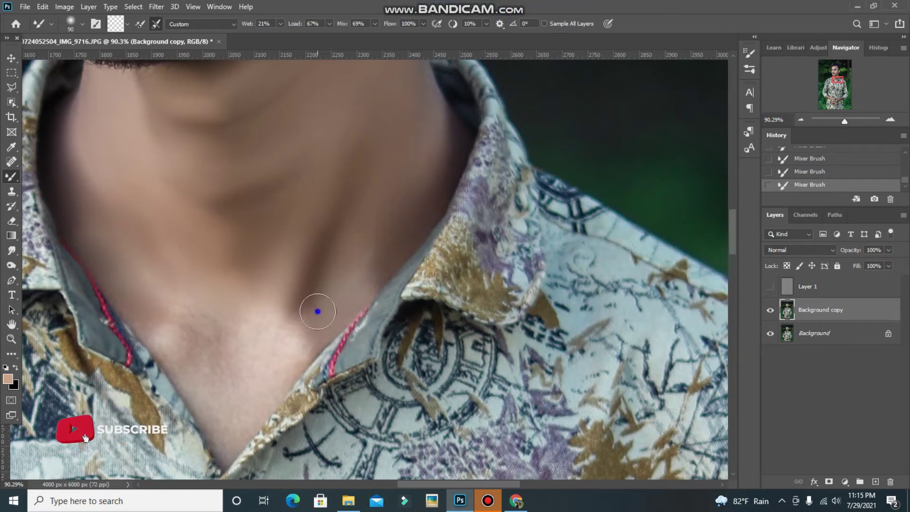
mouse_move(183, 294)
mouse_down()
mouse_move(203, 315)
mouse_move(173, 325)
mouse_move(216, 358)
mouse_up()
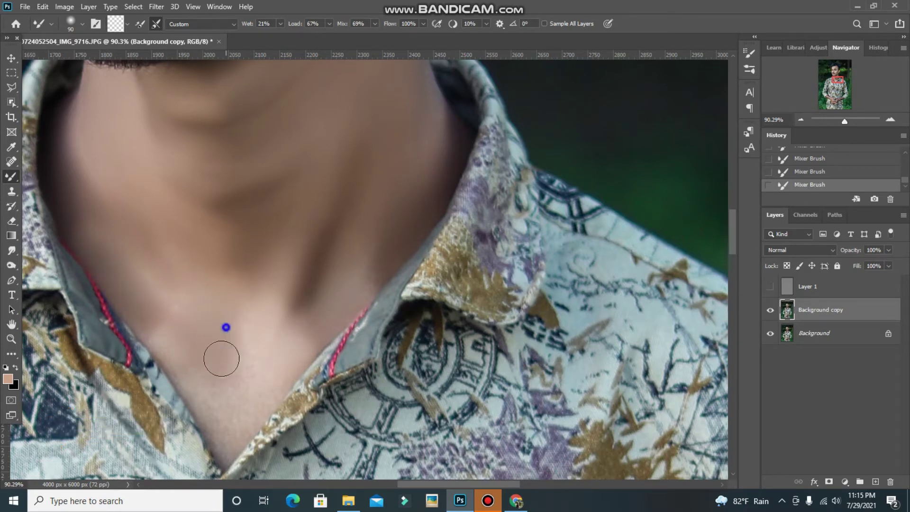
drag(270, 197, 285, 218)
click(260, 350)
drag(179, 251, 212, 270)
scroll(272, 183, up, 1)
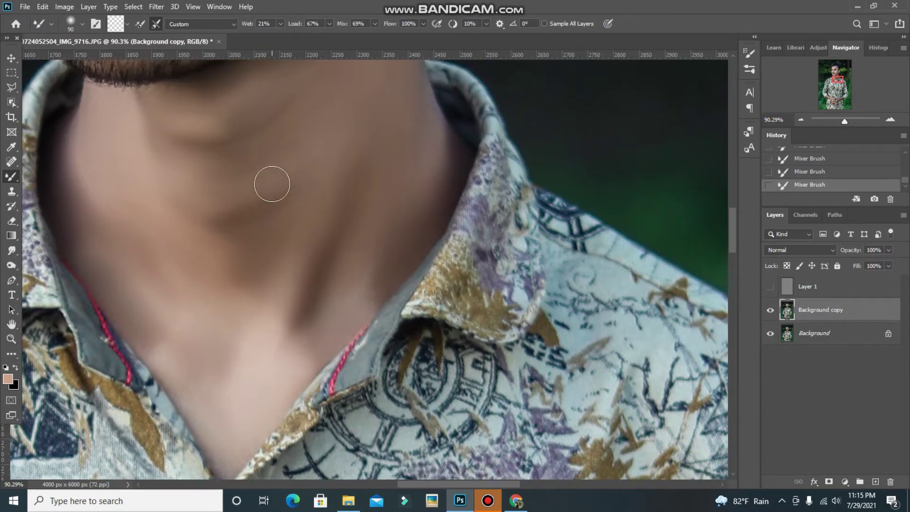
scroll(410, 142, up, 5)
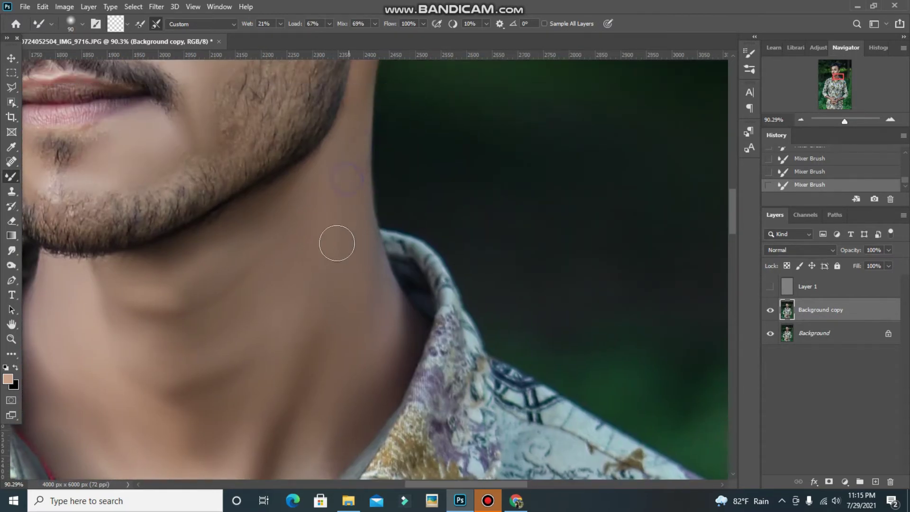
scroll(336, 244, up, 3)
Smooth the skin under the left eyebrow and across the forehead, adjusting brush size with [ and ].
drag(329, 291, 420, 410)
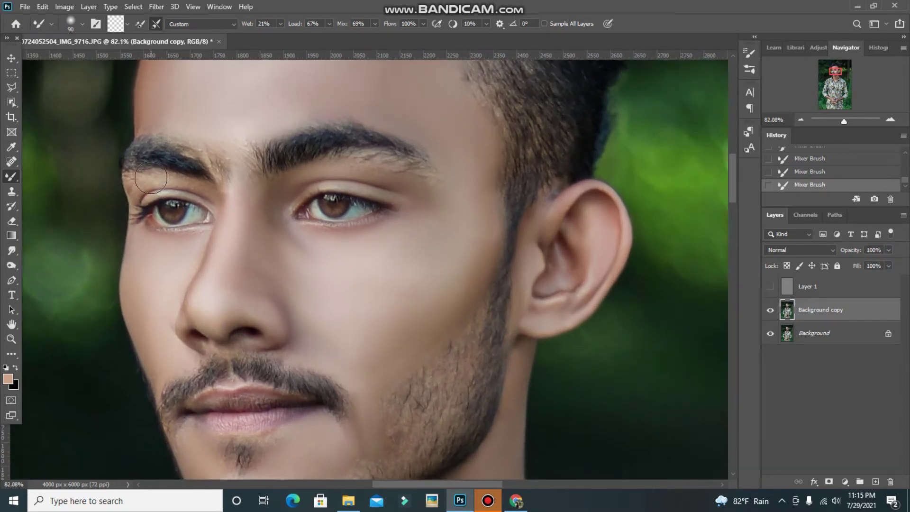
scroll(291, 284, up, 3)
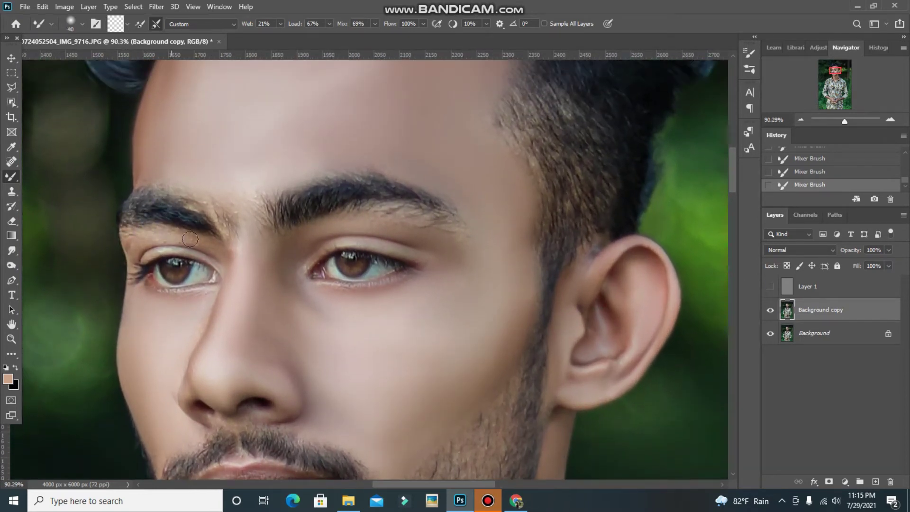
drag(150, 241, 143, 232)
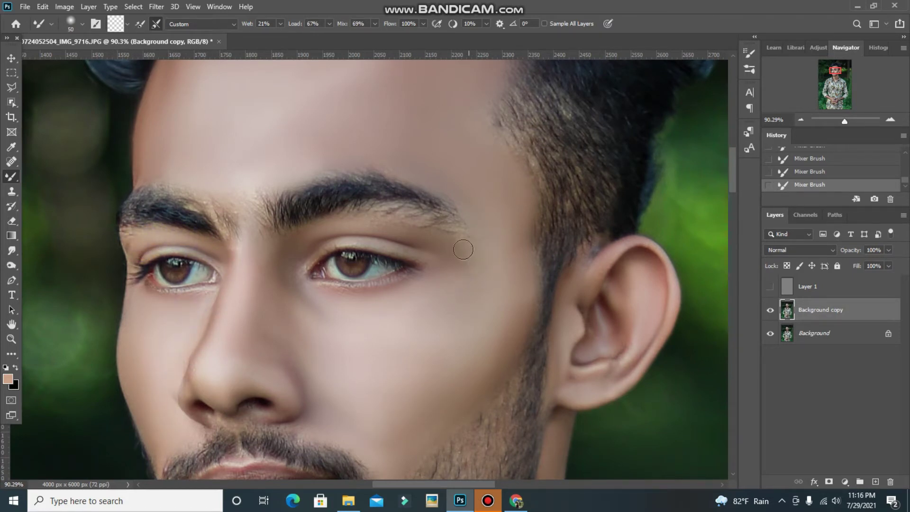
scroll(447, 147, up, 2)
scroll(438, 130, up, 2)
key(bracketleft)
key(bracketleft)
key(bracketleft)
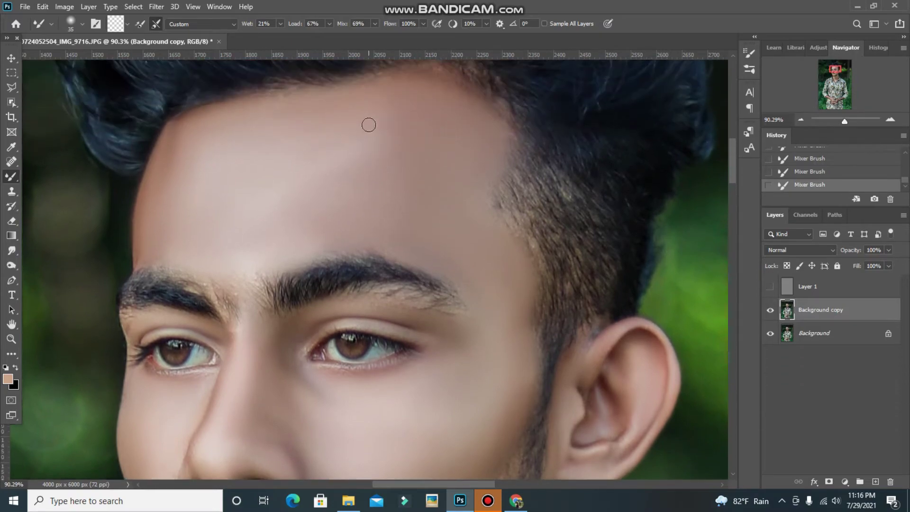
key(bracketright)
drag(351, 206, 344, 179)
scroll(345, 213, down, 8)
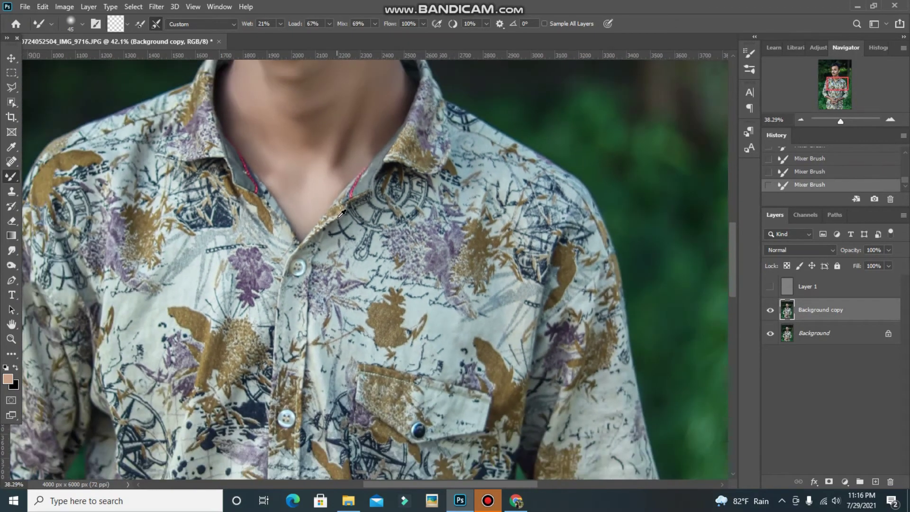
Zoom into the left forearm and smooth the skin along its edge.
scroll(344, 213, up, 1)
scroll(308, 284, up, 2)
scroll(265, 355, up, 1)
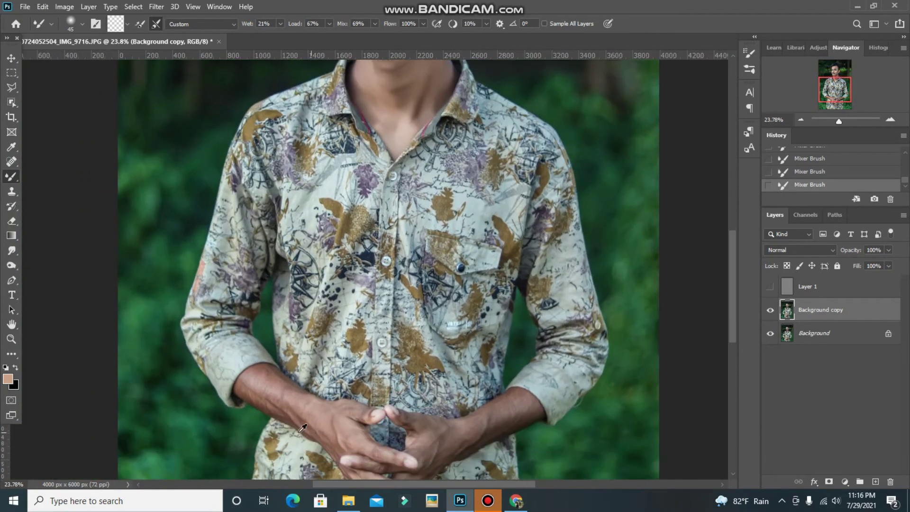
scroll(242, 391, up, 2)
scroll(242, 391, up, 1)
scroll(265, 350, up, 1)
scroll(291, 310, up, 1)
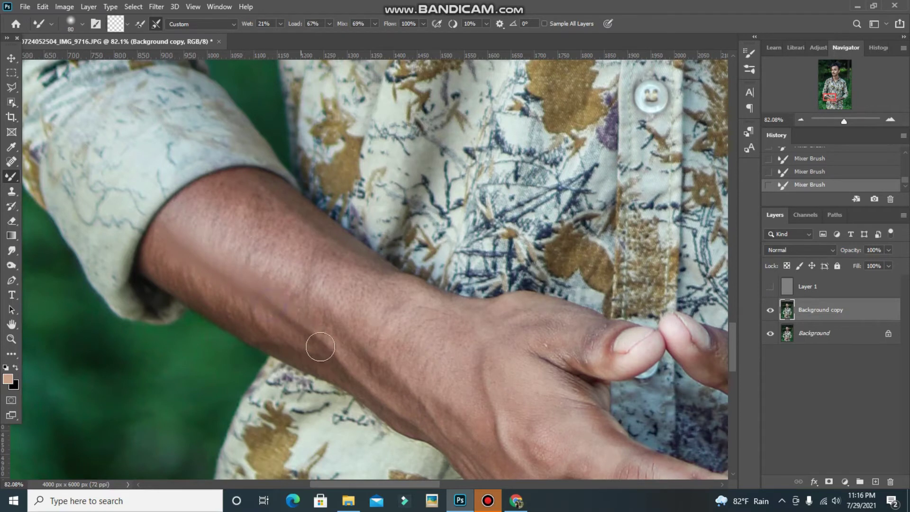
drag(203, 266, 160, 252)
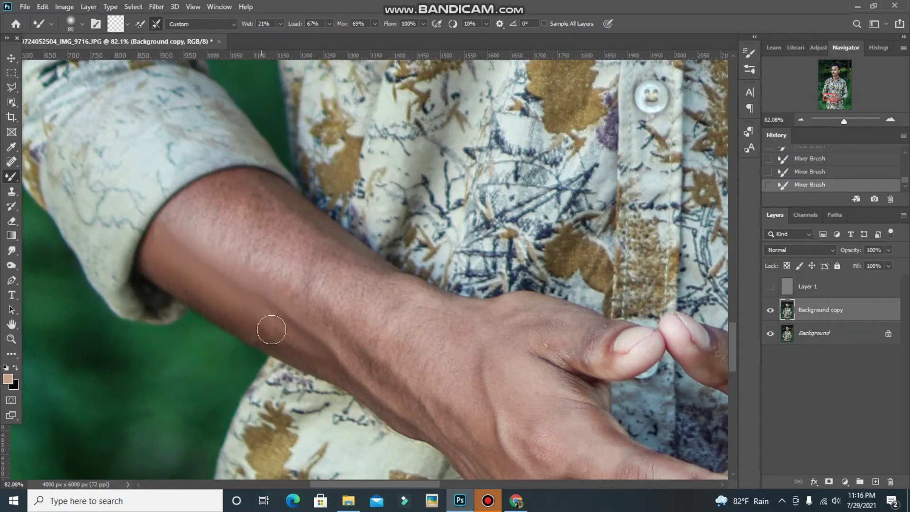
drag(319, 360, 255, 331)
drag(372, 381, 311, 351)
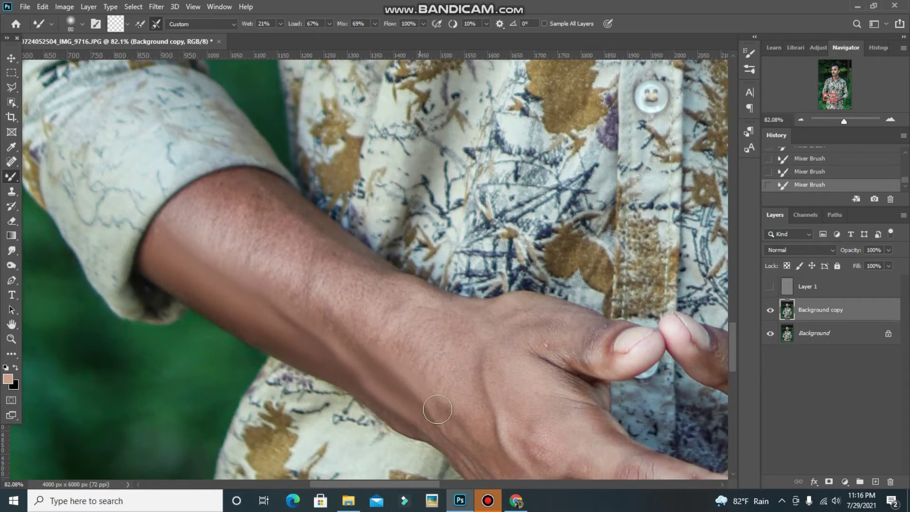
With a larger brush, even out the upper forearm, thumb base and wrist skin.
key(bracketright)
key(bracketright)
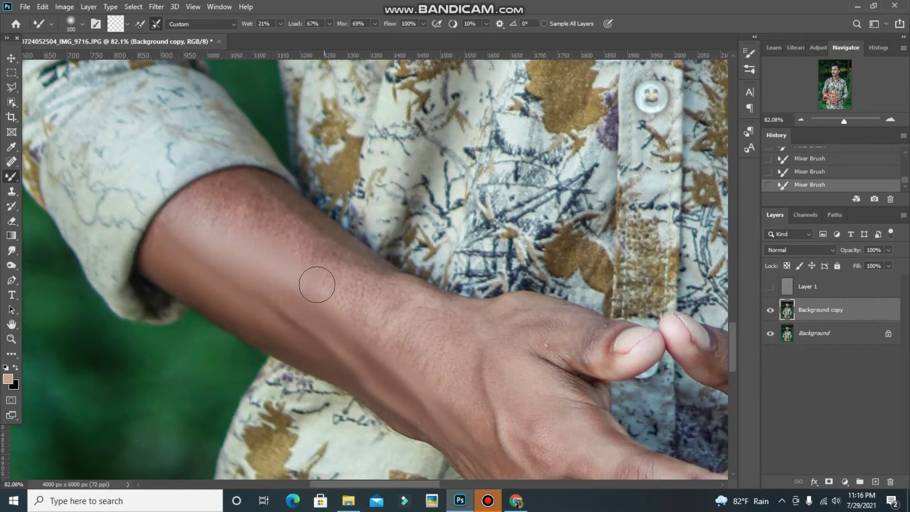
drag(220, 194, 312, 263)
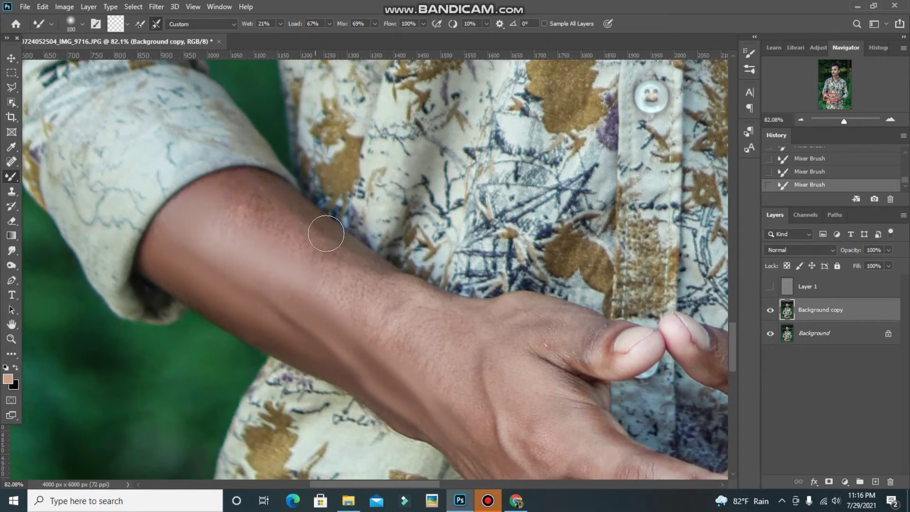
drag(258, 197, 323, 313)
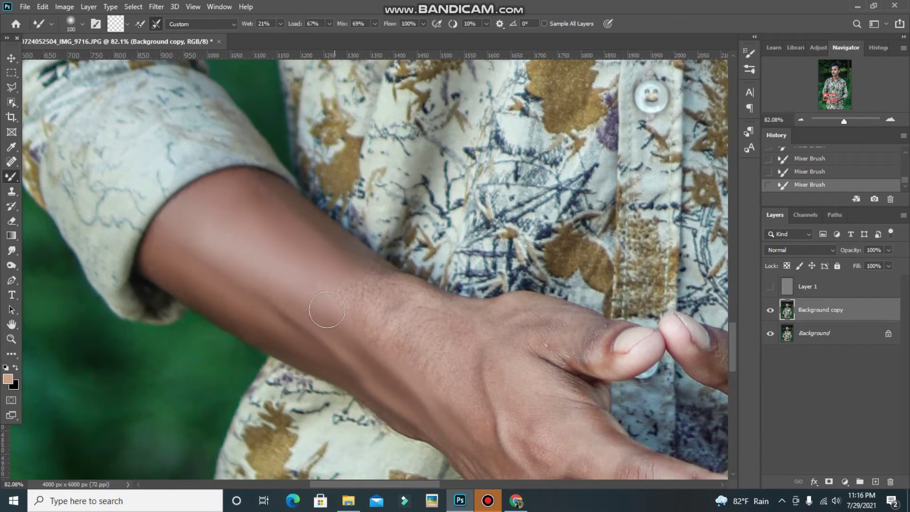
mouse_move(347, 281)
mouse_down()
mouse_move(351, 266)
mouse_move(366, 270)
mouse_move(447, 339)
mouse_move(410, 345)
mouse_up()
mouse_move(497, 331)
mouse_down()
mouse_move(562, 325)
mouse_move(595, 336)
mouse_move(556, 384)
mouse_move(456, 382)
mouse_move(373, 325)
mouse_up()
drag(274, 329, 203, 253)
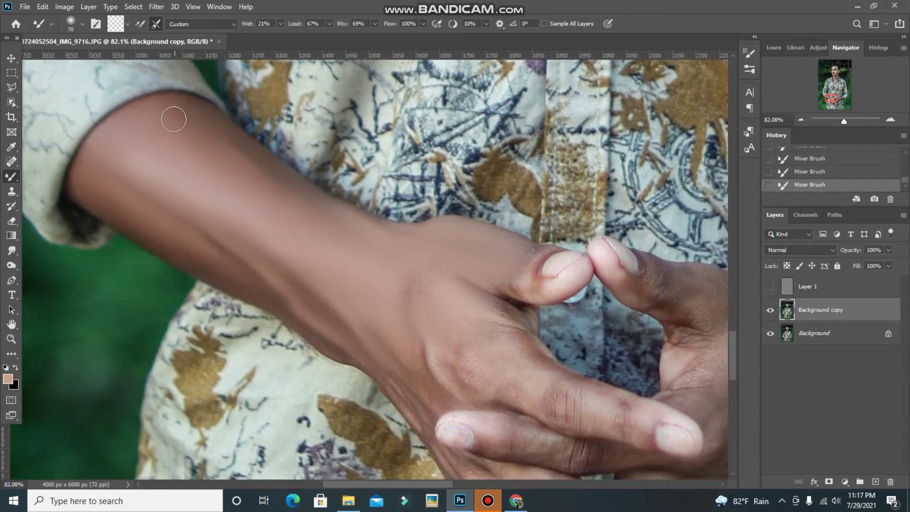
Enlarge the brush again and blend away the bump on the hand and the knuckle mark.
key(bracketright)
key(bracketright)
key(bracketright)
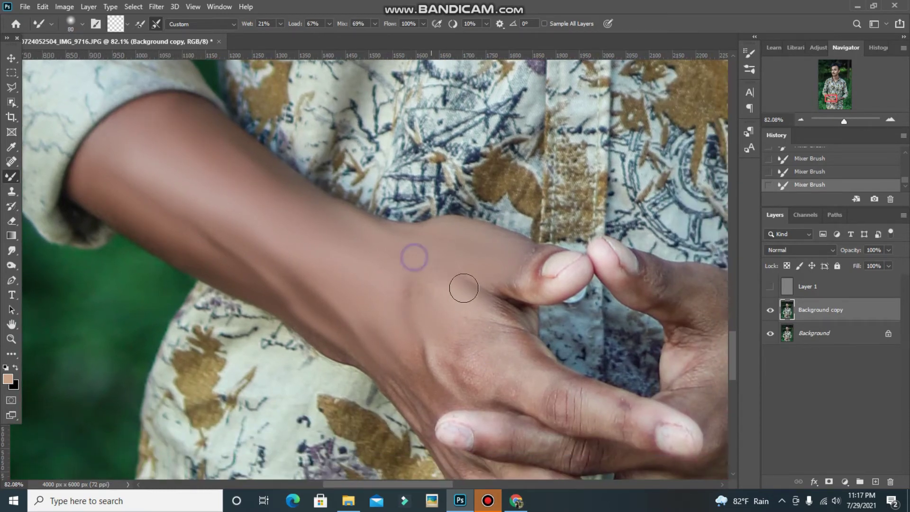
drag(443, 345, 487, 380)
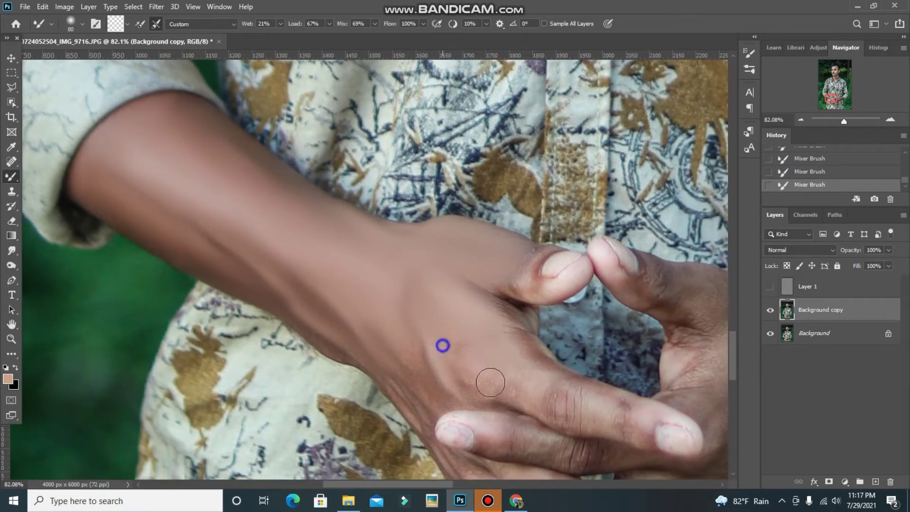
drag(404, 318, 425, 361)
mouse_move(495, 377)
mouse_down()
mouse_move(509, 389)
mouse_move(619, 413)
mouse_up()
drag(532, 401, 609, 414)
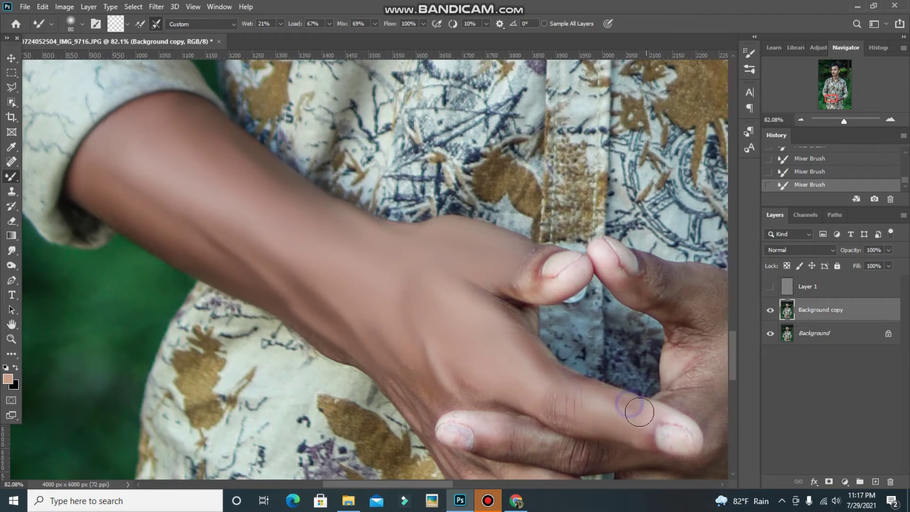
Smooth the skin across the back of the hand and over each clasped finger.
scroll(578, 426, down, 2)
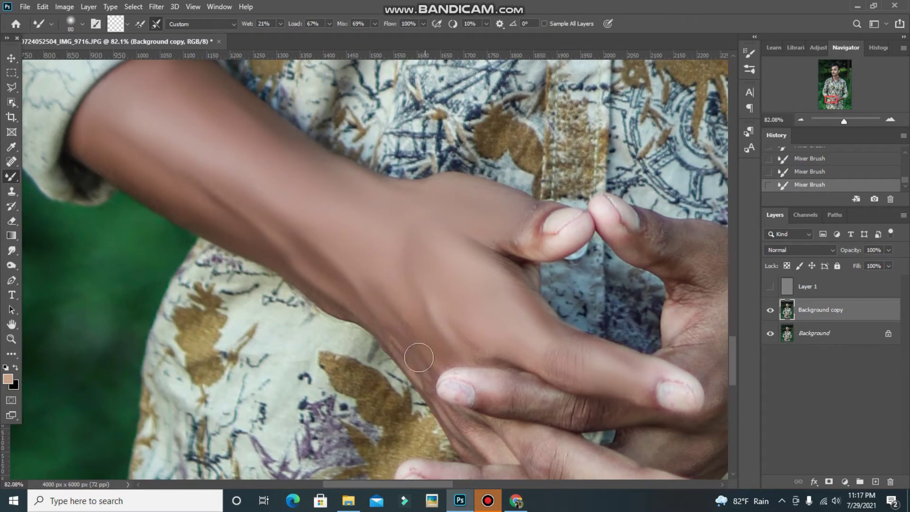
mouse_move(471, 377)
mouse_down()
mouse_move(464, 363)
mouse_move(491, 228)
mouse_move(437, 159)
mouse_up()
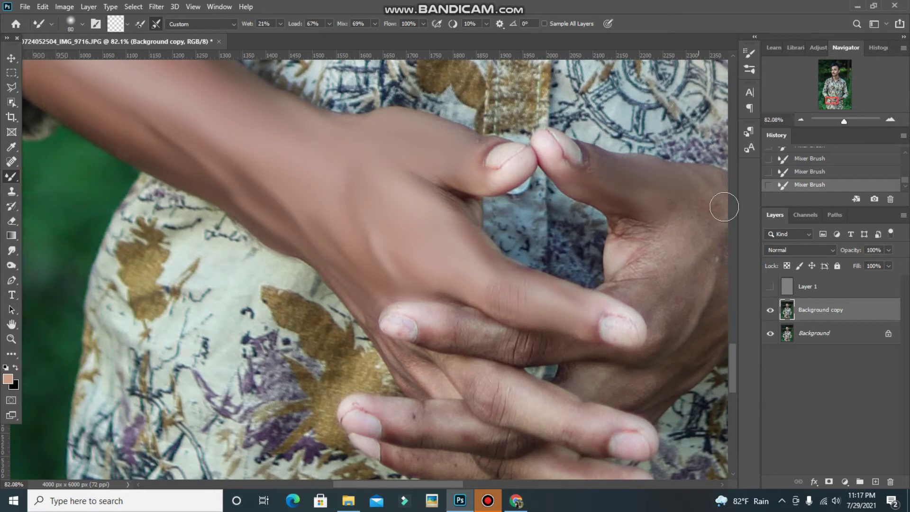
mouse_move(710, 208)
mouse_down()
mouse_move(672, 224)
mouse_move(662, 298)
mouse_move(709, 257)
mouse_move(686, 325)
mouse_move(697, 291)
mouse_move(654, 222)
mouse_up()
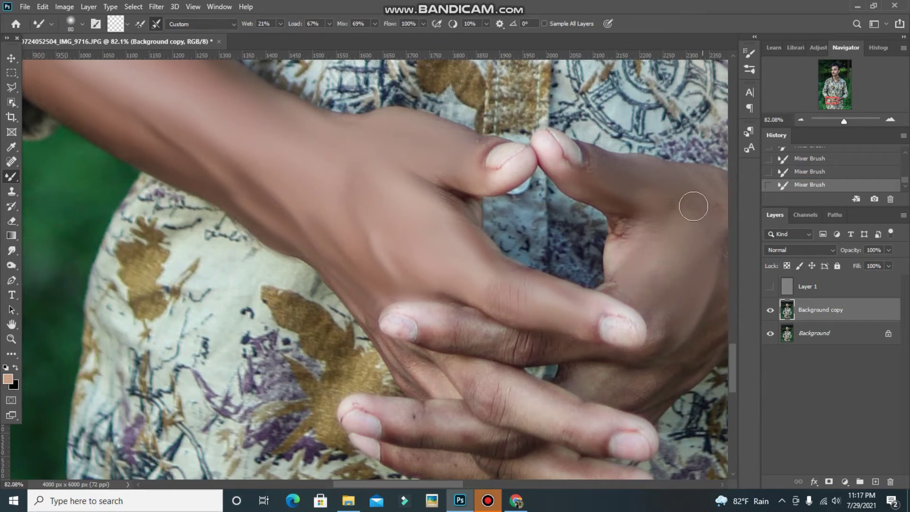
scroll(673, 336, down, 1)
drag(670, 341, 654, 321)
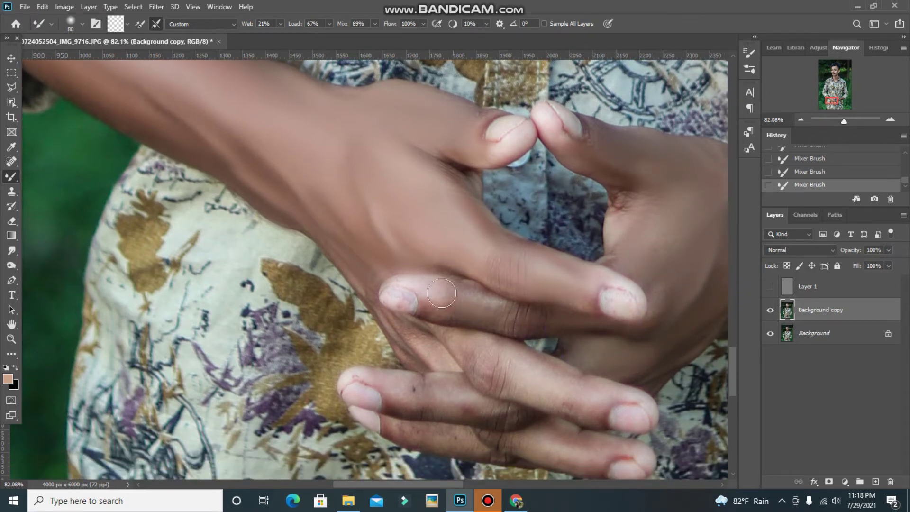
drag(455, 317, 507, 329)
scroll(479, 279, down, 1)
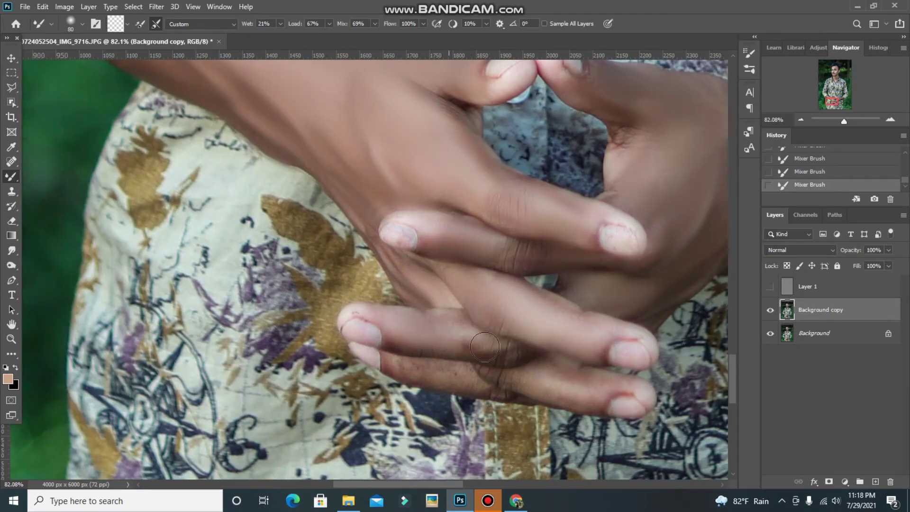
mouse_move(545, 382)
mouse_down()
mouse_move(552, 366)
mouse_move(522, 374)
mouse_up()
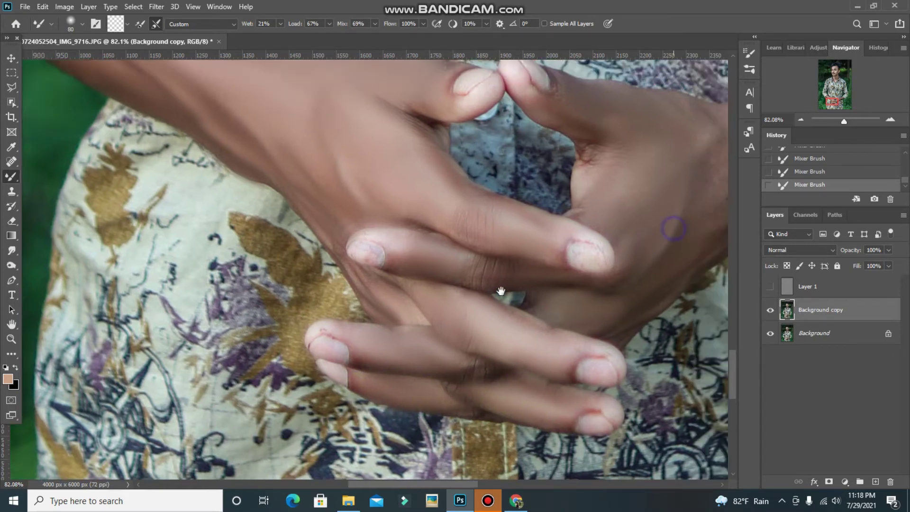
drag(710, 186, 467, 270)
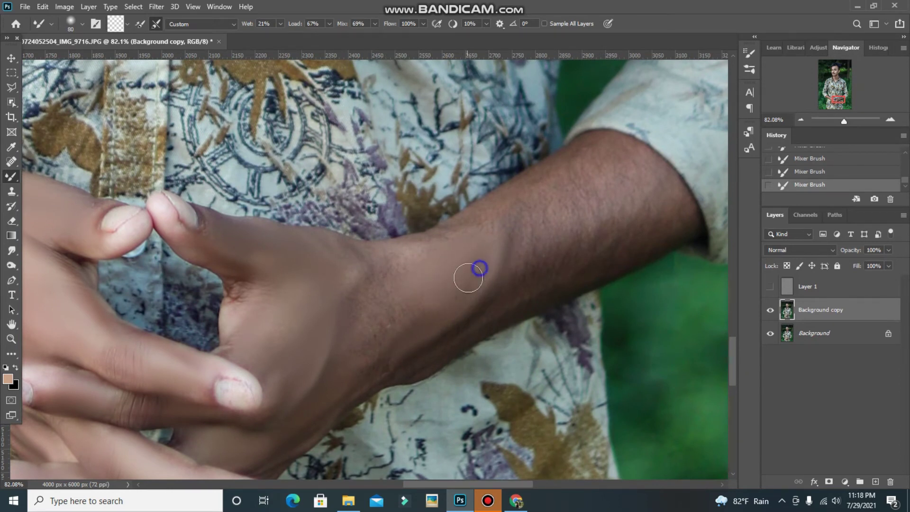
Enlarge the Mixer Brush to 125 and smooth the right wrist, hand and forearm.
mouse_move(345, 286)
mouse_down()
mouse_move(377, 270)
mouse_move(362, 262)
mouse_up()
click(305, 310)
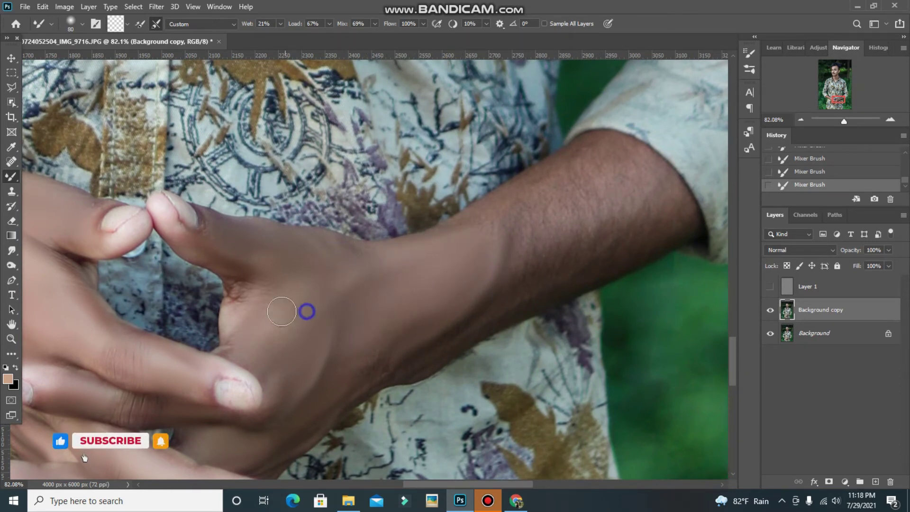
key(bracketright)
key(bracketright)
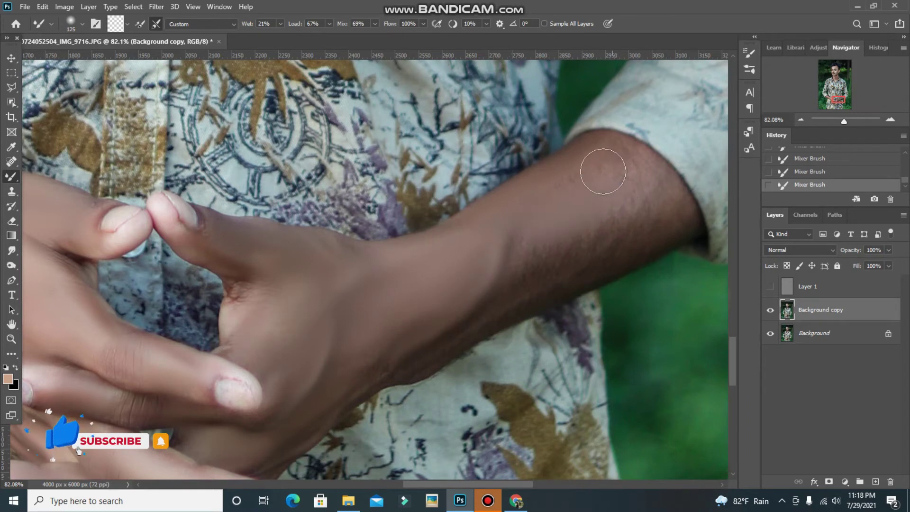
mouse_move(599, 167)
mouse_down()
mouse_move(649, 191)
mouse_move(541, 248)
mouse_up()
key(bracketright)
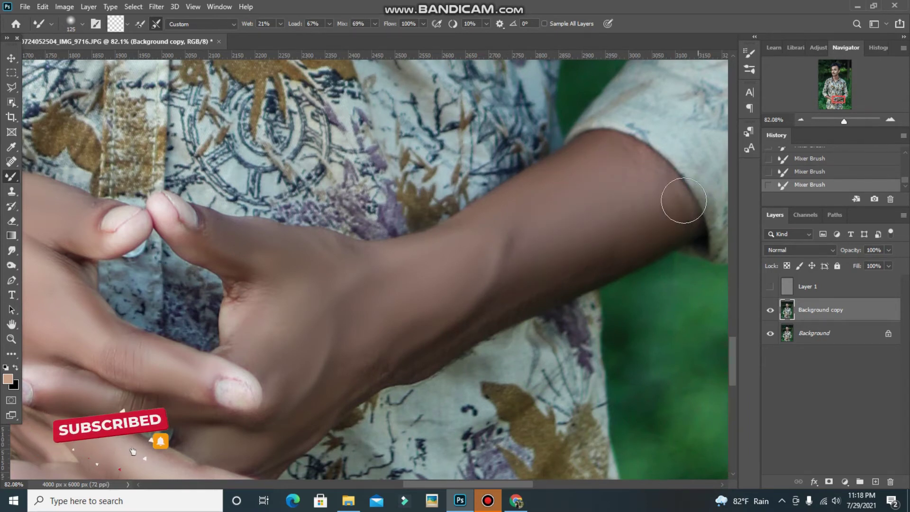
mouse_move(645, 233)
mouse_down()
mouse_move(599, 235)
mouse_move(622, 157)
mouse_up()
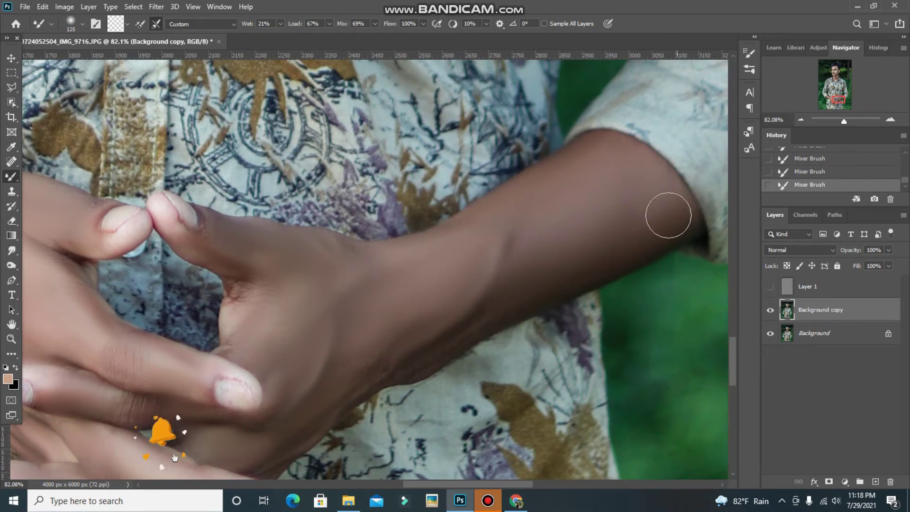
drag(490, 256, 327, 380)
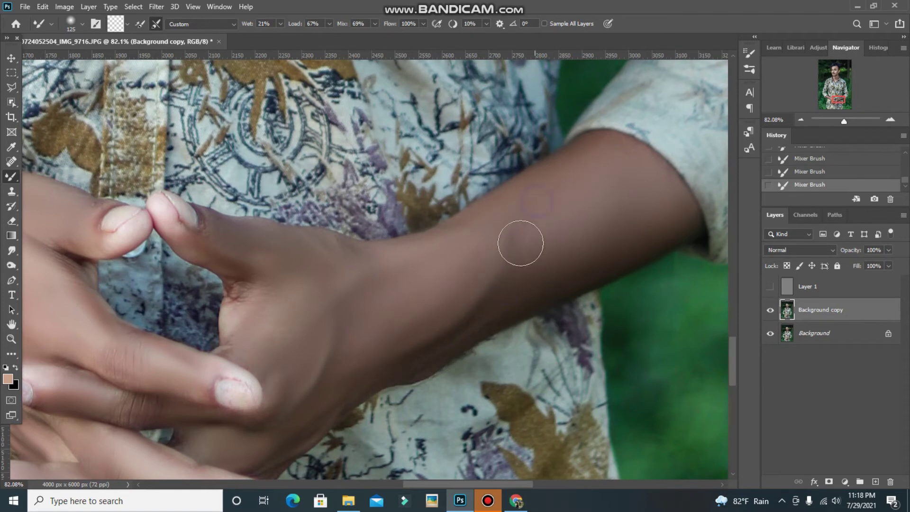
drag(843, 122, 837, 124)
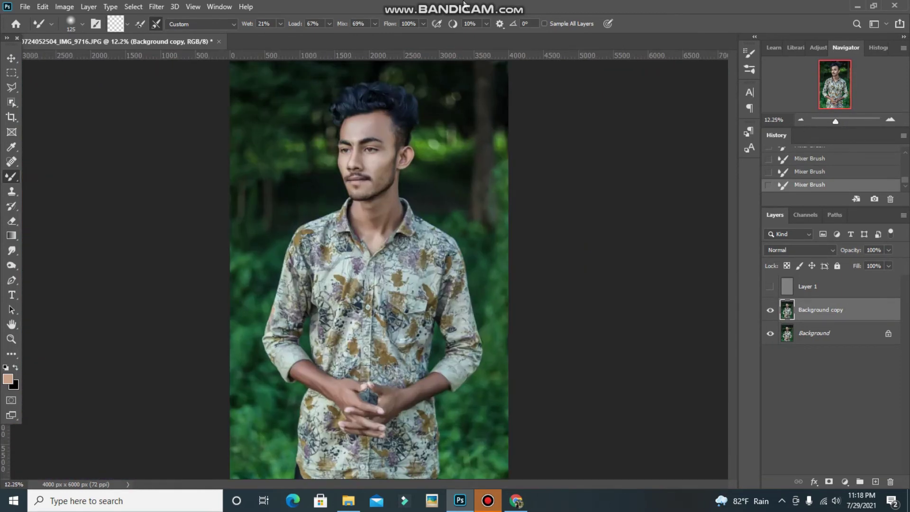
Zoom in on the face, turn Layer 1's visibility back on, and zoom out to fit.
scroll(315, 176, up, 3)
scroll(315, 176, up, 3)
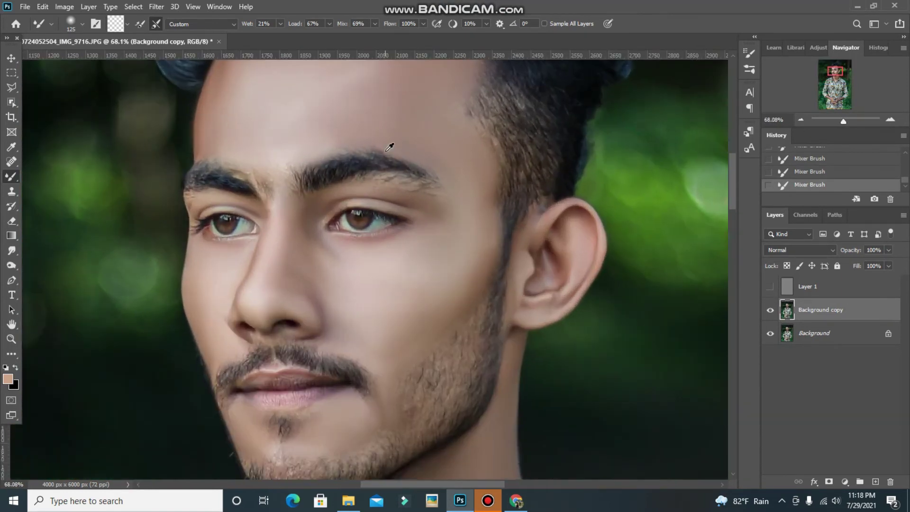
scroll(390, 142, down, 2)
scroll(402, 166, up, 2)
scroll(513, 224, up, 3)
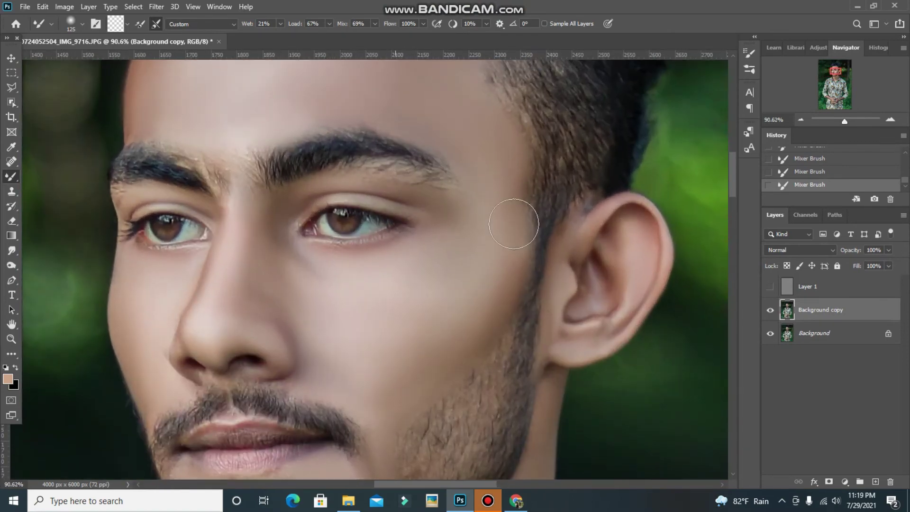
click(769, 287)
scroll(441, 266, down, 1)
scroll(441, 265, down, 3)
scroll(440, 266, down, 2)
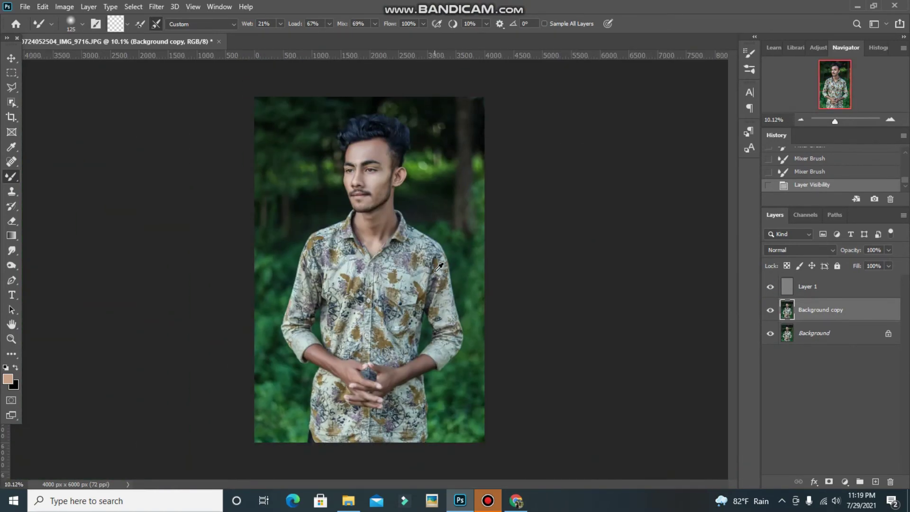
scroll(439, 267, down, 1)
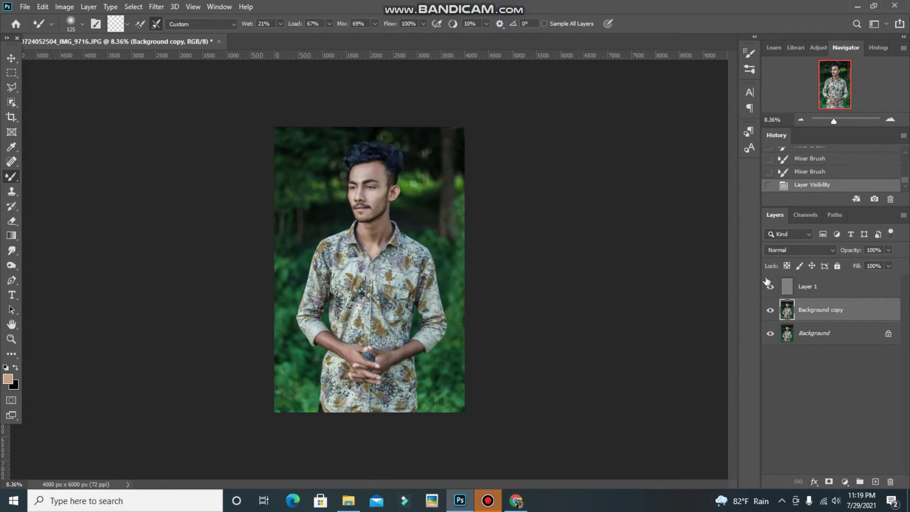
Flatten the image via Layer > Flatten Image and duplicate it with Ctrl+J.
click(834, 288)
click(88, 7)
click(102, 440)
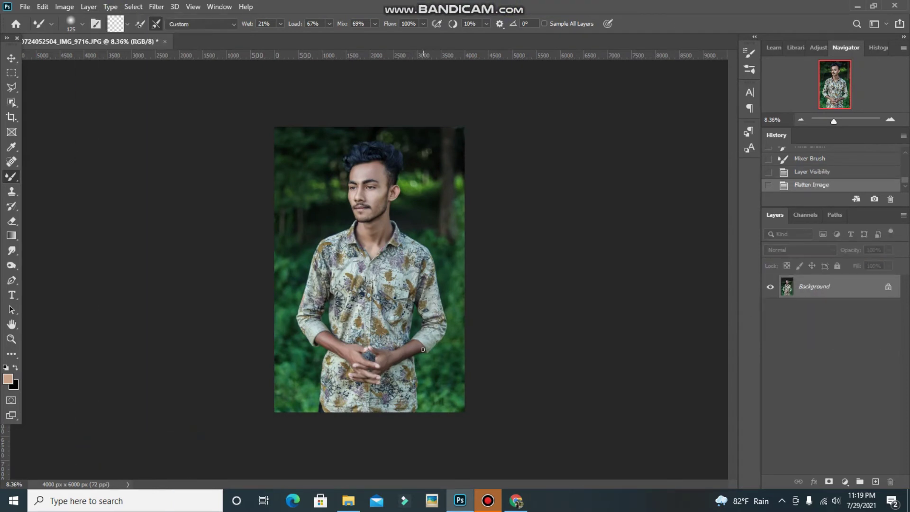
key(ctrl+j)
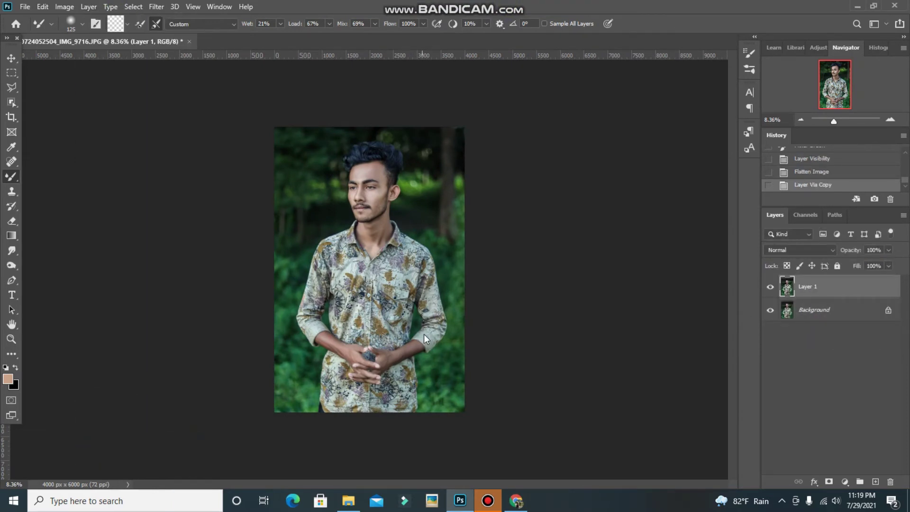
In the Camera Raw filter, set Shadows to +28 and Blacks to -28.
key(ctrl+shift+a)
scroll(683, 297, down, 1)
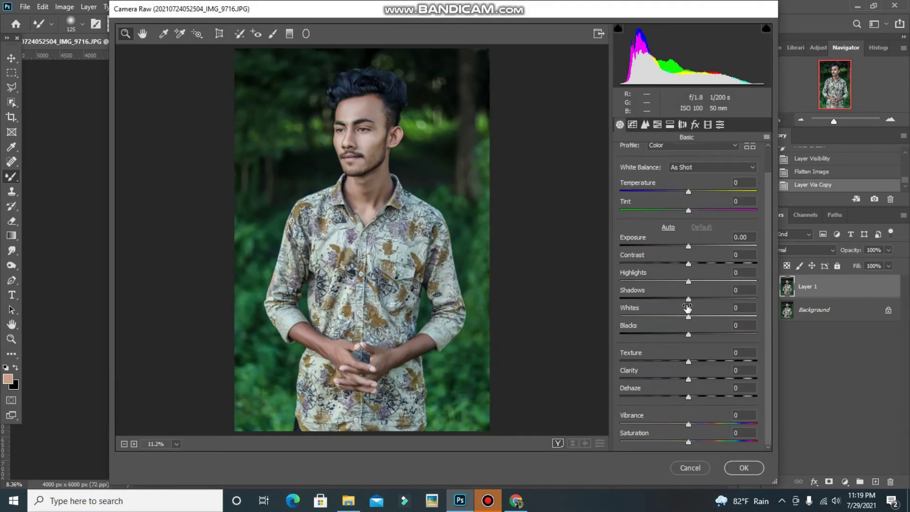
drag(696, 300, 709, 300)
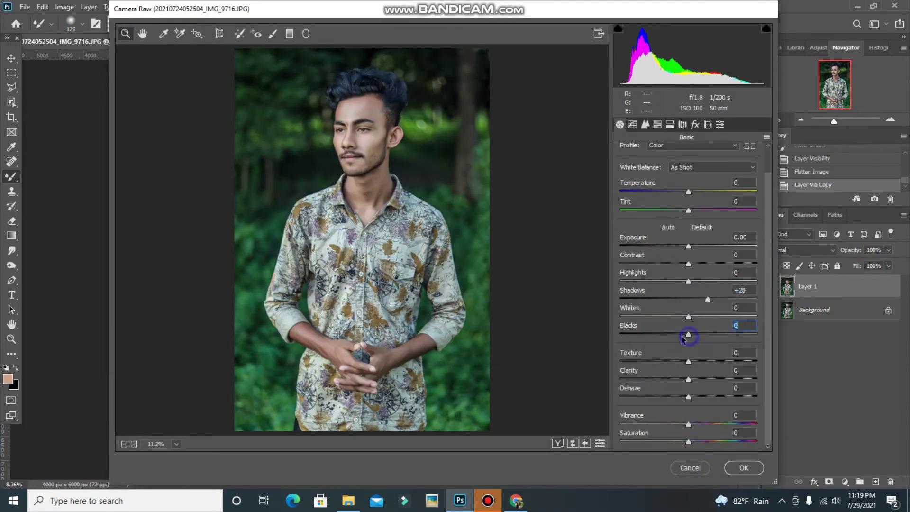
drag(688, 334, 669, 335)
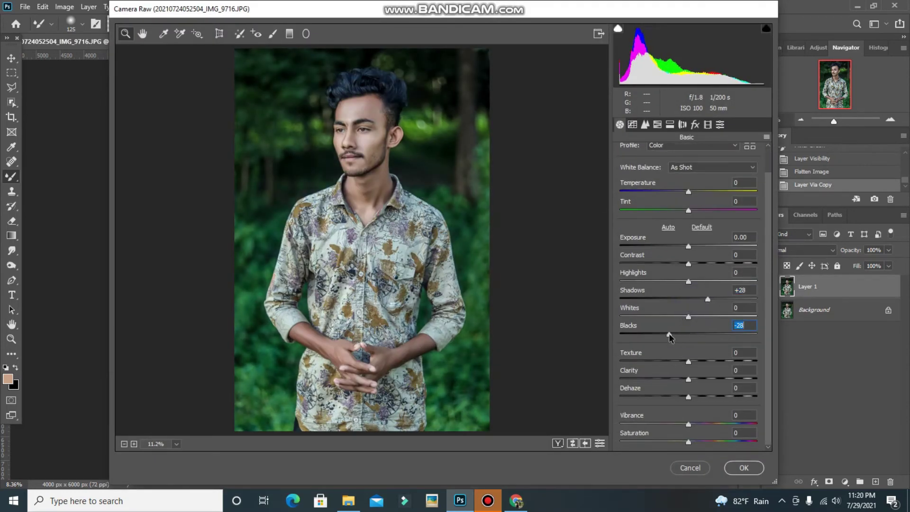
click(657, 124)
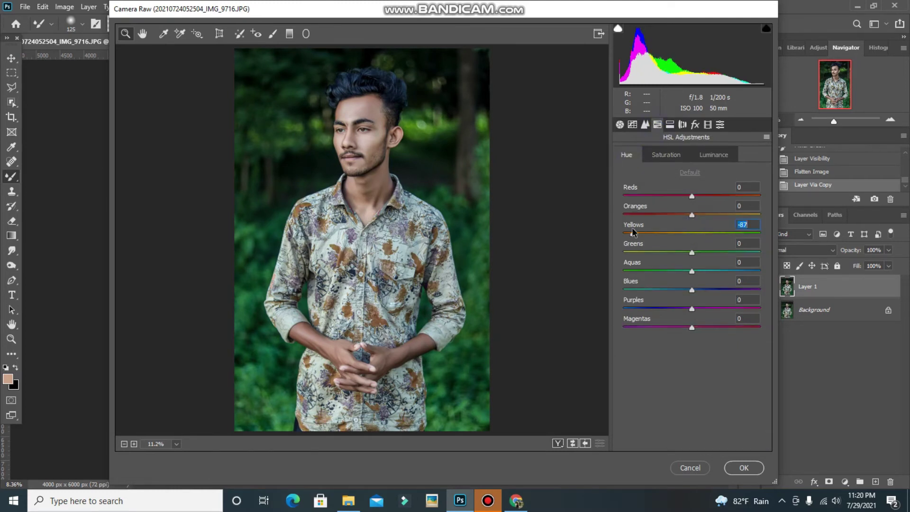
Set HSL hues Greens -100, Aquas -5, Magentas +100, and strip most Blues saturation.
mouse_move(691, 252)
mouse_down()
mouse_move(651, 252)
mouse_move(824, 254)
mouse_up()
drag(769, 251, 495, 243)
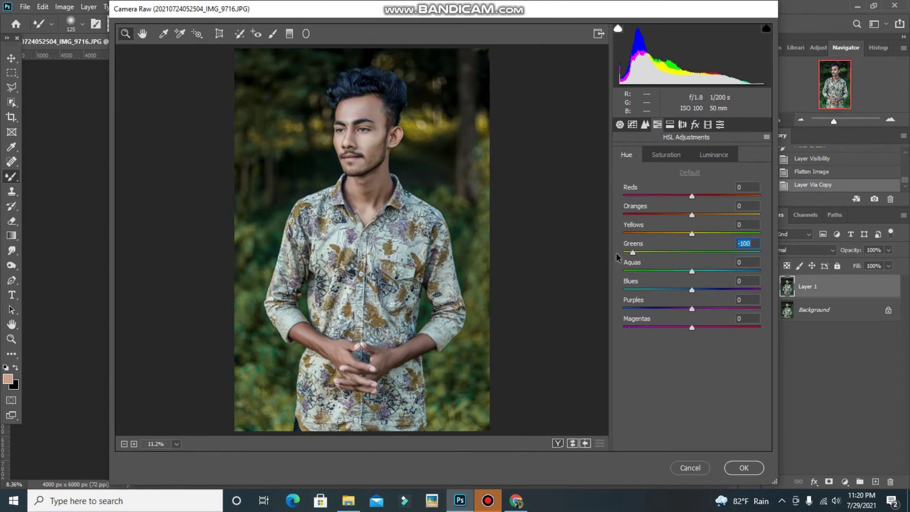
mouse_move(692, 270)
mouse_down()
mouse_move(527, 266)
mouse_move(700, 283)
mouse_up()
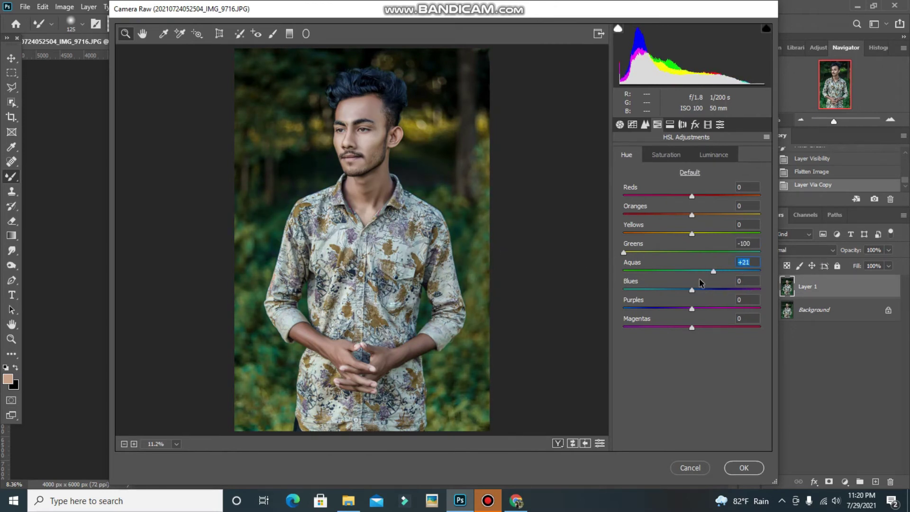
click(688, 271)
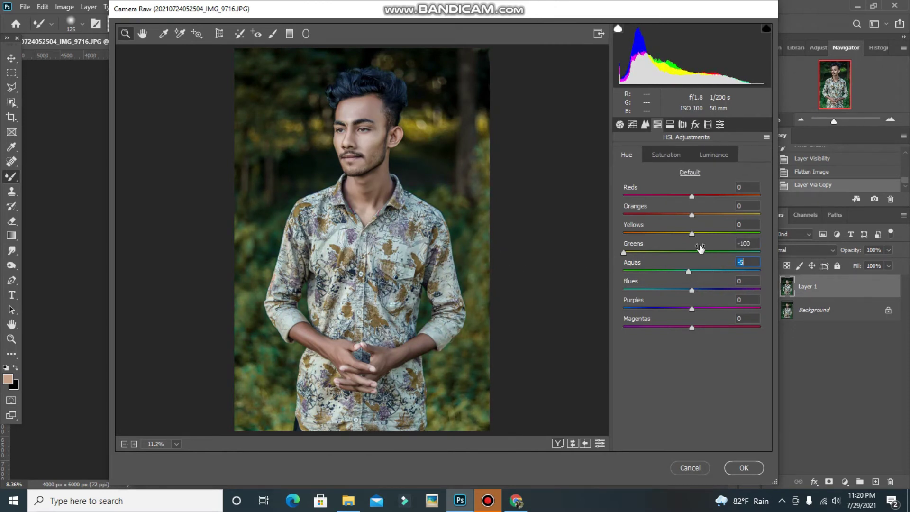
mouse_move(695, 294)
mouse_down()
mouse_move(726, 290)
mouse_move(596, 289)
mouse_up()
click(684, 155)
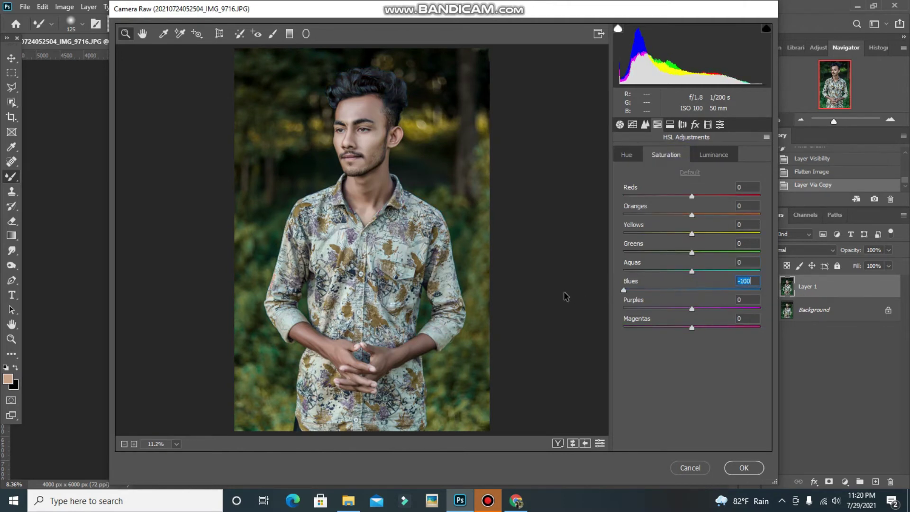
key(Up)
key(Up)
key(Up)
click(626, 156)
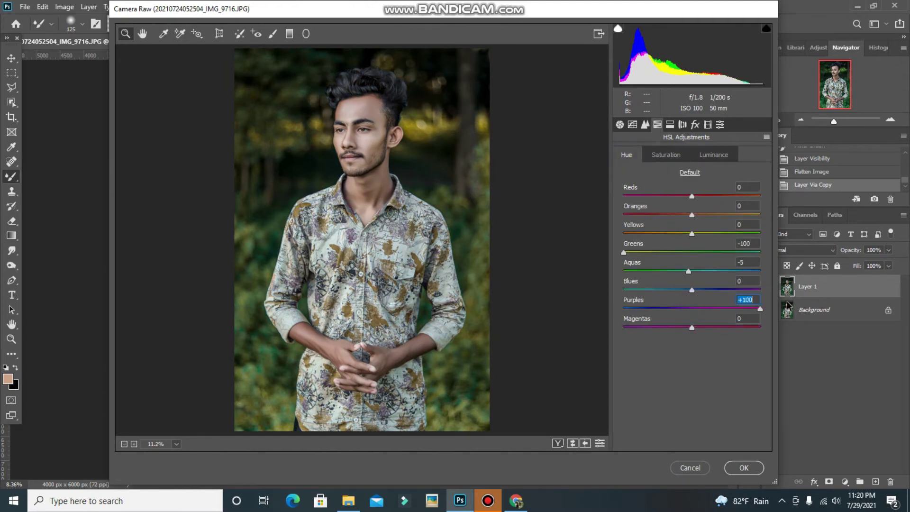
drag(683, 324, 564, 320)
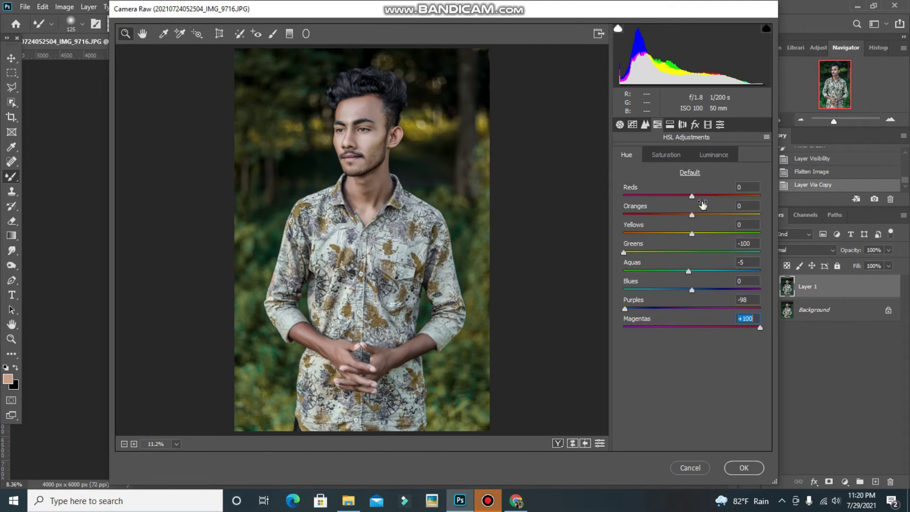
Lower the Greens and Oranges saturation and set Aquas saturation to -14.
click(666, 155)
mouse_move(692, 253)
mouse_down()
mouse_move(675, 254)
mouse_move(674, 272)
mouse_up()
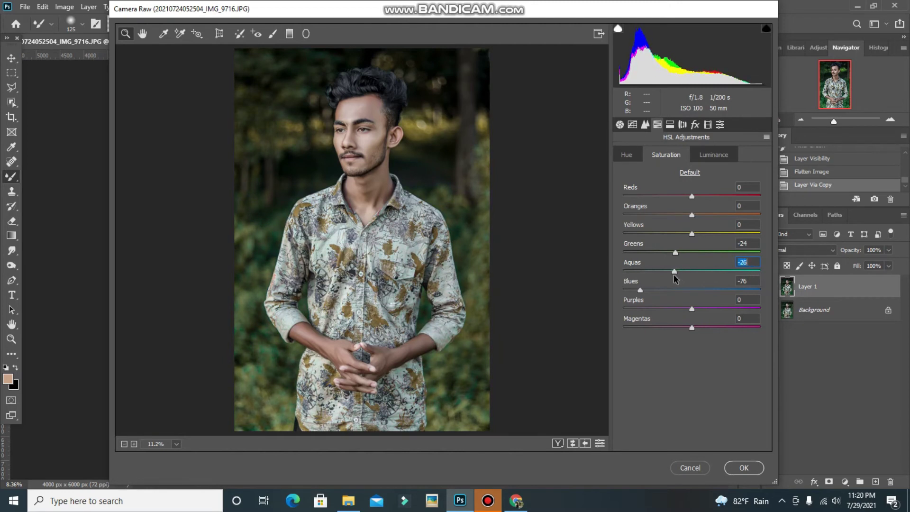
click(682, 271)
drag(692, 215, 682, 216)
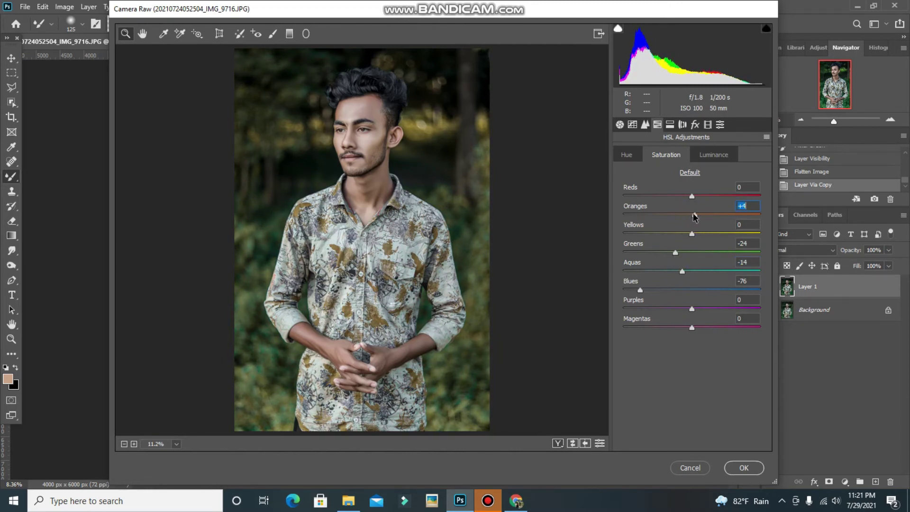
click(709, 160)
click(670, 124)
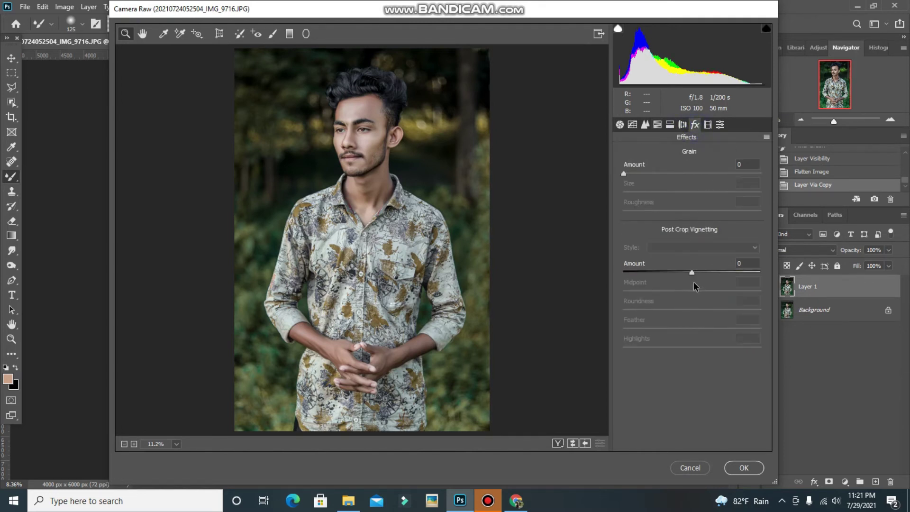
Add a post-crop vignette: Amount -32, Midpoint 19, less round shape.
click(674, 272)
mouse_move(701, 290)
mouse_down()
mouse_move(650, 290)
mouse_move(687, 311)
mouse_move(786, 327)
mouse_up()
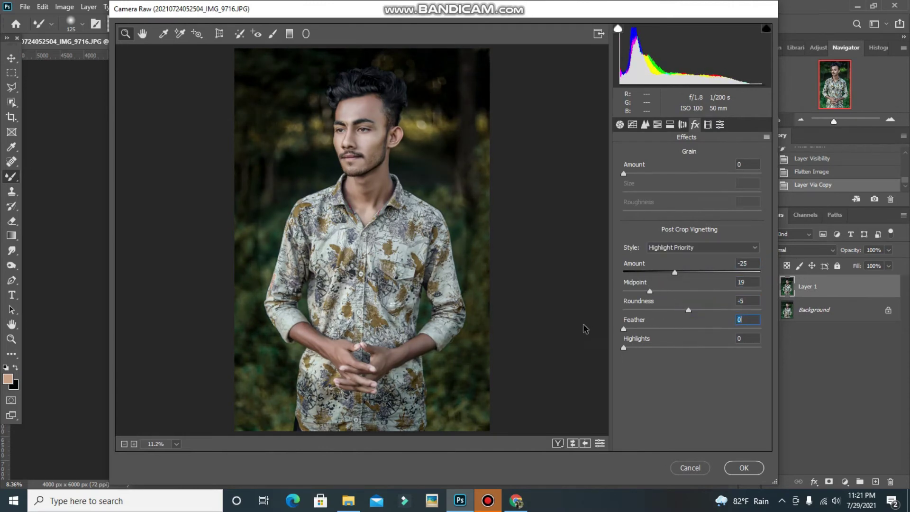
drag(687, 311, 656, 311)
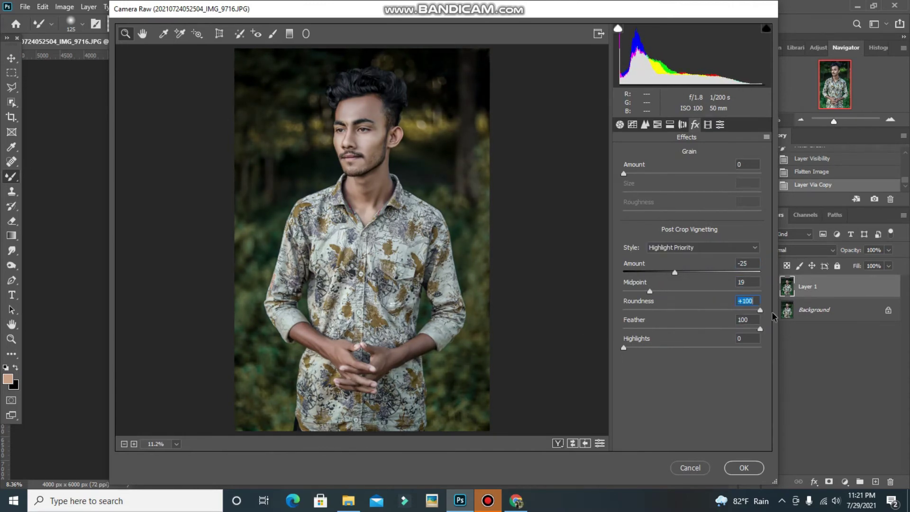
drag(667, 278, 670, 276)
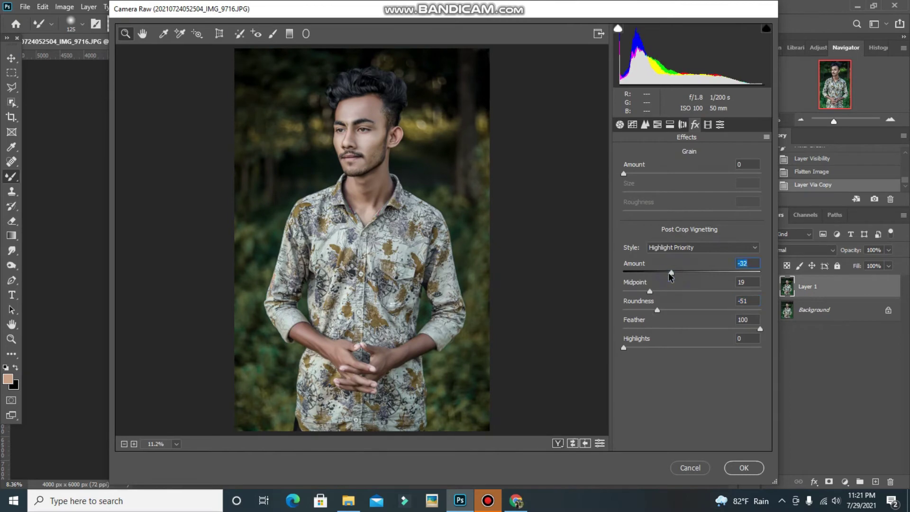
In Calibration, shift the Blue Primary to hue -7 and saturation -3.
click(708, 124)
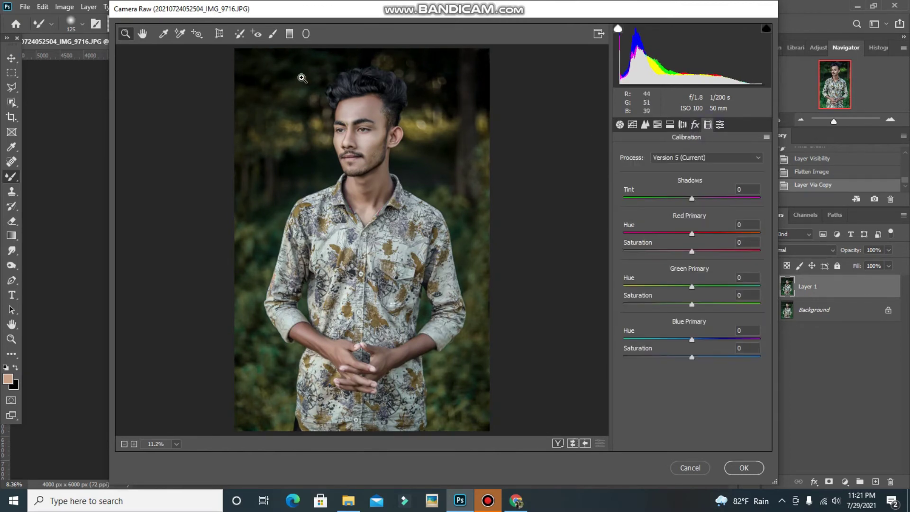
drag(300, 77, 441, 220)
drag(689, 341, 690, 358)
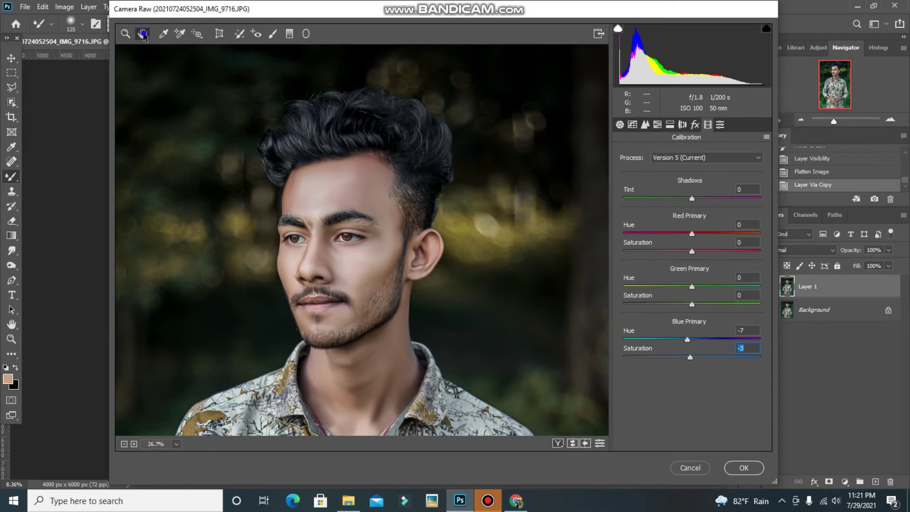
double_click(142, 34)
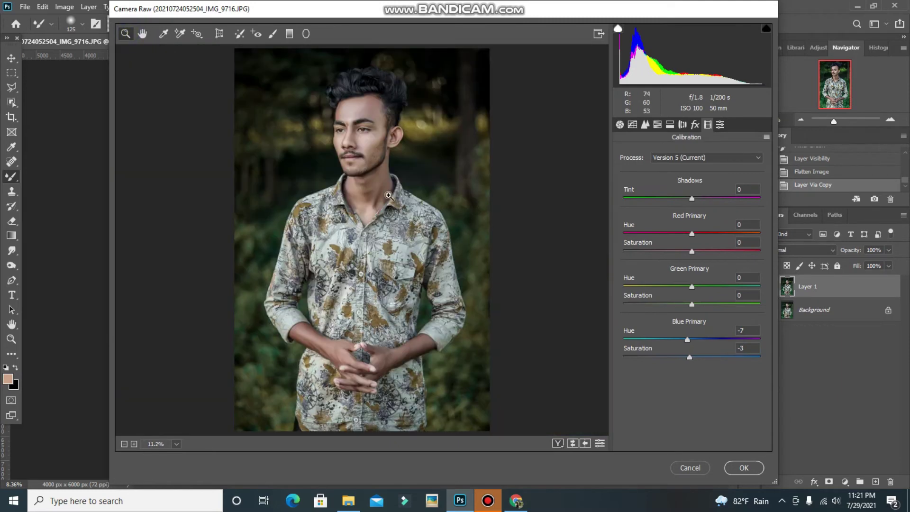
click(645, 125)
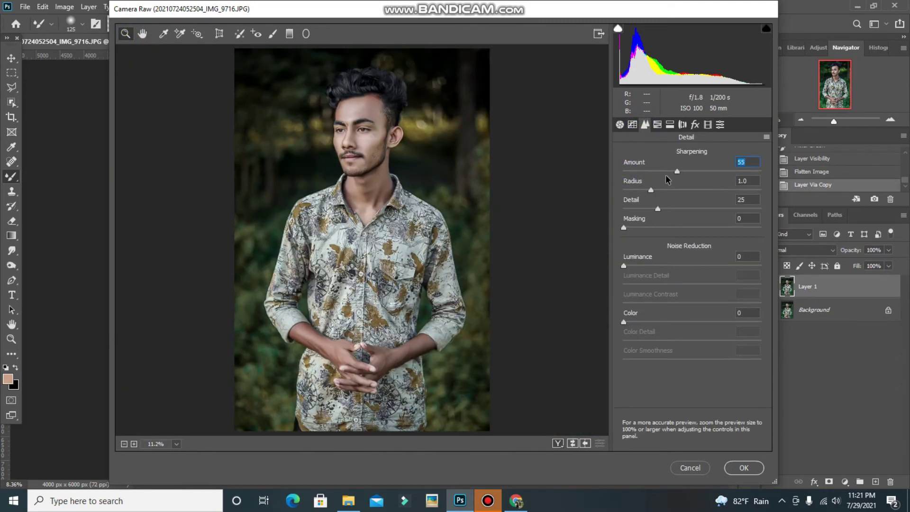
Reduce luminance noise and add split toning: highlights hue 111, shadows hue 188, saturation 3.
drag(645, 273, 675, 270)
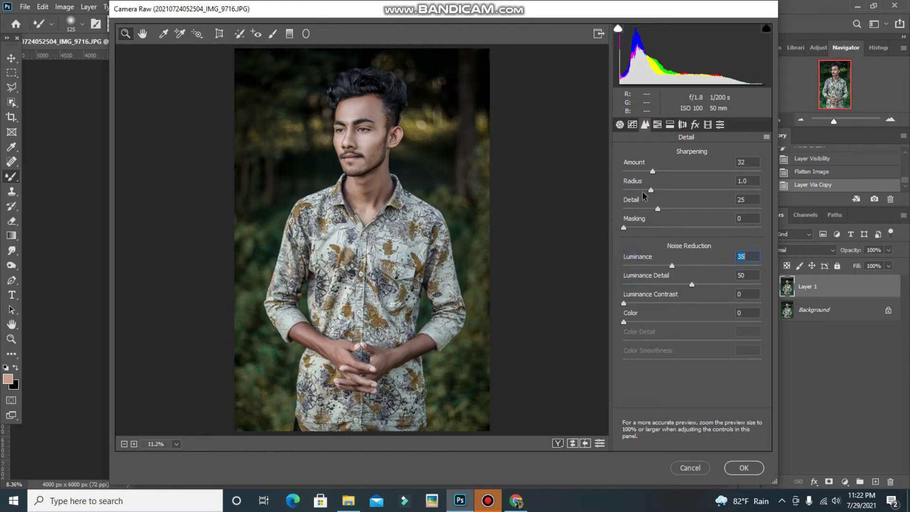
click(657, 125)
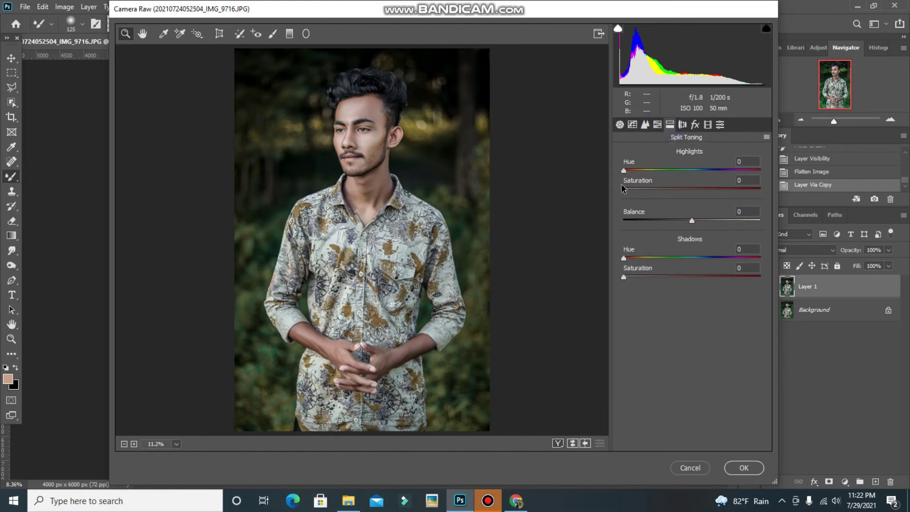
drag(639, 169, 663, 169)
drag(697, 174, 642, 170)
mouse_move(694, 178)
mouse_down()
mouse_move(717, 181)
mouse_move(688, 173)
mouse_up()
mouse_move(623, 277)
mouse_down()
mouse_move(635, 277)
mouse_move(650, 255)
mouse_move(639, 277)
mouse_move(627, 277)
mouse_move(694, 258)
mouse_up()
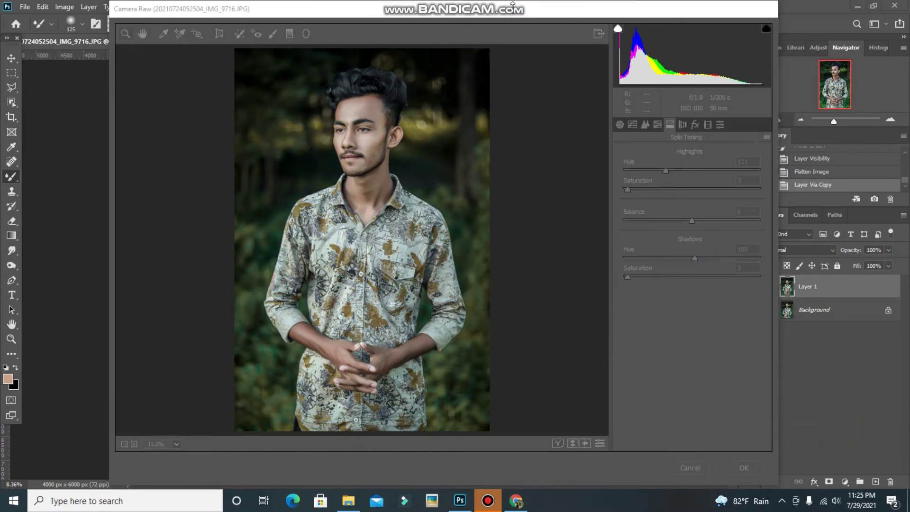
click(682, 124)
In Camera Raw's Basic panel, raise Contrast to +6, Clarity to +8 and Vibrance to +18.
click(708, 124)
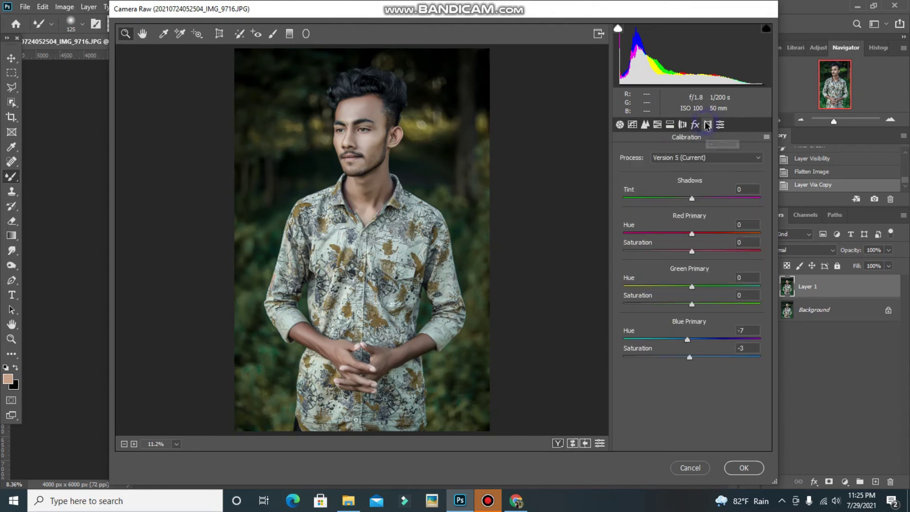
click(719, 124)
click(620, 124)
scroll(689, 265, down, 1)
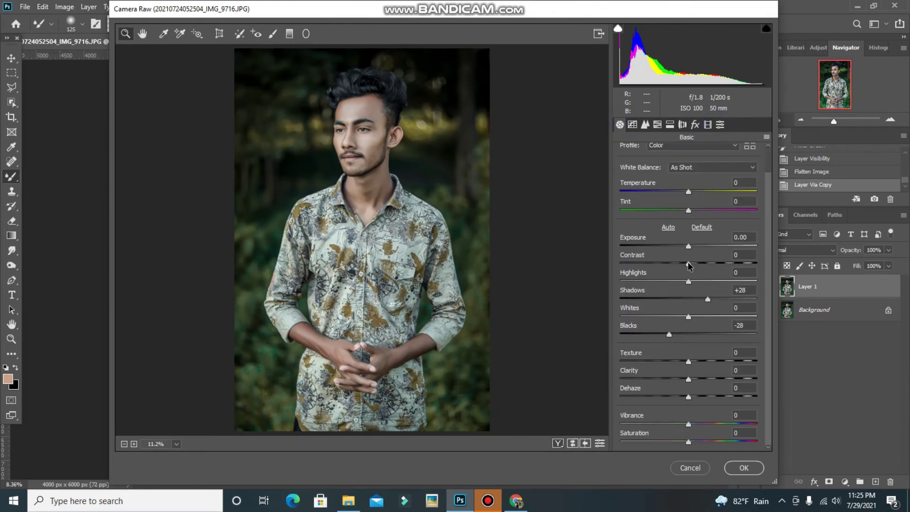
drag(688, 263, 693, 264)
drag(688, 378, 693, 379)
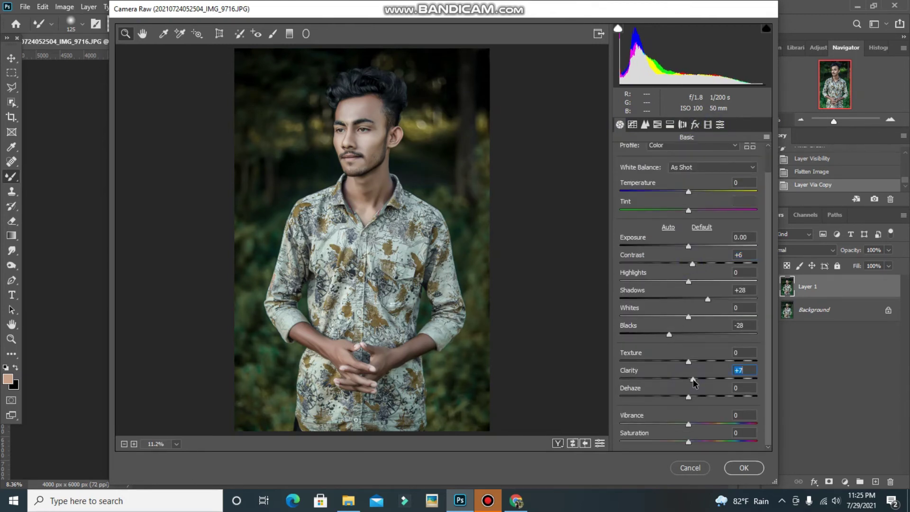
mouse_move(688, 423)
mouse_down()
mouse_move(713, 423)
mouse_move(706, 421)
mouse_up()
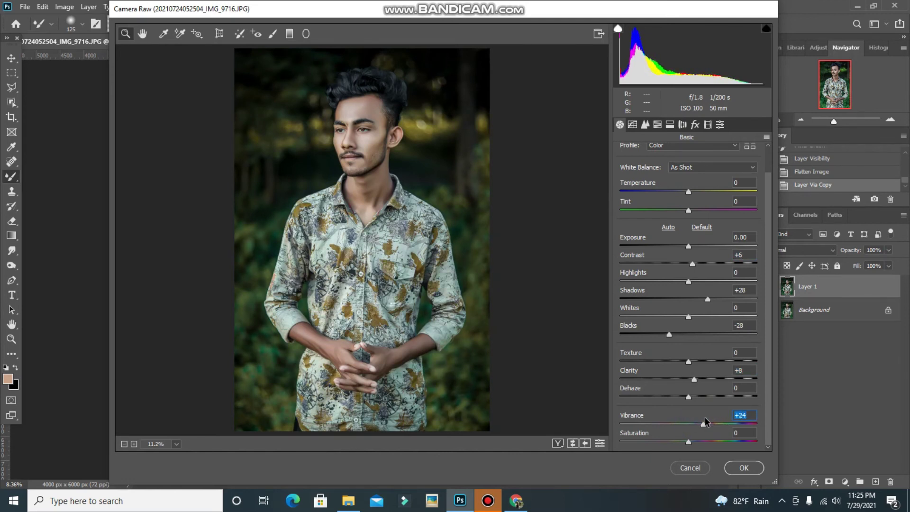
Warm Temperature and Tint to +5 each and apply the Camera Raw grade.
scroll(669, 315, up, 1)
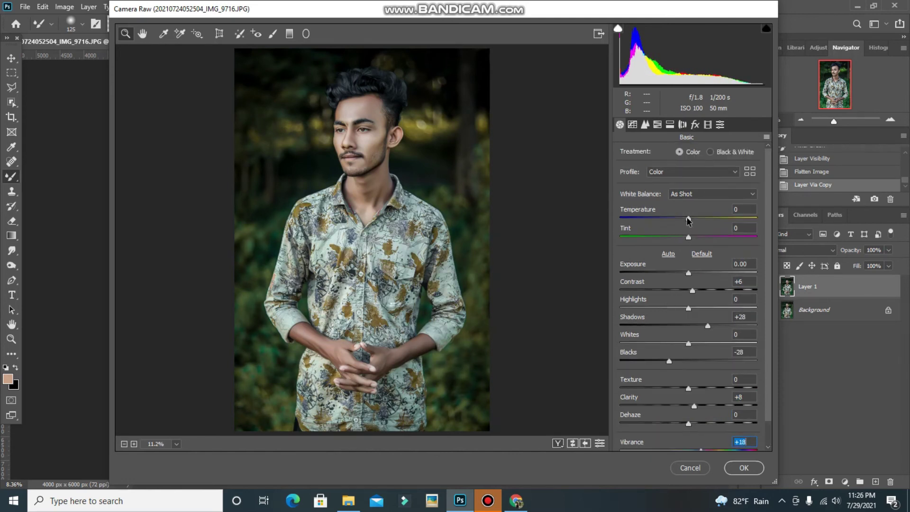
mouse_move(688, 219)
mouse_down()
mouse_move(689, 241)
mouse_move(691, 219)
mouse_up()
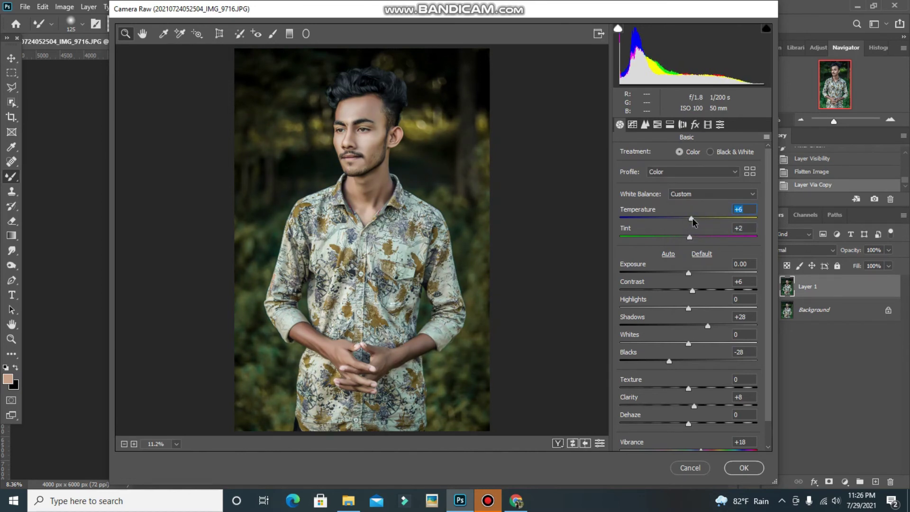
click(691, 237)
drag(693, 216, 692, 219)
scroll(709, 362, down, 1)
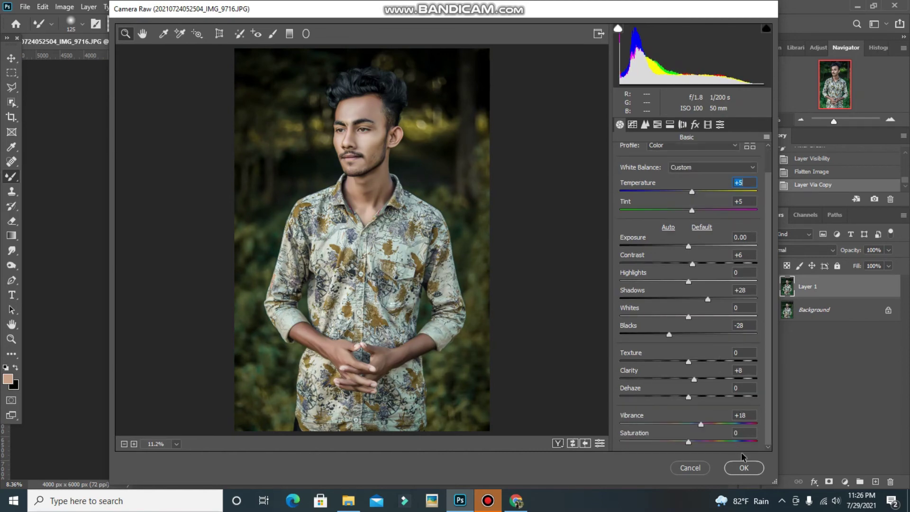
click(743, 467)
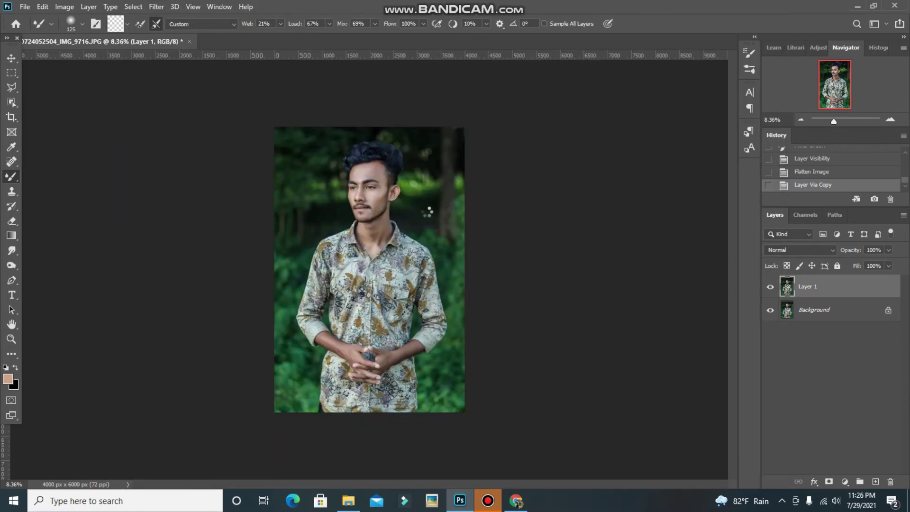
Toggle graded Layer 1 to compare, merge it into Background with Ctrl+E, and zoom onto the face.
click(770, 287)
click(769, 287)
key(ctrl+e)
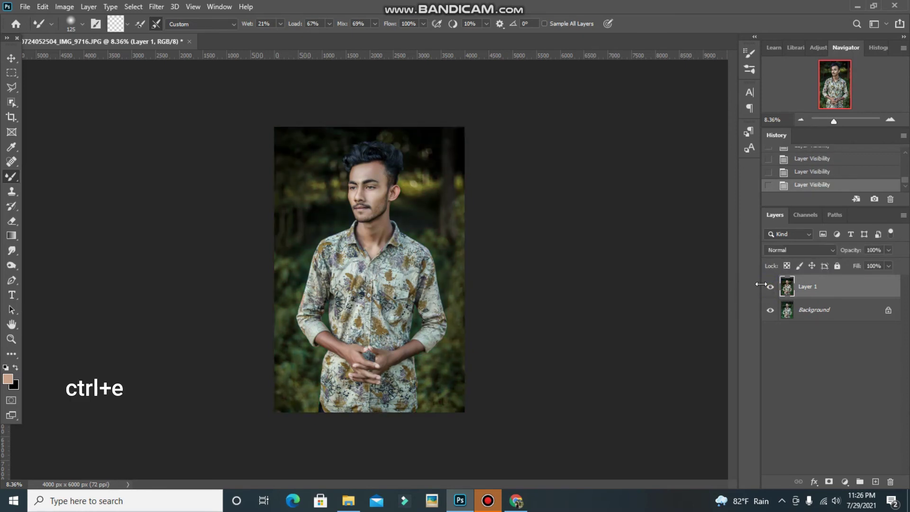
scroll(376, 143, up, 1)
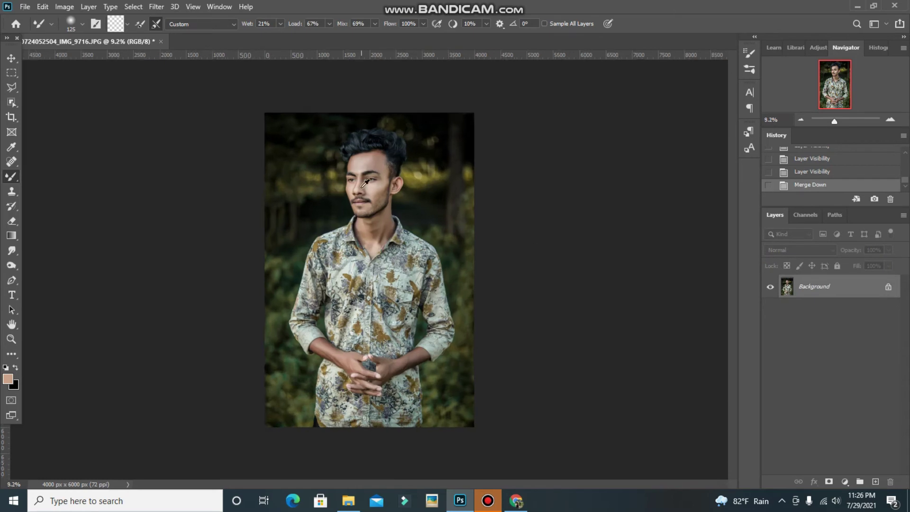
scroll(376, 143, up, 2)
scroll(377, 143, up, 2)
scroll(377, 143, up, 1)
scroll(377, 143, up, 1)
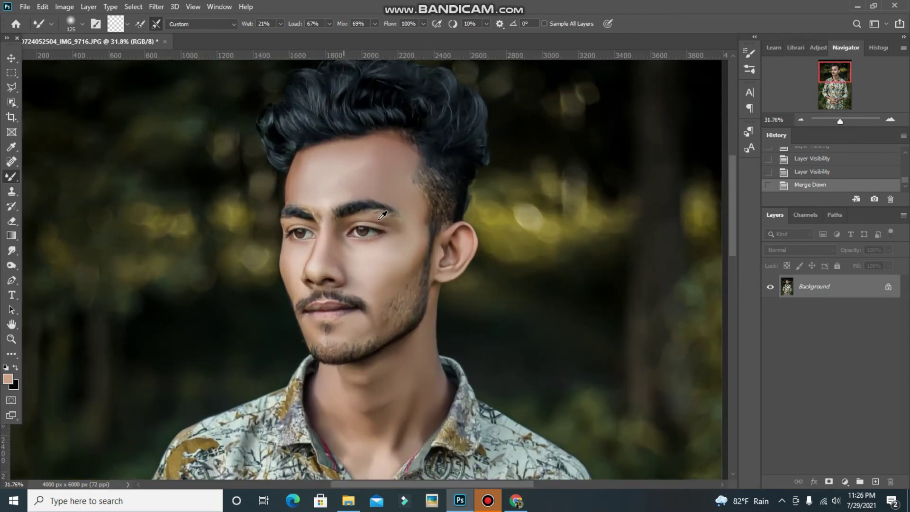
scroll(416, 213, up, 1)
scroll(416, 213, up, 1)
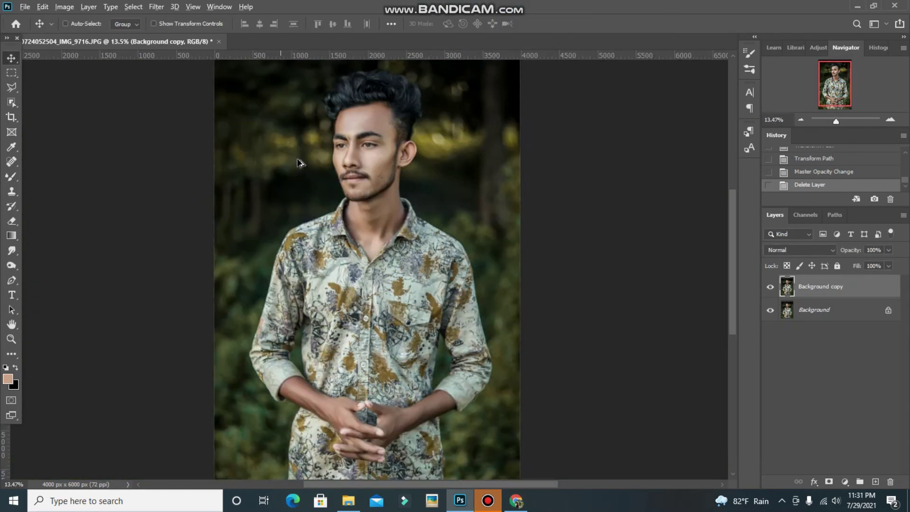
scroll(298, 161, up, 3)
scroll(412, 142, up, 2)
Draw a curved Pen-tool shape line up across the right-hand eyebrow onto the forehead.
scroll(421, 161, up, 1)
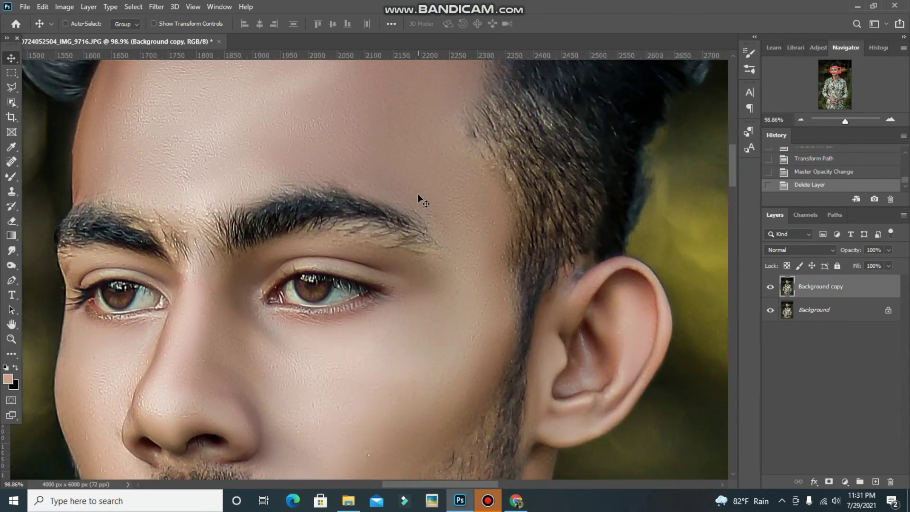
click(12, 281)
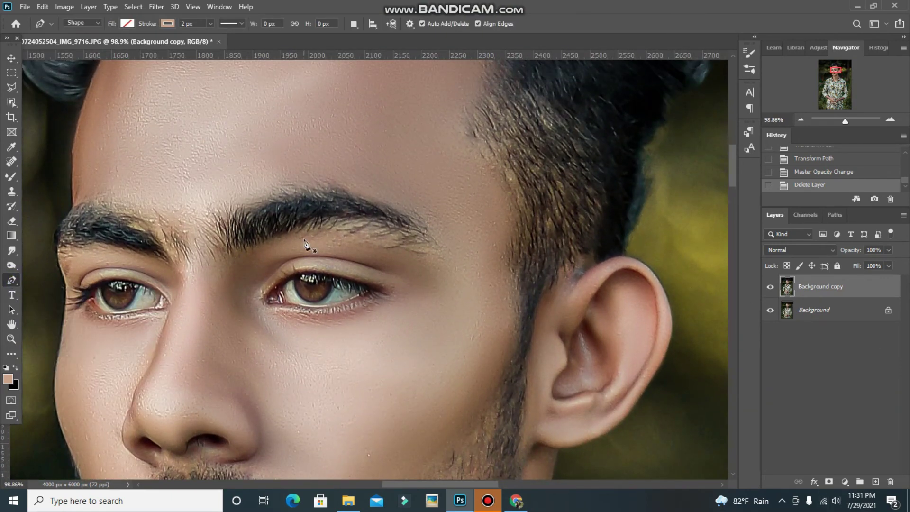
click(322, 235)
drag(393, 177, 405, 174)
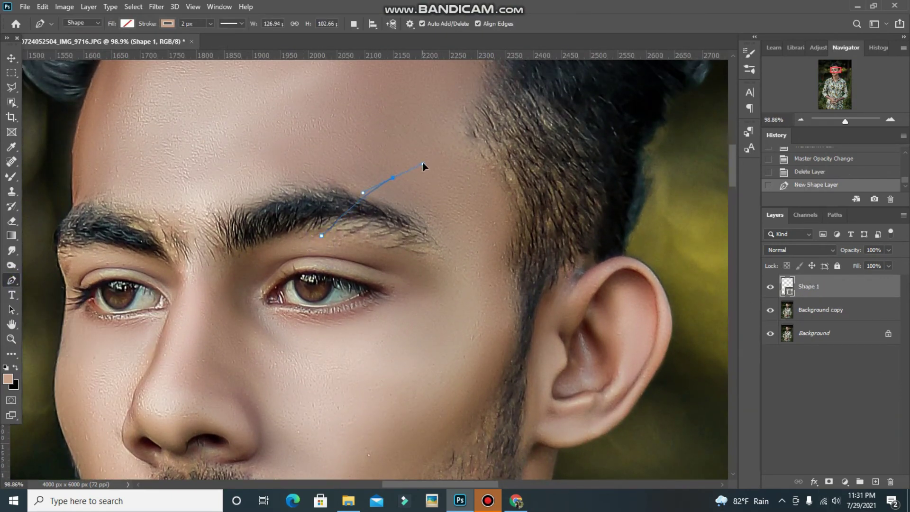
click(423, 164)
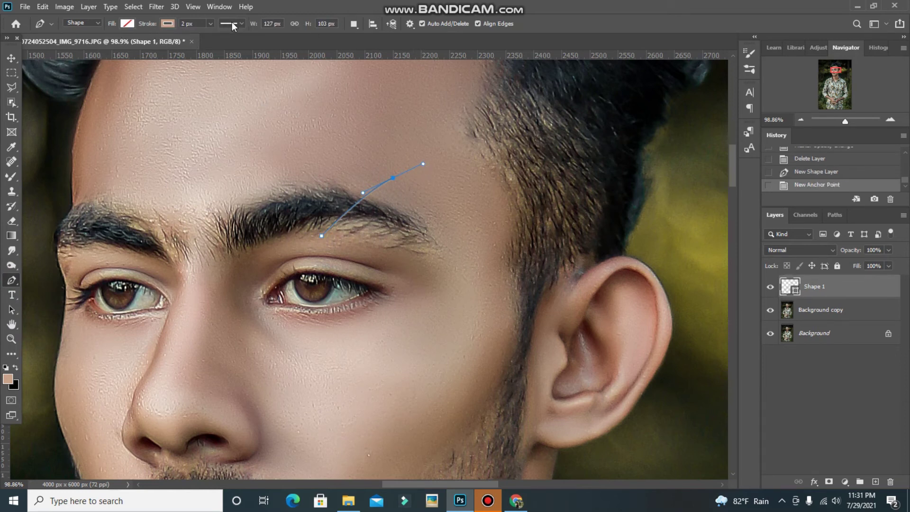
Set the line's stroke to 3.79 px, undo a stray anchor, and add an empty new layer.
click(210, 24)
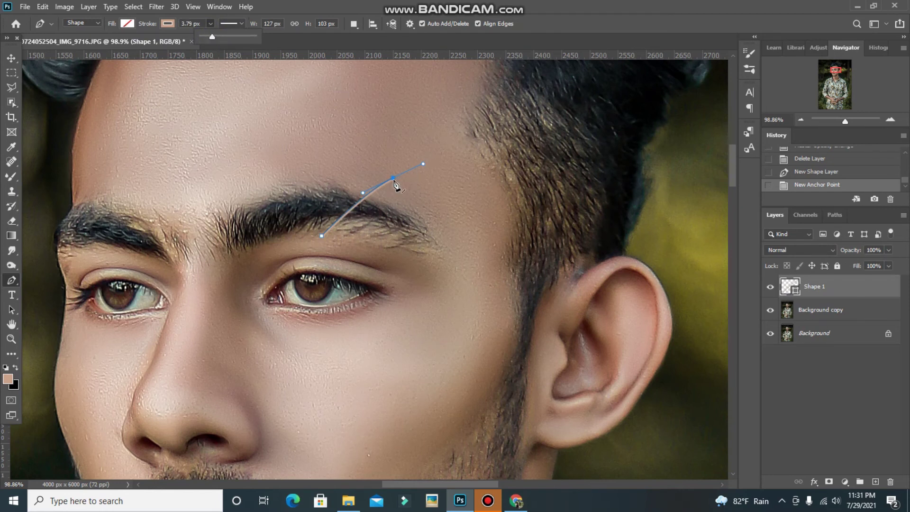
click(425, 168)
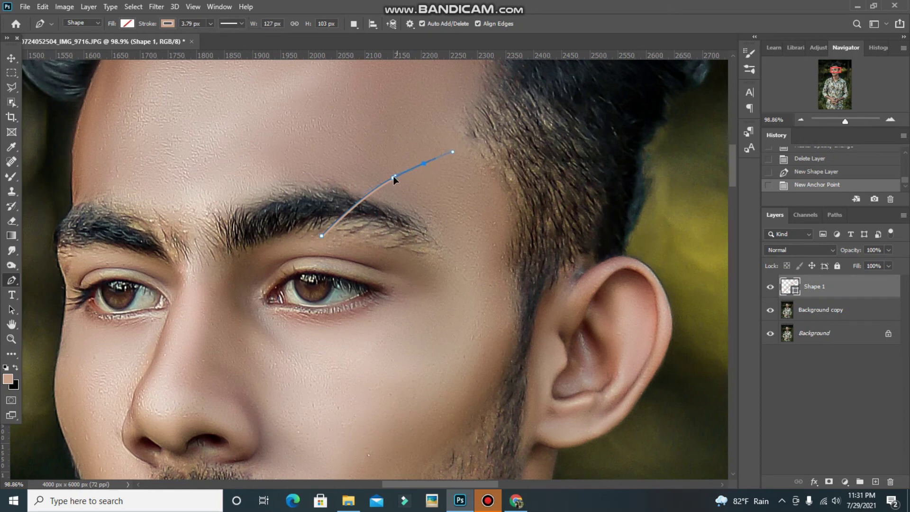
click(523, 203)
key(ctrl+z)
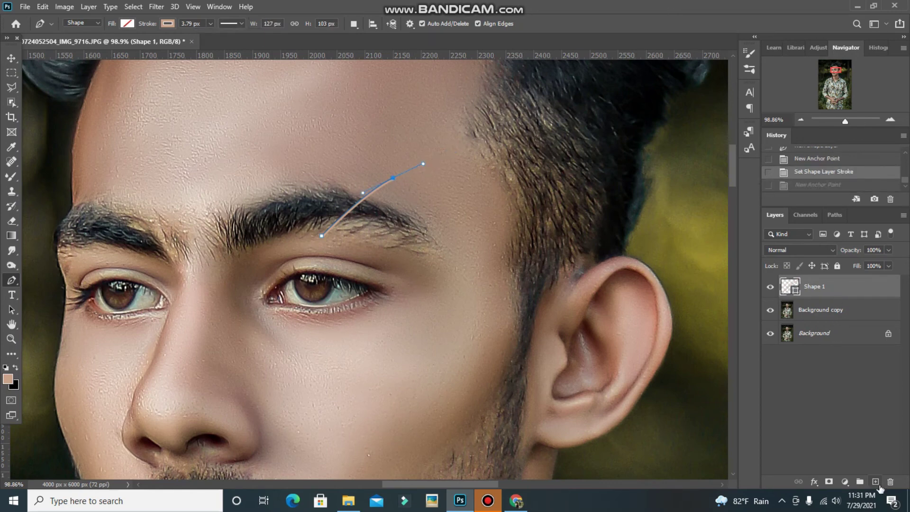
click(875, 482)
right_click(820, 311)
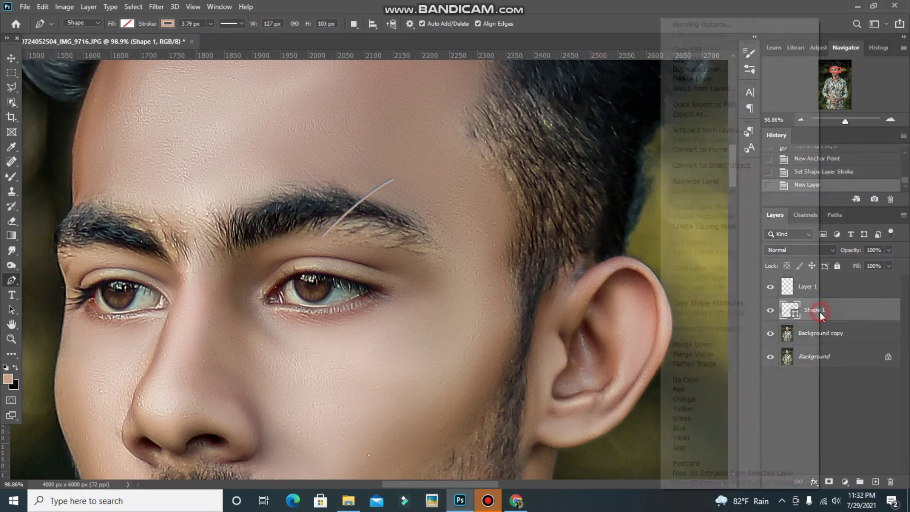
Rasterize Shape 1, erase both line ends, then enlarge and rotate the trimmed slit.
click(711, 177)
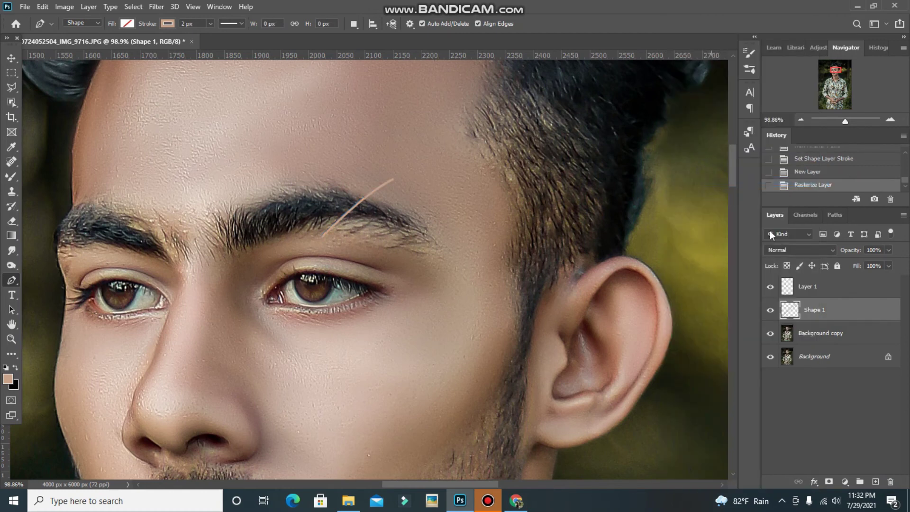
click(12, 221)
drag(396, 164, 376, 192)
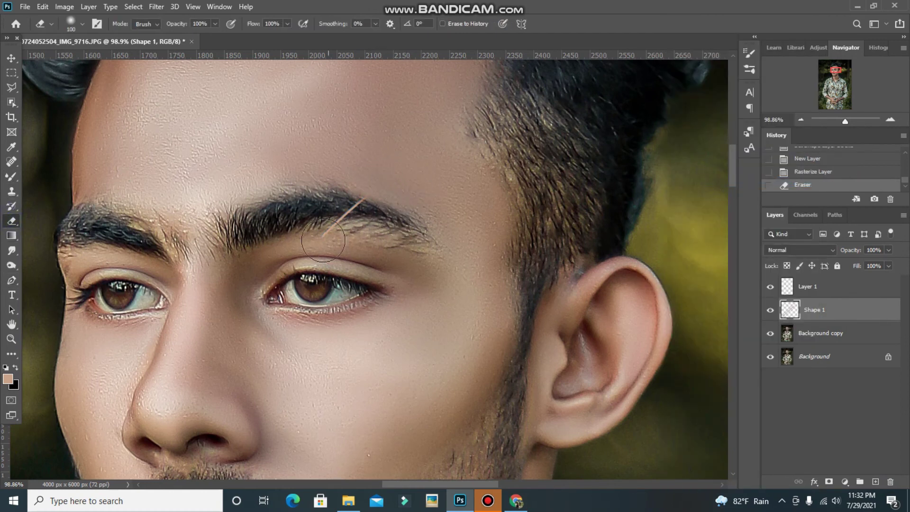
drag(323, 240, 334, 227)
key(ctrl+t)
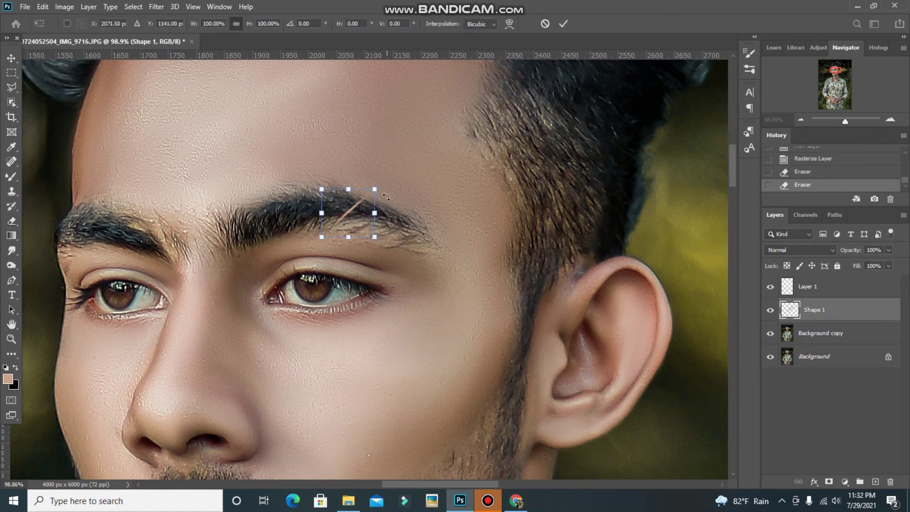
drag(386, 196, 377, 200)
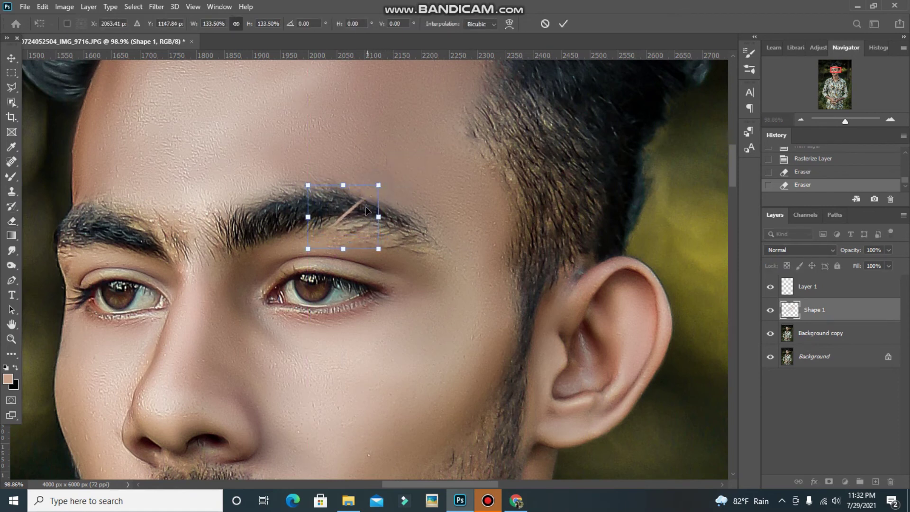
drag(403, 173, 385, 184)
key(Return)
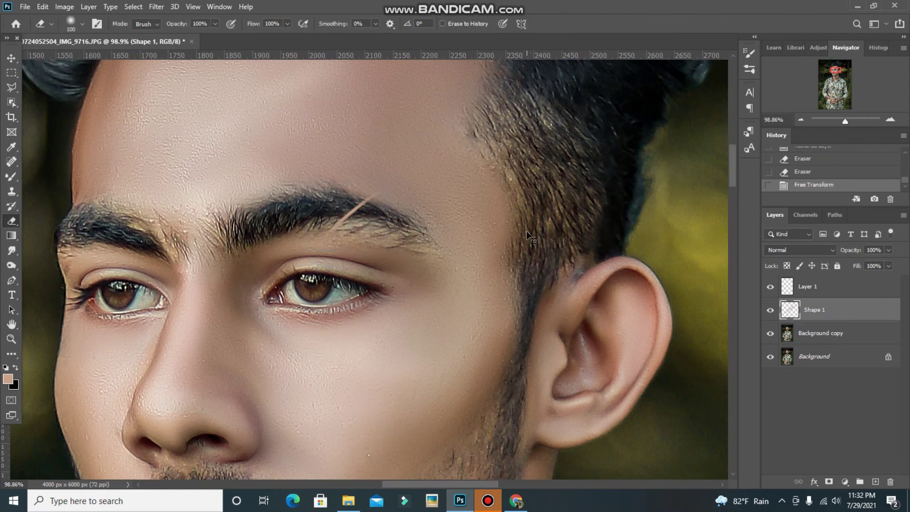
Duplicate the slit, move the copy down-right beside the first, and delete empty Layer 1.
key(ctrl+j)
key(Right)
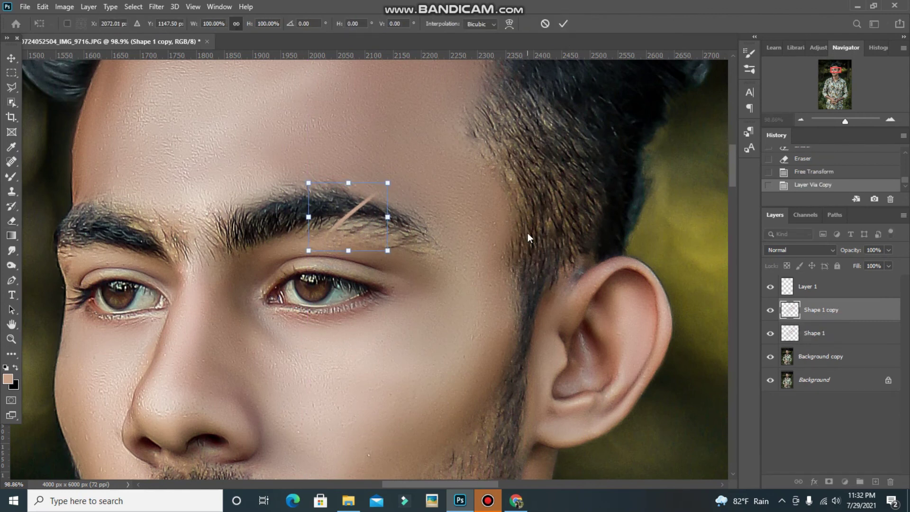
drag(369, 223, 378, 232)
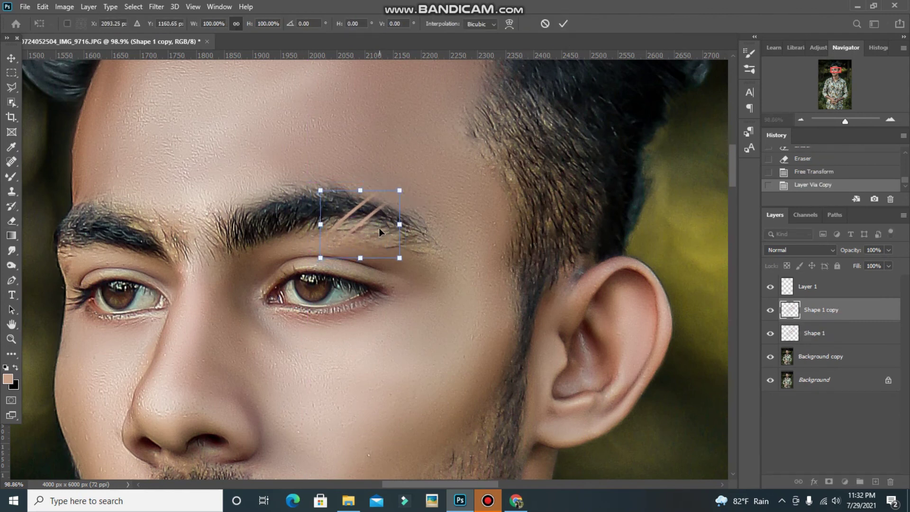
click(562, 23)
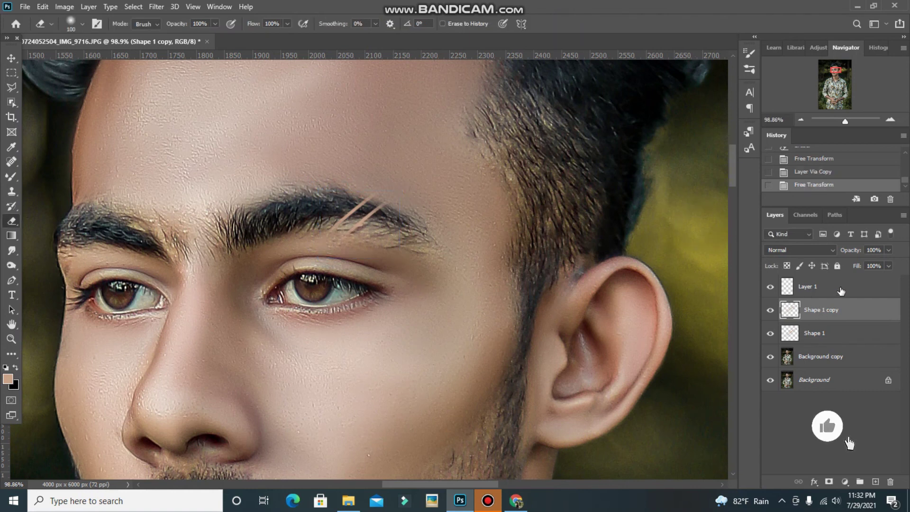
click(841, 291)
Delete Layer 1 and make both slit layers slightly transparent (Opacity 86%, Fill 90%).
key(Delete)
ctrl+click(825, 309)
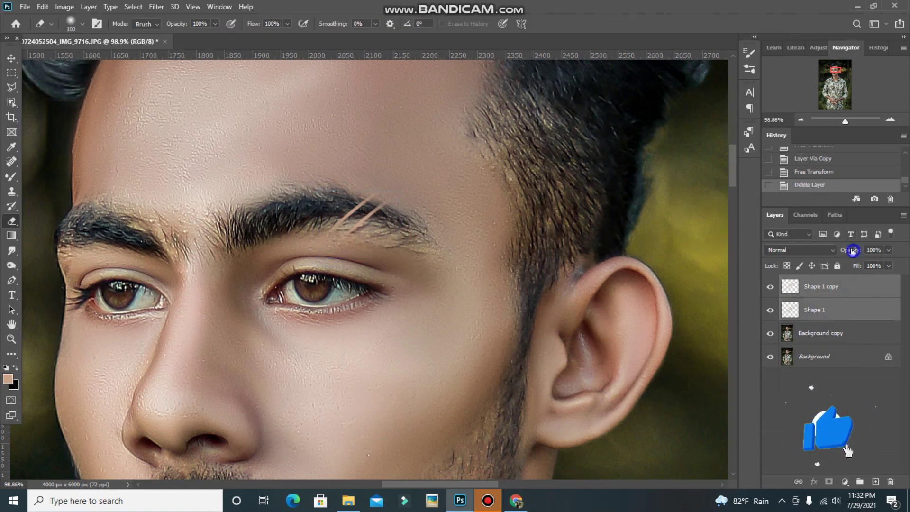
mouse_move(852, 250)
mouse_down()
mouse_move(844, 250)
mouse_move(852, 267)
mouse_move(852, 250)
mouse_up()
scroll(406, 236, down, 5)
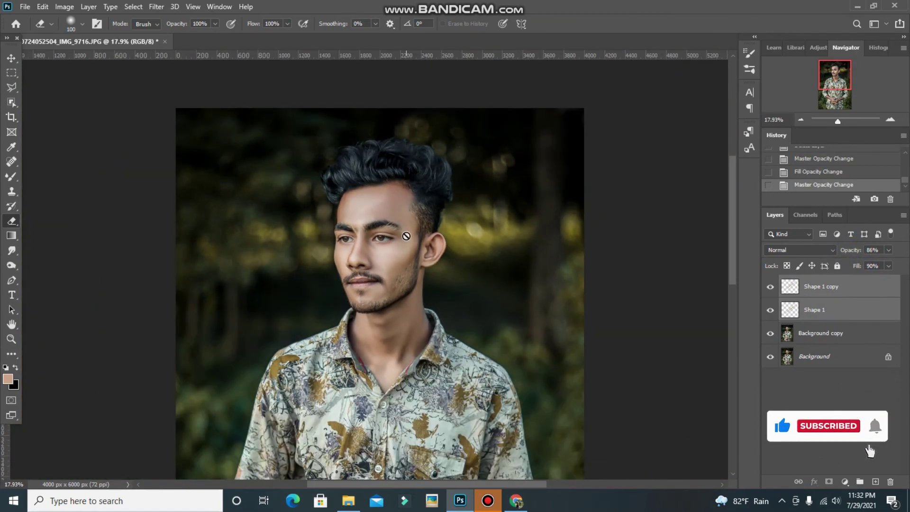
scroll(406, 236, down, 1)
scroll(388, 218, up, 1)
scroll(379, 204, up, 2)
scroll(369, 192, up, 3)
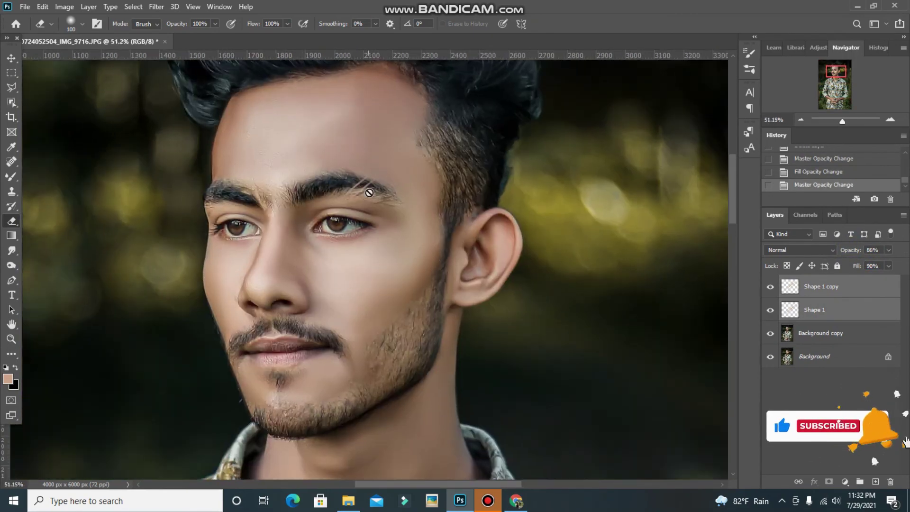
scroll(369, 192, up, 3)
scroll(361, 158, up, 2)
scroll(355, 139, down, 1)
Enlarge the slit strokes with Free Transform and position them across the eyebrow.
key(ctrl+t)
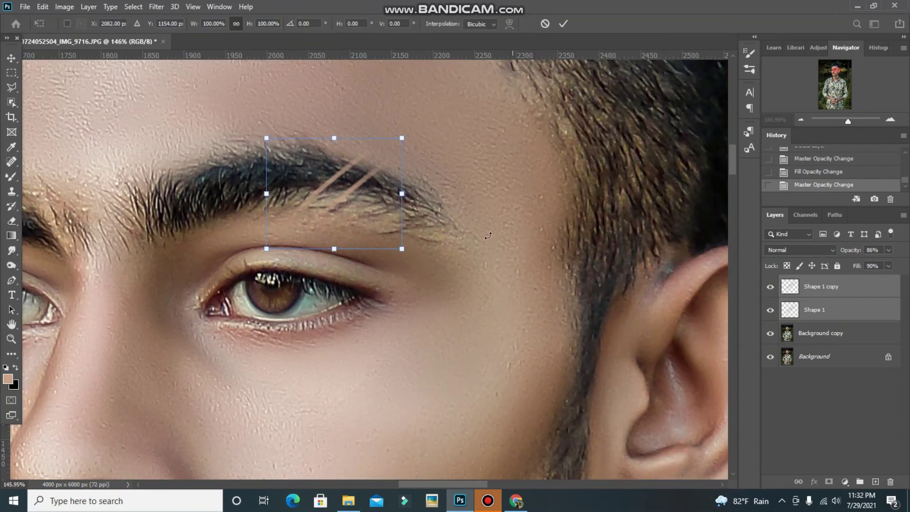
drag(401, 137, 491, 63)
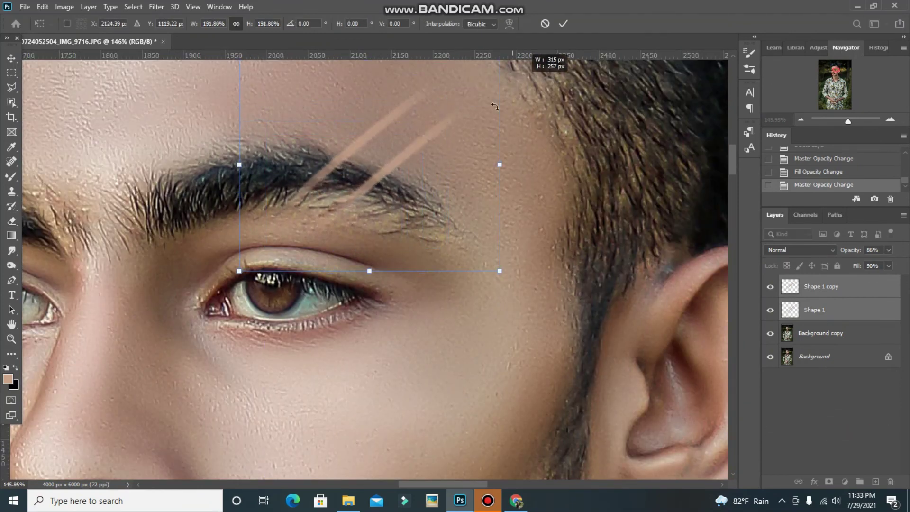
drag(420, 159, 384, 186)
drag(457, 91, 429, 142)
click(563, 24)
Erase the Shape 1 copy stroke ends that spill past the brow onto the eyelid.
key(e)
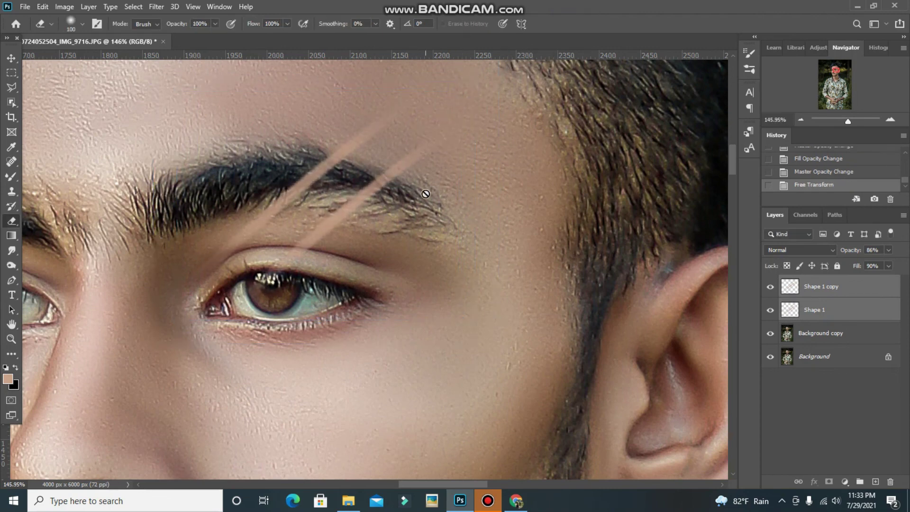
scroll(488, 171, down, 2)
scroll(488, 171, down, 1)
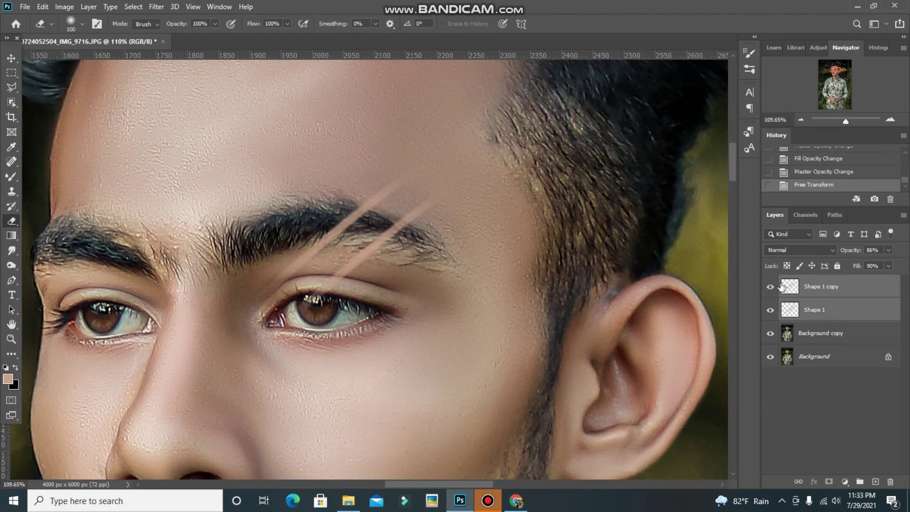
click(782, 286)
drag(427, 189, 440, 204)
drag(431, 199, 450, 216)
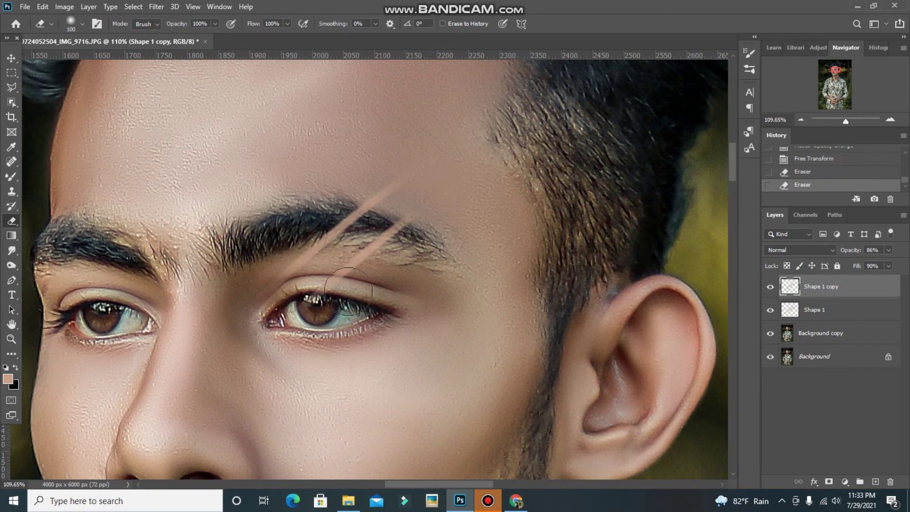
key(ctrl+z)
key(ctrl+shift+z)
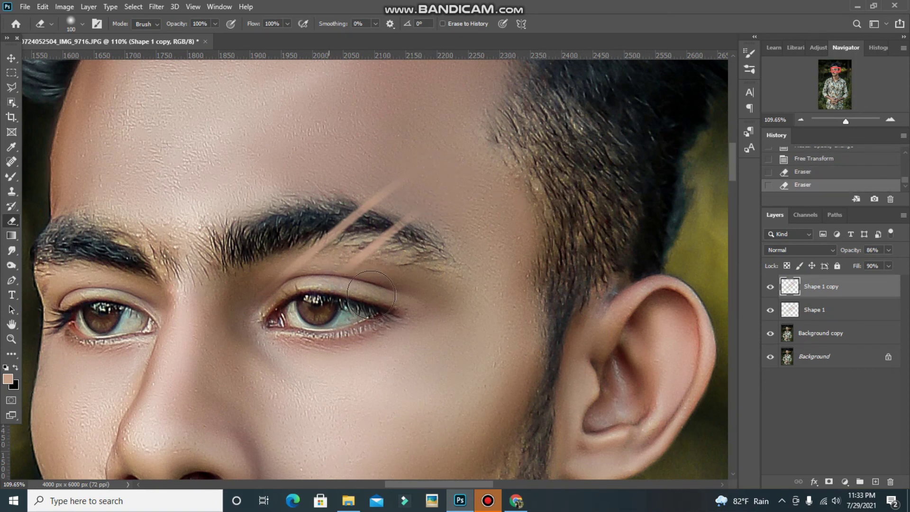
Switch between the Shape 1 and Shape 1 copy layers to check the trimmed slits.
click(819, 311)
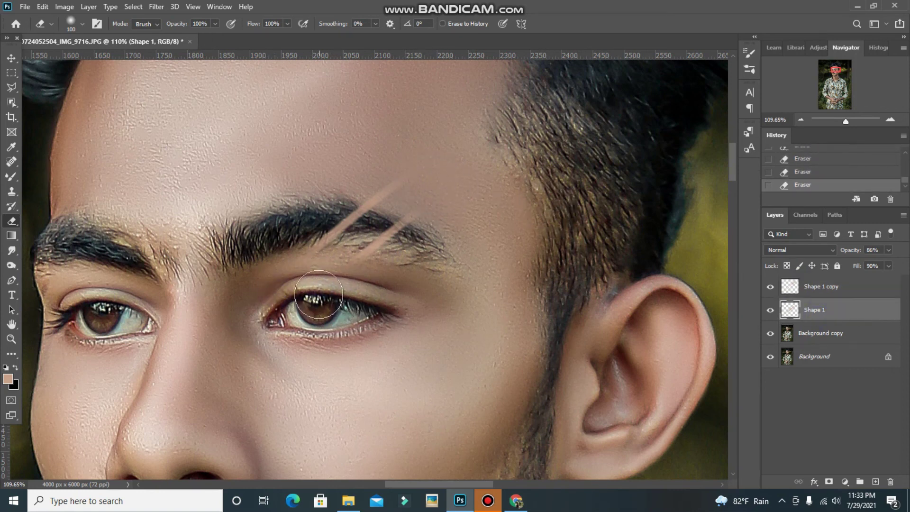
scroll(420, 163, down, 3)
scroll(455, 156, down, 3)
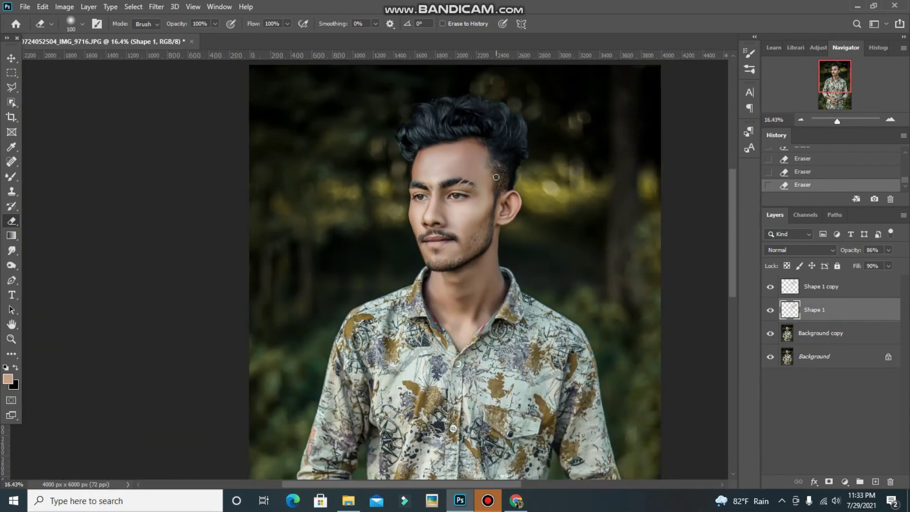
scroll(446, 144, down, 2)
scroll(447, 145, up, 1)
scroll(306, 136, up, 3)
scroll(365, 152, up, 2)
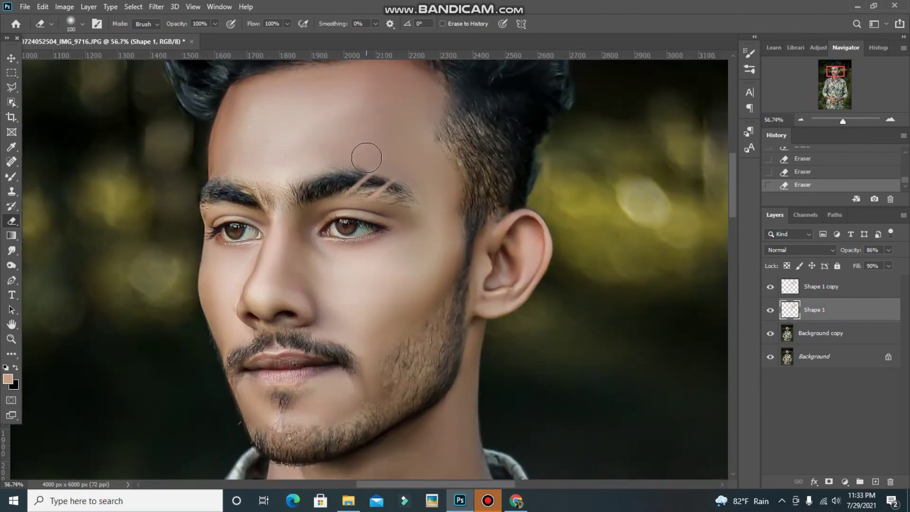
scroll(347, 254, up, 2)
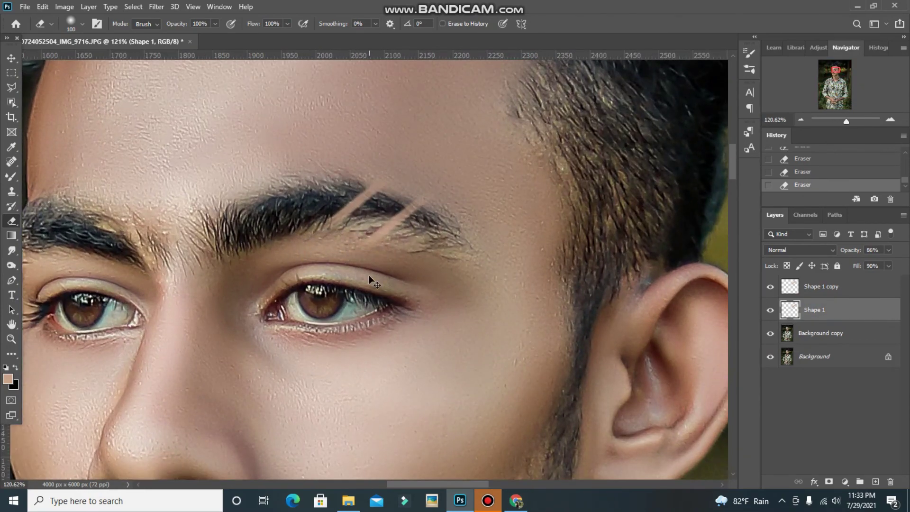
click(801, 279)
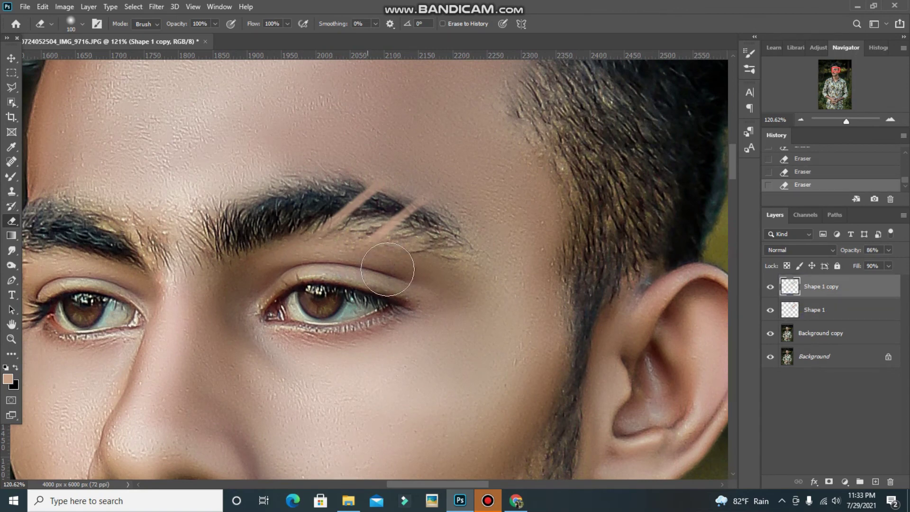
scroll(405, 287, down, 2)
scroll(502, 290, down, 1)
scroll(500, 291, down, 2)
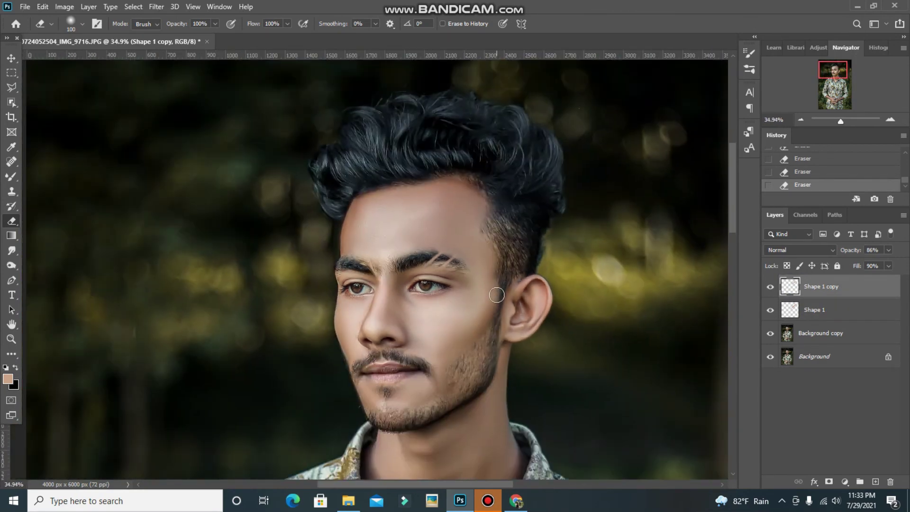
scroll(497, 295, down, 2)
scroll(496, 294, down, 2)
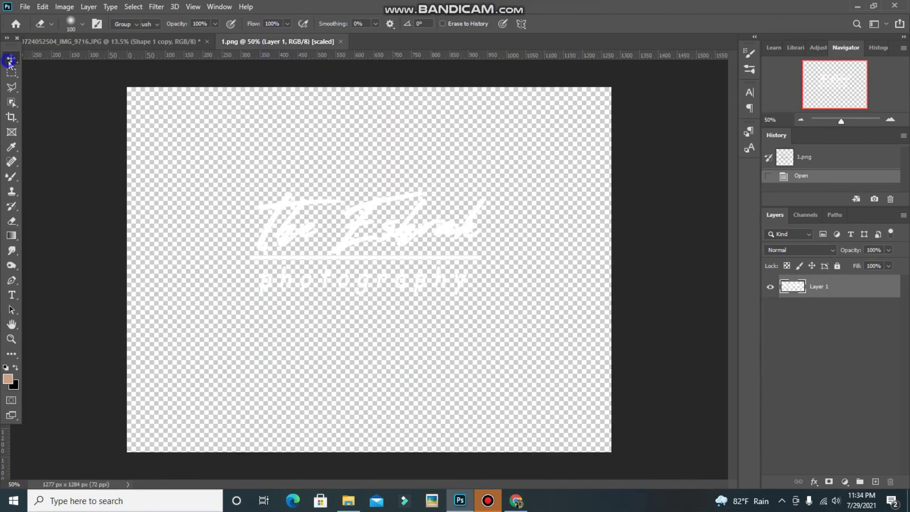
Drag the white signature logo from 1.png into the portrait, shrinking it beside the face.
click(9, 59)
drag(308, 204, 275, 165)
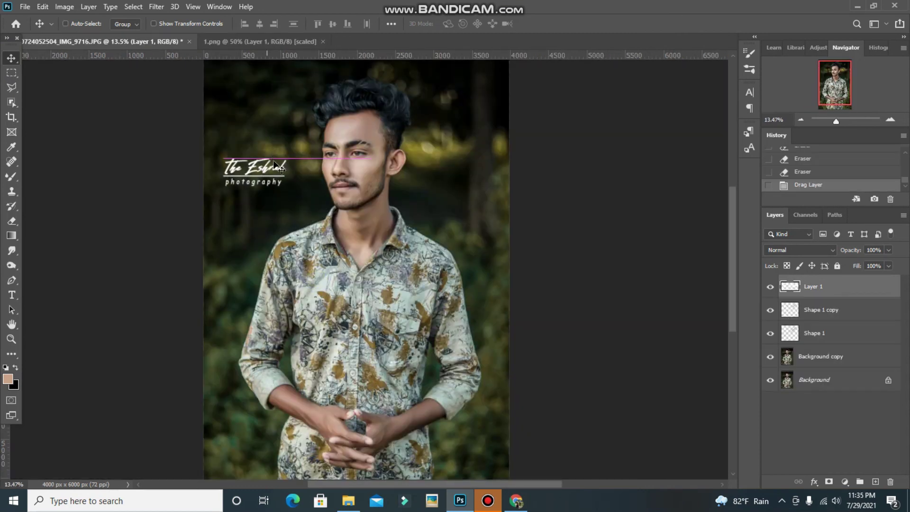
key(ctrl+t)
mouse_move(286, 187)
mouse_down()
mouse_move(271, 180)
mouse_move(255, 219)
mouse_move(259, 205)
mouse_up()
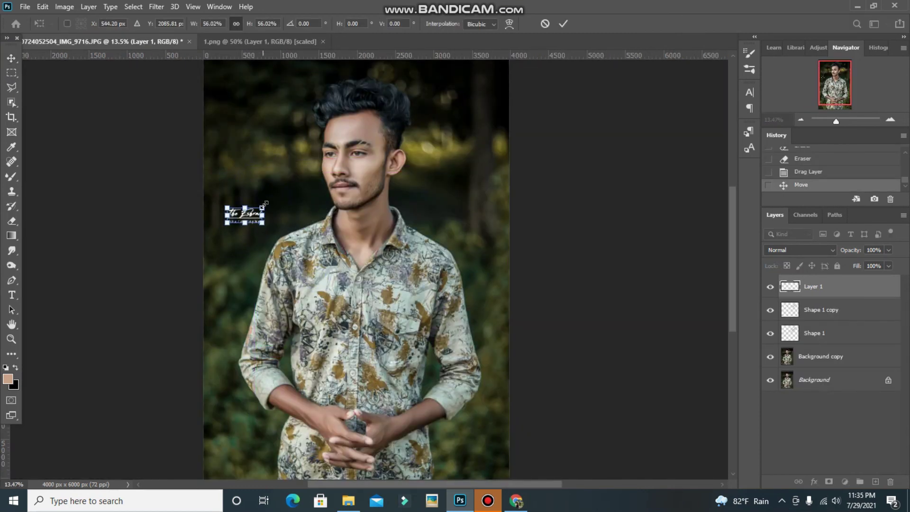
click(563, 24)
key(ctrl+t)
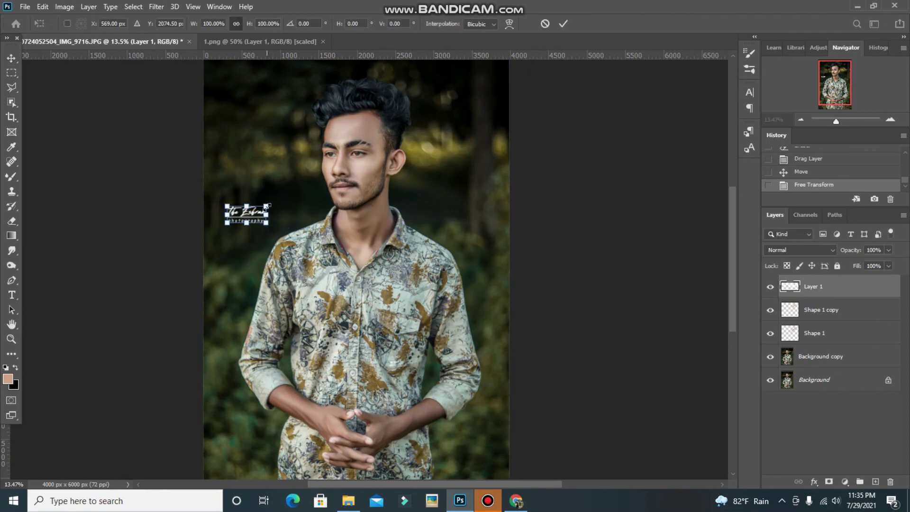
click(563, 24)
alt+scroll(342, 313, down, 2)
alt+scroll(342, 312, up, 1)
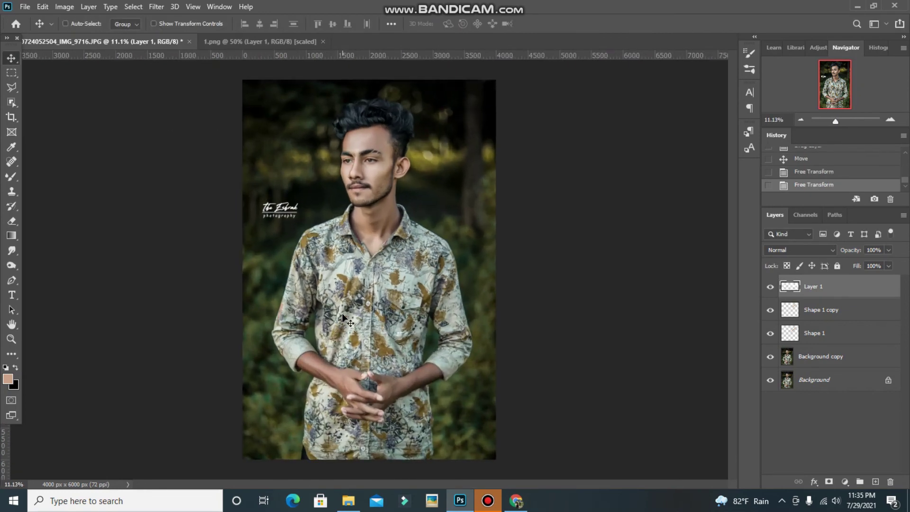
drag(284, 219, 279, 234)
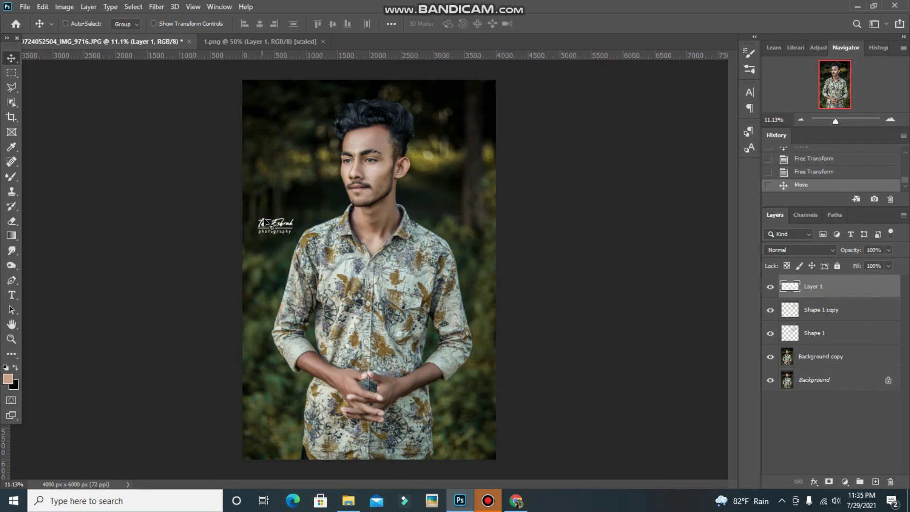
Flatten the image and save it as a JPEG.
click(88, 6)
click(141, 440)
click(24, 6)
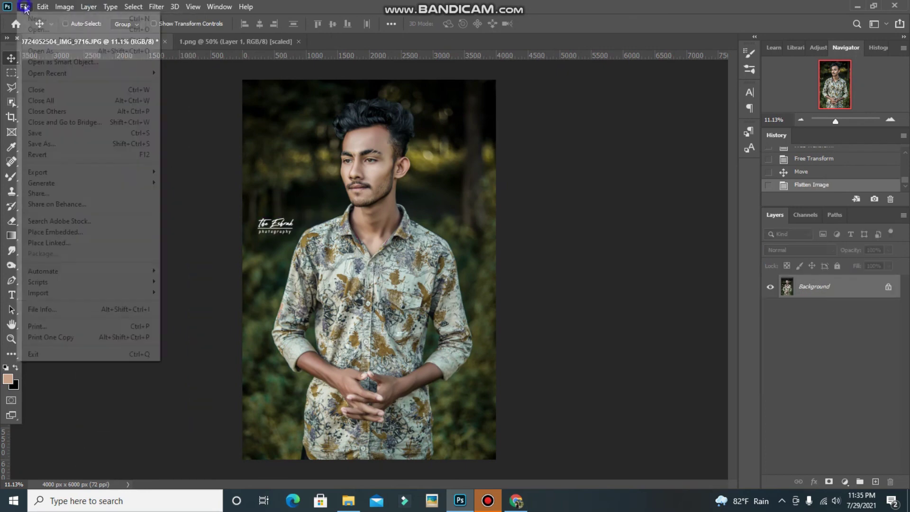
click(53, 135)
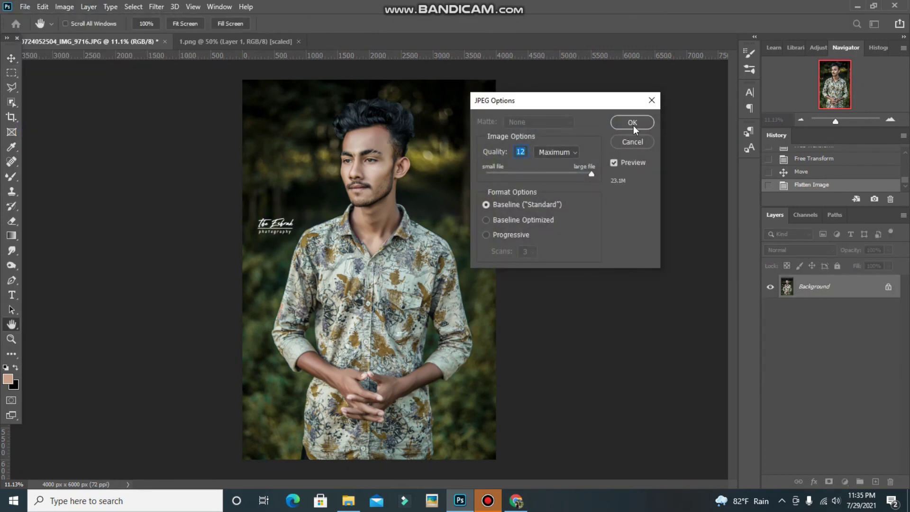